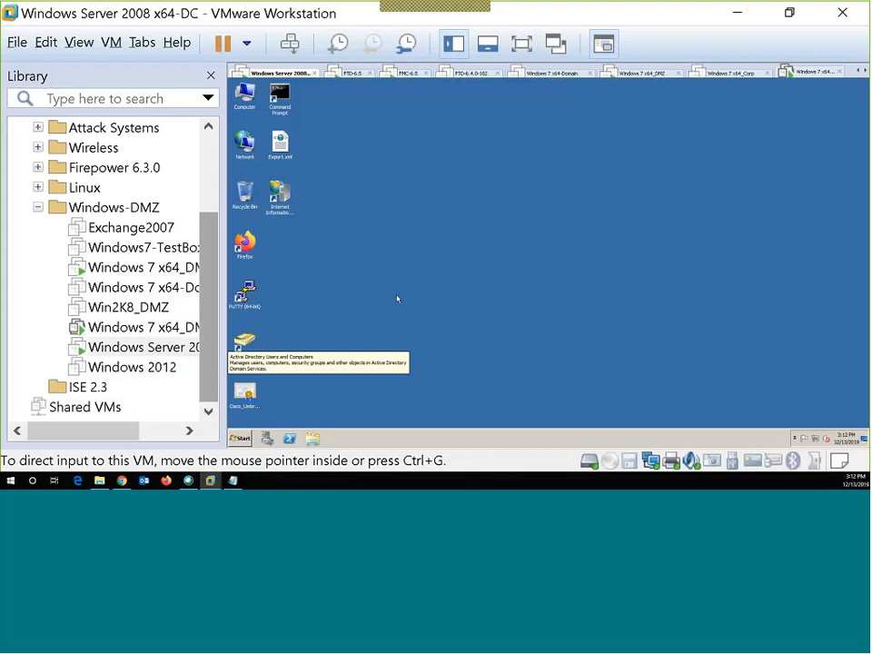
Step: Switch to the Windows 7 x64_DMZ_Domain virtual machine and run ipconfig and hostname in a command prompt from the C:\ root
{"action": "left_click", "coordinate": [397, 298]}
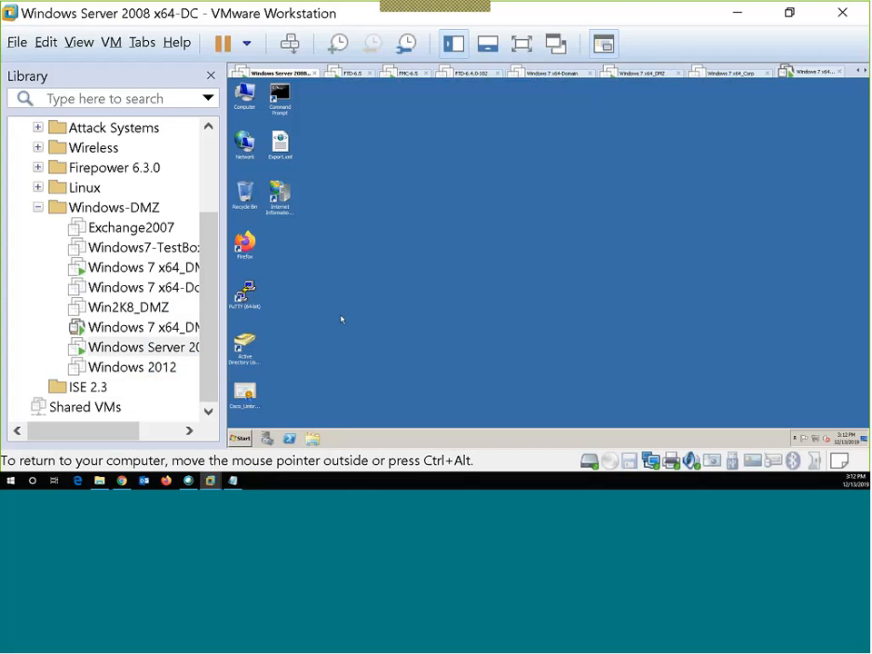
{"action": "left_click", "coordinate": [155, 328]}
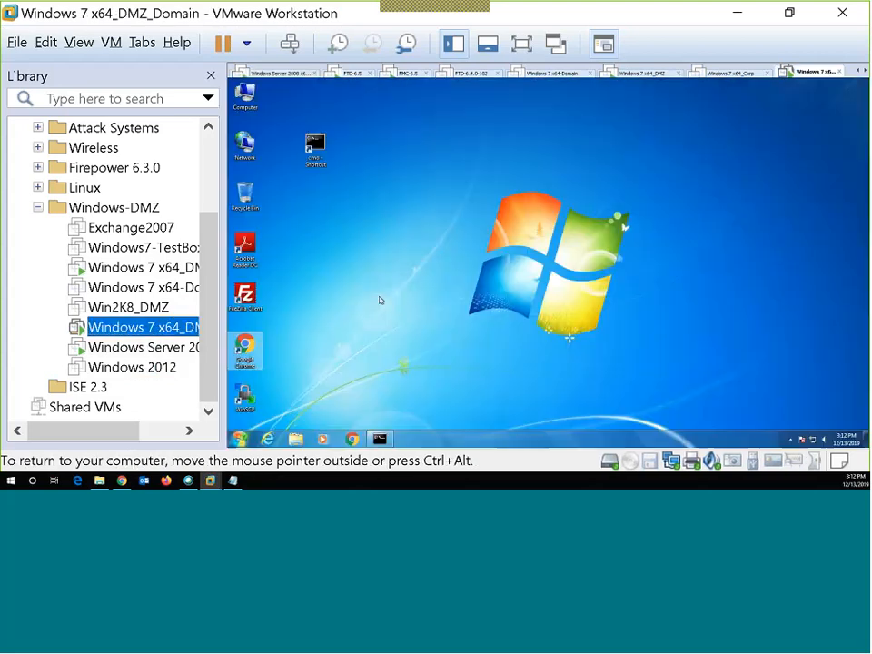
{"action": "double_click", "coordinate": [315, 146]}
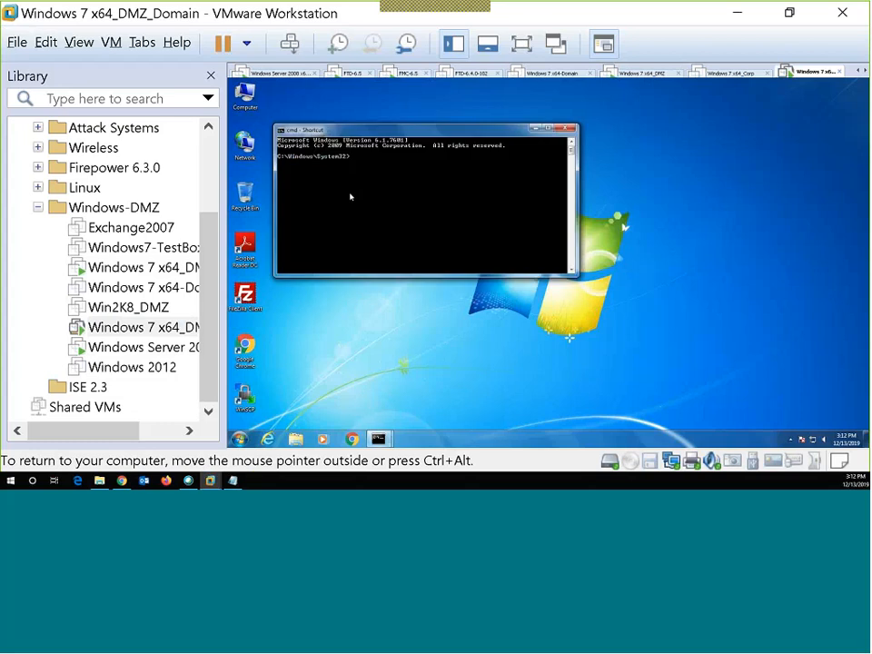
{"action": "type", "text": "cd\\"}
{"action": "key", "text": "Return"}
{"action": "type", "text": "ipconfig"}
{"action": "key", "text": "Return"}
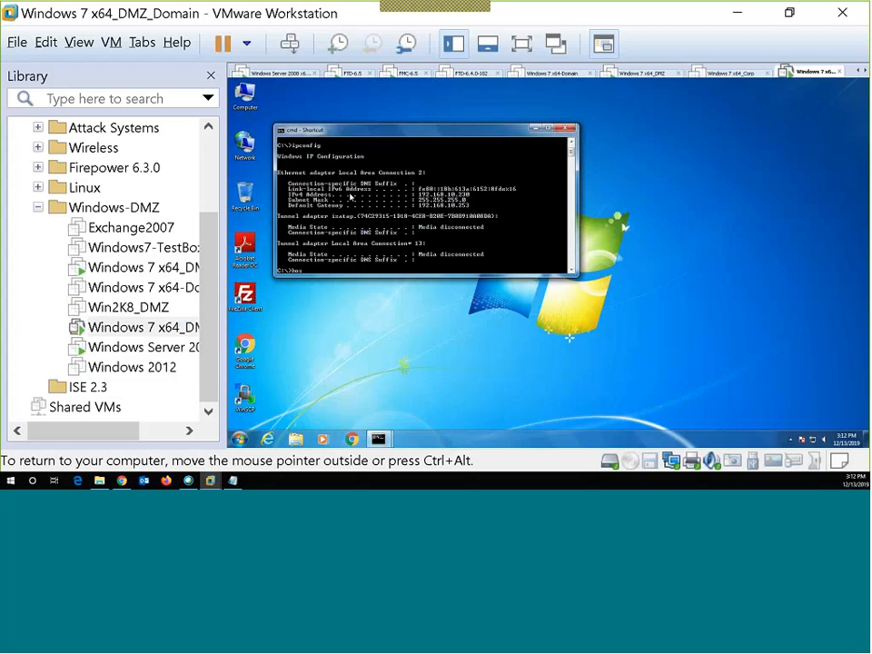
{"action": "type", "text": "hostname"}
{"action": "key", "text": "Return"}
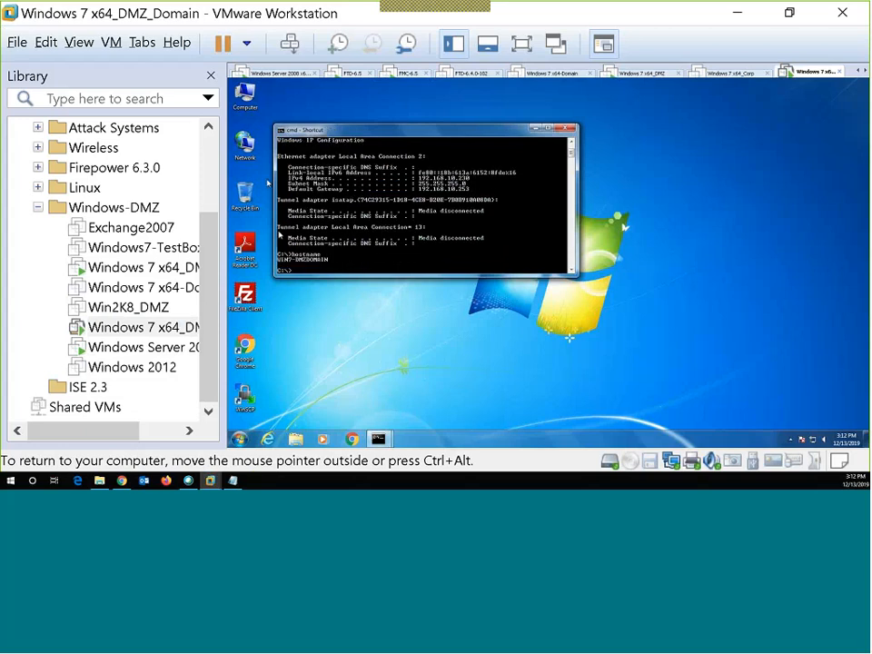
Step: Check the domain membership in the Computer's system properties, and close the System window
{"action": "right_click", "coordinate": [245, 94]}
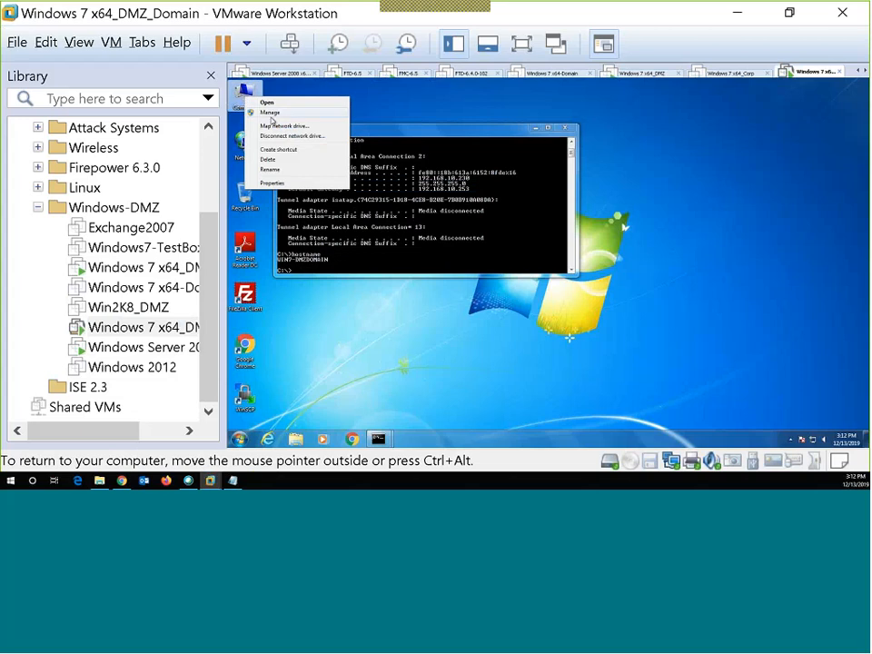
{"action": "left_click", "coordinate": [273, 184]}
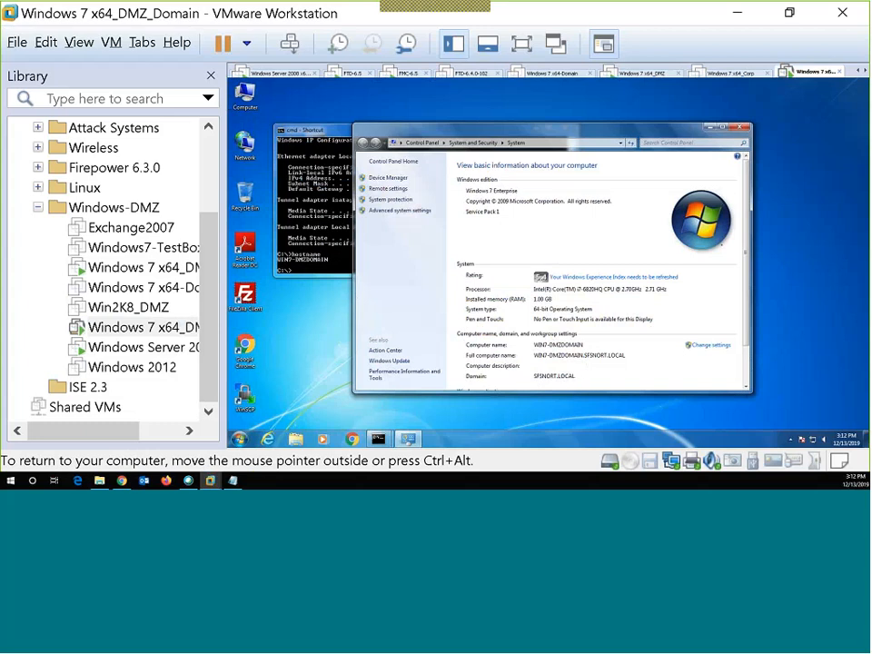
{"action": "left_click", "coordinate": [740, 127]}
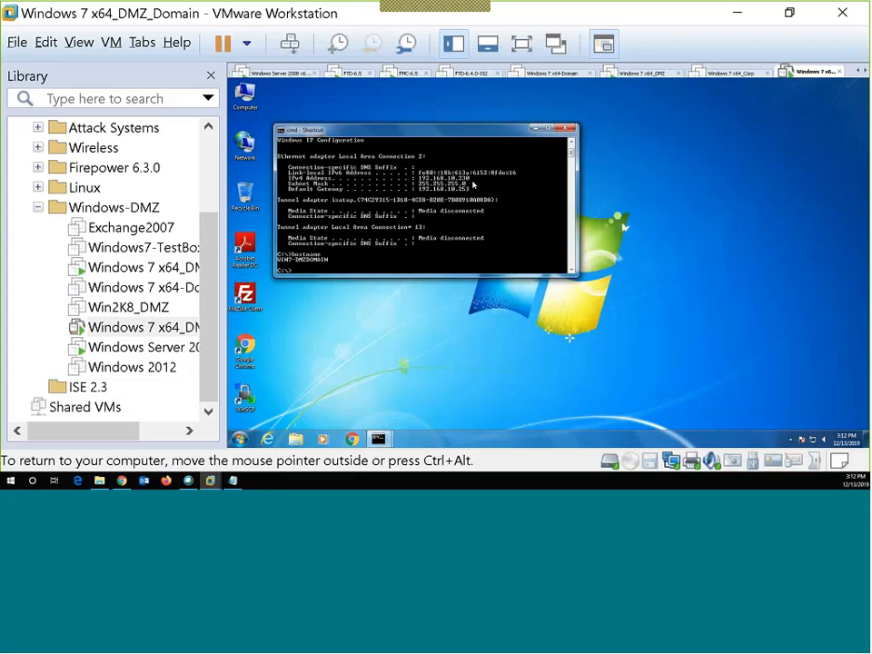
Step: Switch to the Windows 7 x64_DMZ virtual machine and run ipconfig and hostname in a command prompt from the C:\ root
{"action": "left_click", "coordinate": [137, 271]}
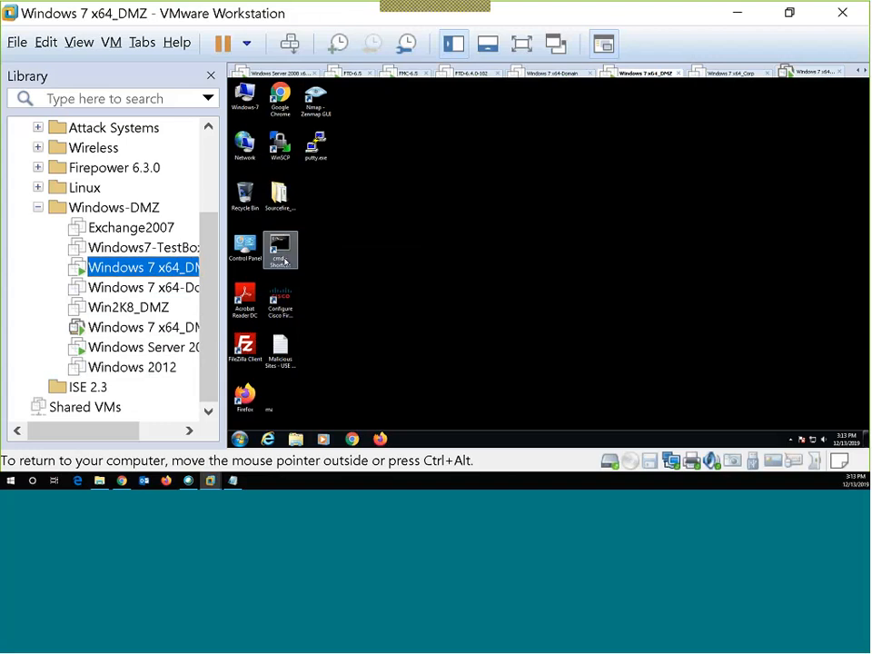
{"action": "double_click", "coordinate": [278, 258]}
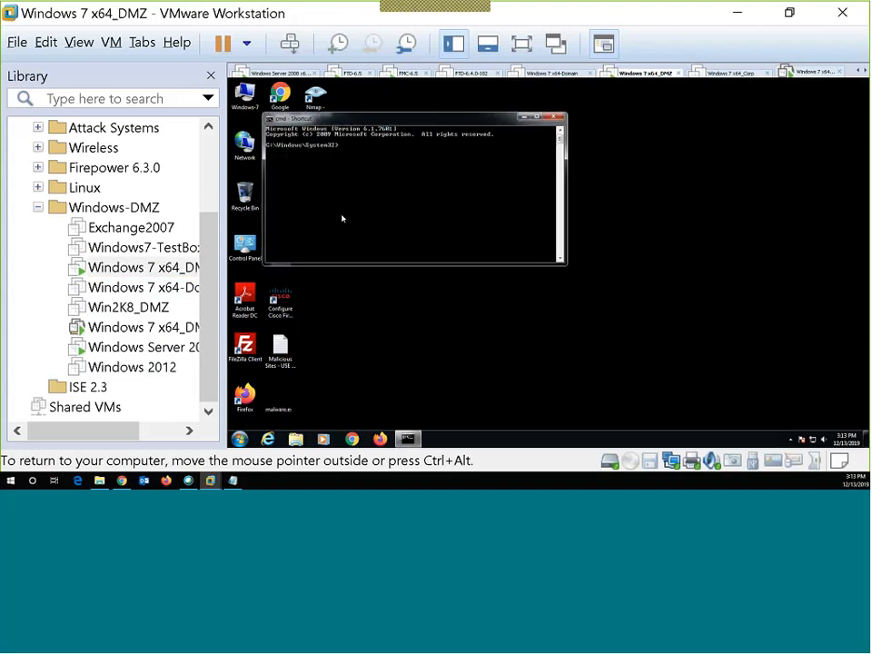
{"action": "type", "text": "cd\\"}
{"action": "key", "text": "Return"}
{"action": "type", "text": "ipconfig"}
{"action": "key", "text": "Return"}
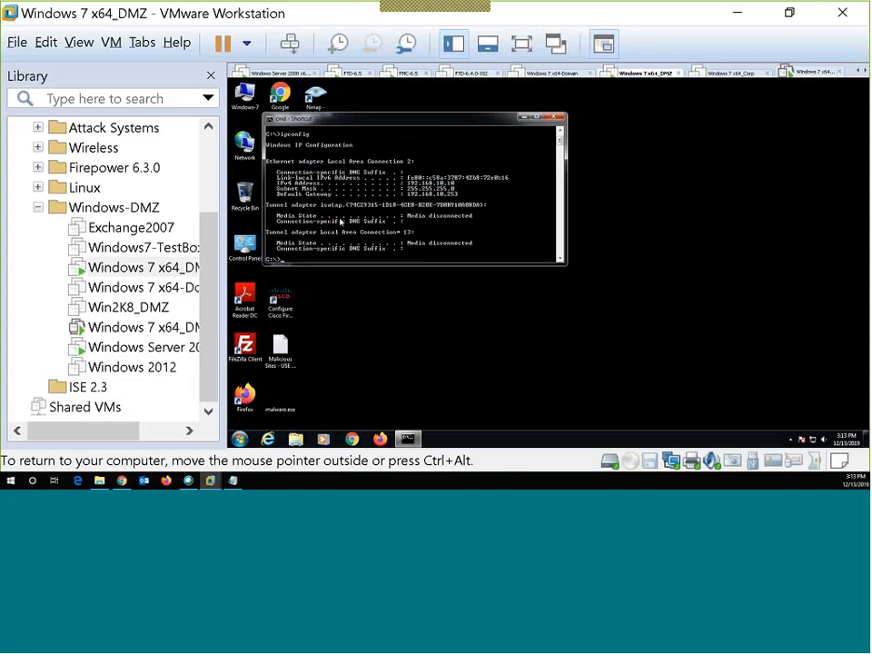
{"action": "type", "text": "hostname"}
{"action": "key", "text": "Return"}
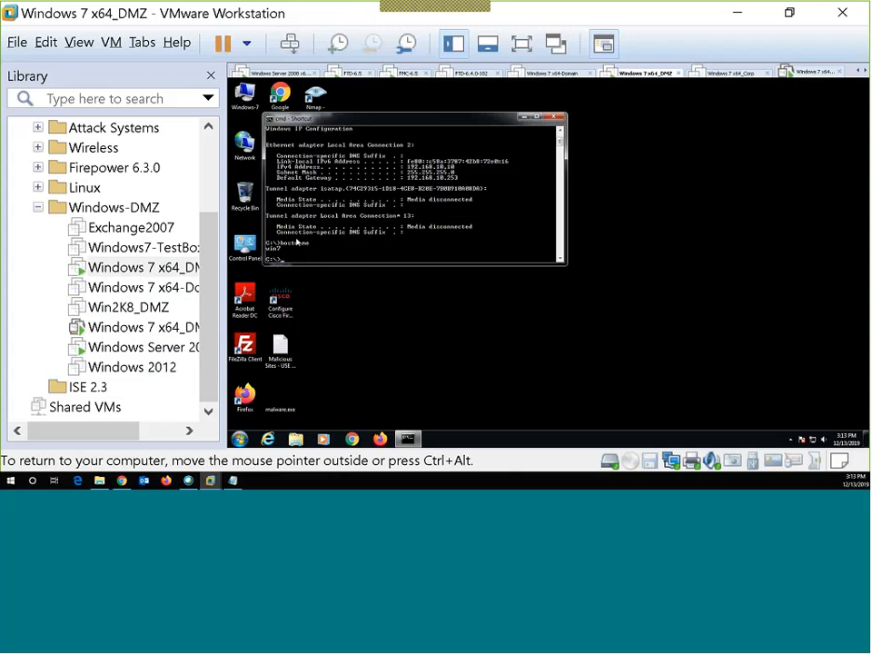
Step: Check the workgroup membership in this DMZ machine's system properties, and close the System window
{"action": "right_click", "coordinate": [246, 99]}
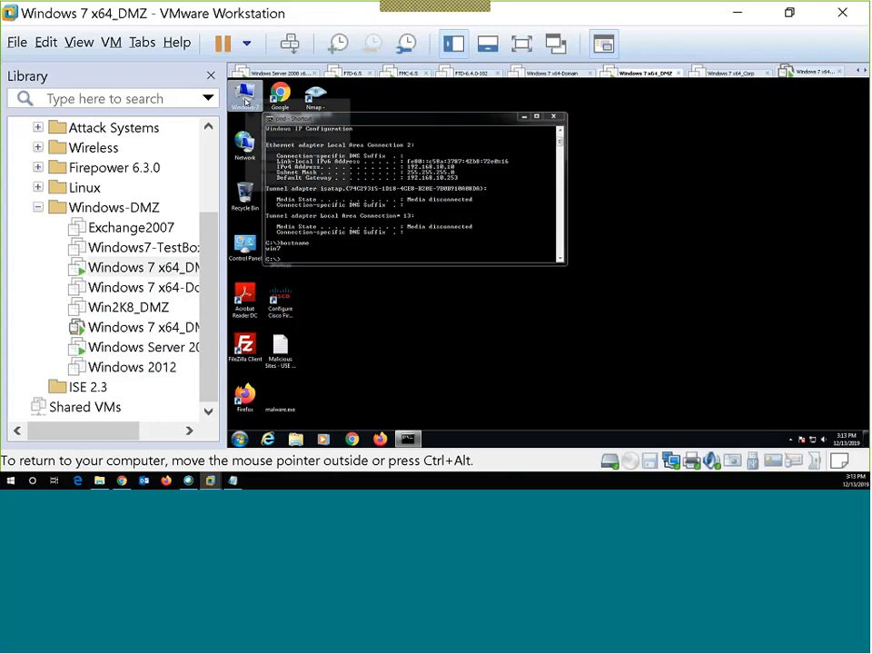
{"action": "left_click", "coordinate": [294, 185]}
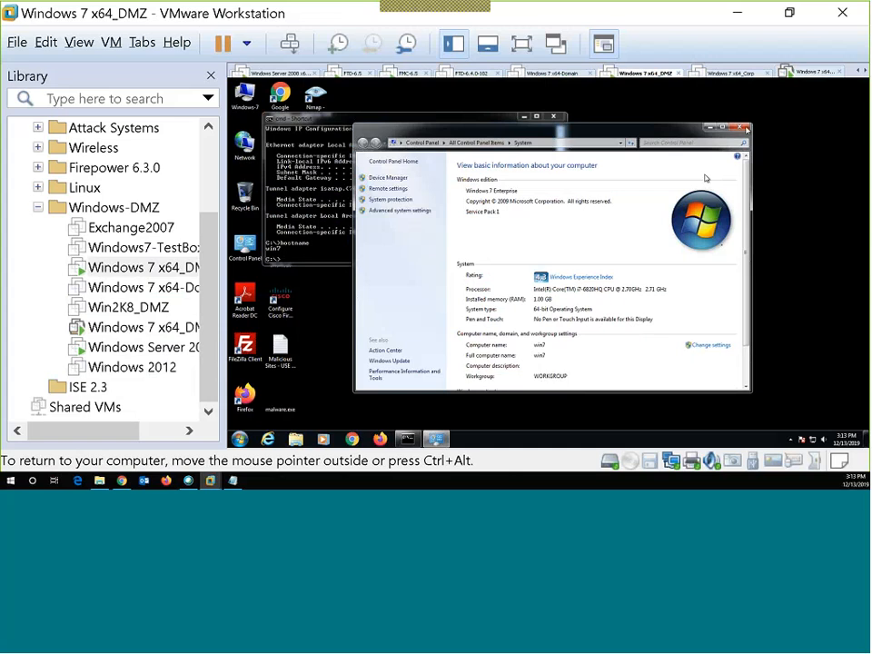
{"action": "left_click", "coordinate": [746, 129]}
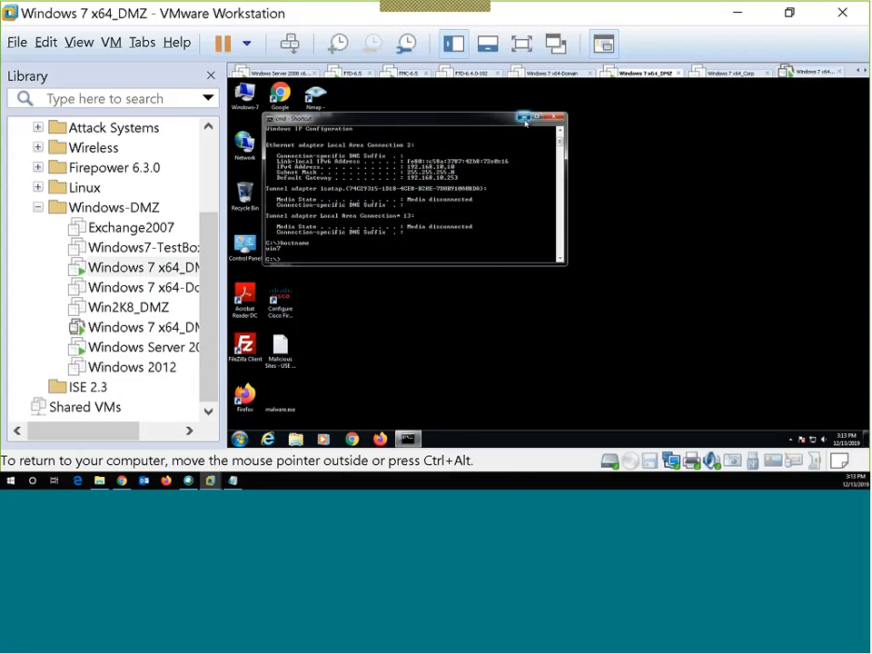
Step: Minimize the command prompt and open facebook.com in Chrome on the Windows 7 x64_DMZ machine
{"action": "left_click", "coordinate": [524, 118]}
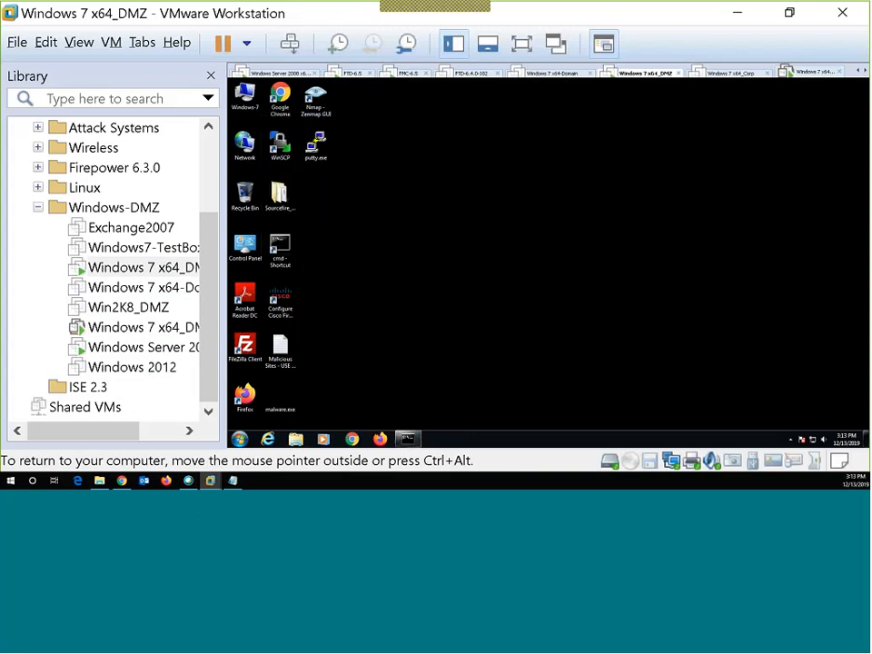
{"action": "left_click", "coordinate": [352, 440]}
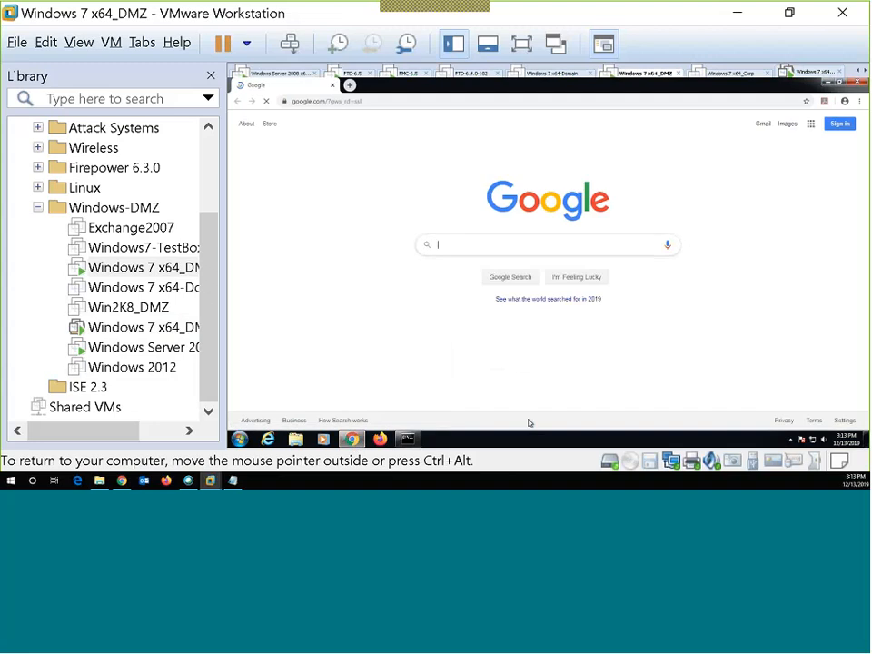
{"action": "left_click", "coordinate": [363, 101]}
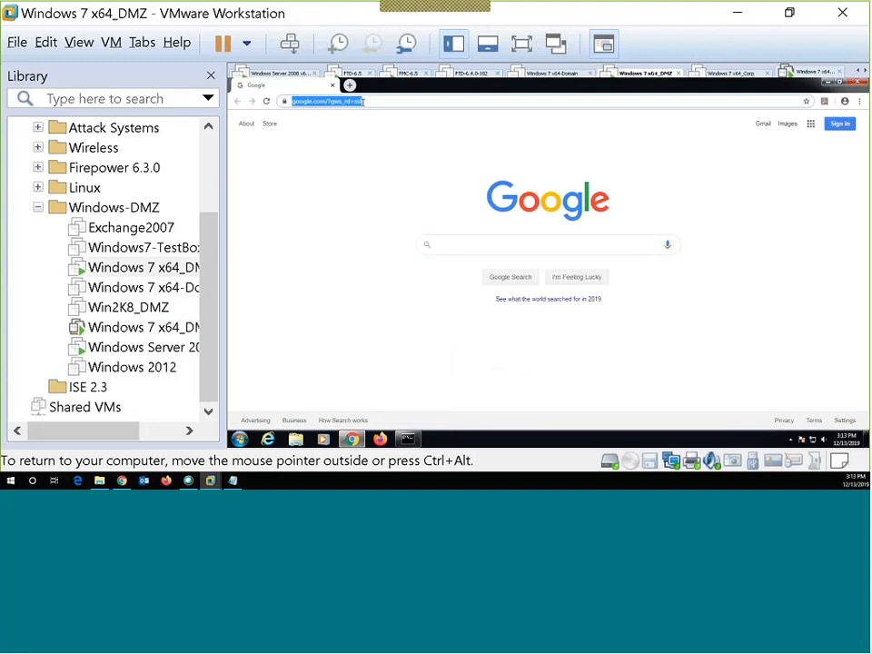
{"action": "type", "text": "face"}
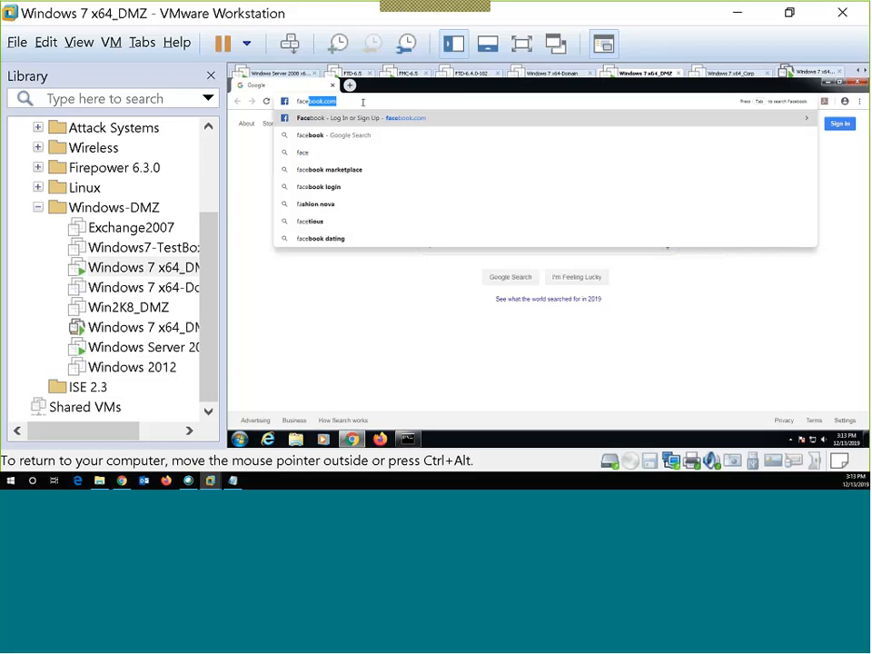
{"action": "key", "text": "Return"}
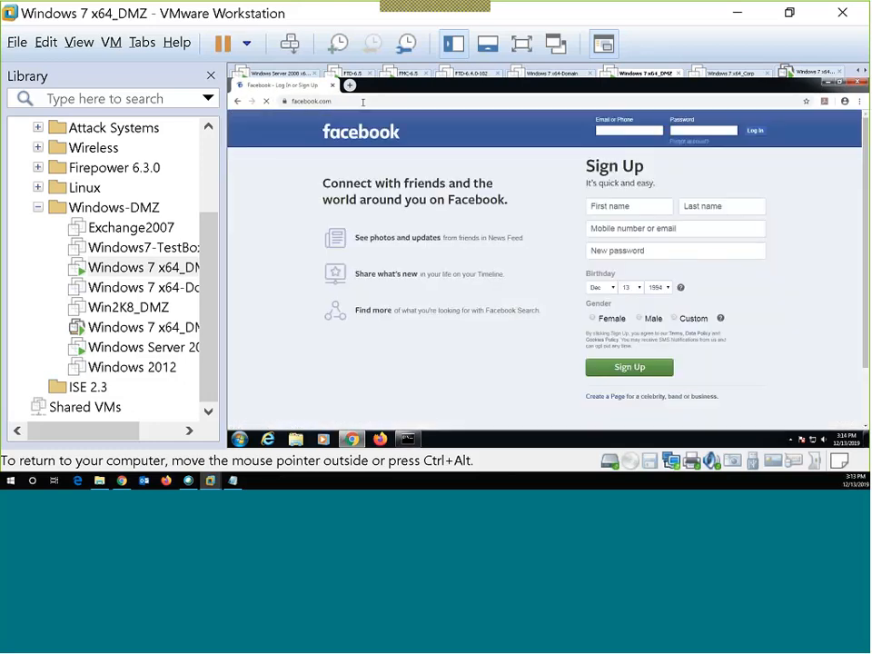
Step: Load nfl.com in a new browser tab on the Windows 7 x64_DMZ machine
{"action": "left_click", "coordinate": [349, 84]}
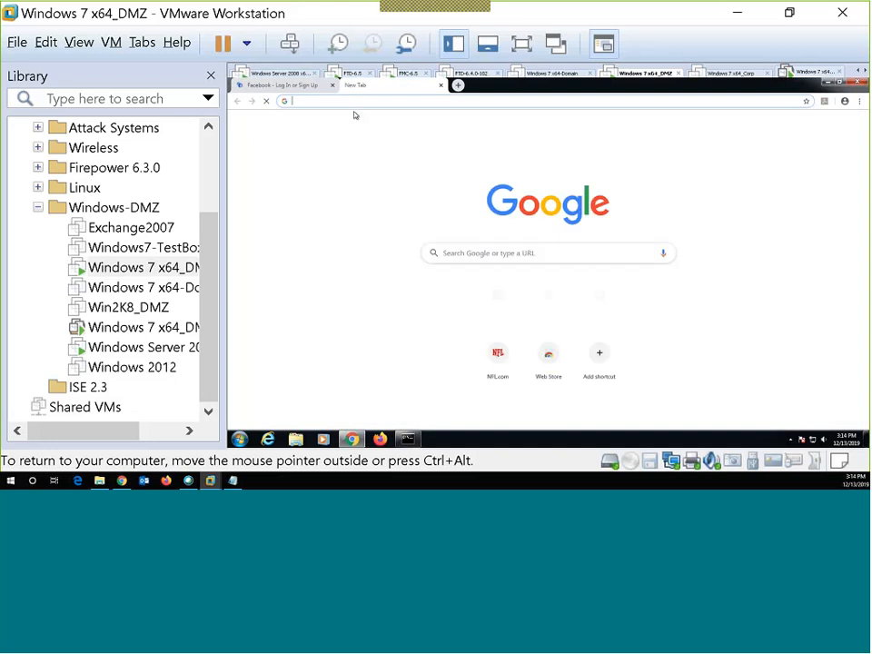
{"action": "type", "text": "nfl.com"}
{"action": "key", "text": "Return"}
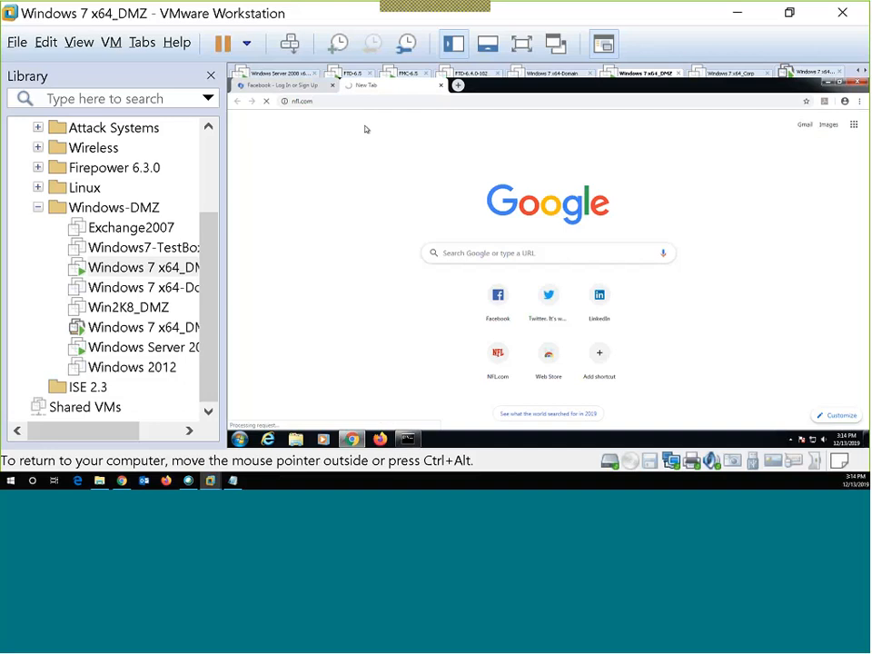
Step: Switch to the Windows 7 x64_DMZ_Domain machine, minimize its command prompt and open facebook.com in Chrome
{"action": "left_click", "coordinate": [124, 332]}
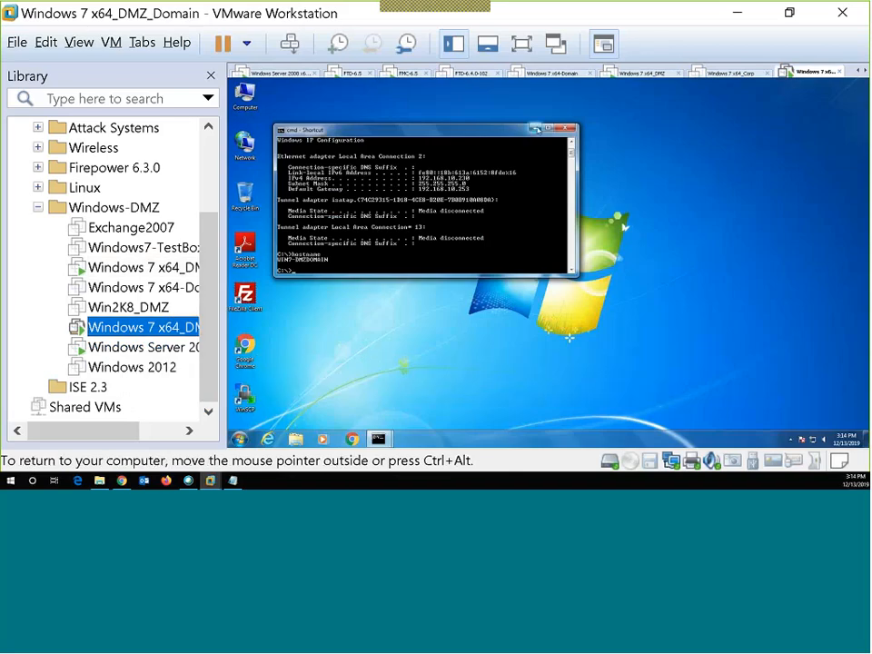
{"action": "left_click", "coordinate": [535, 129]}
{"action": "left_click", "coordinate": [353, 438]}
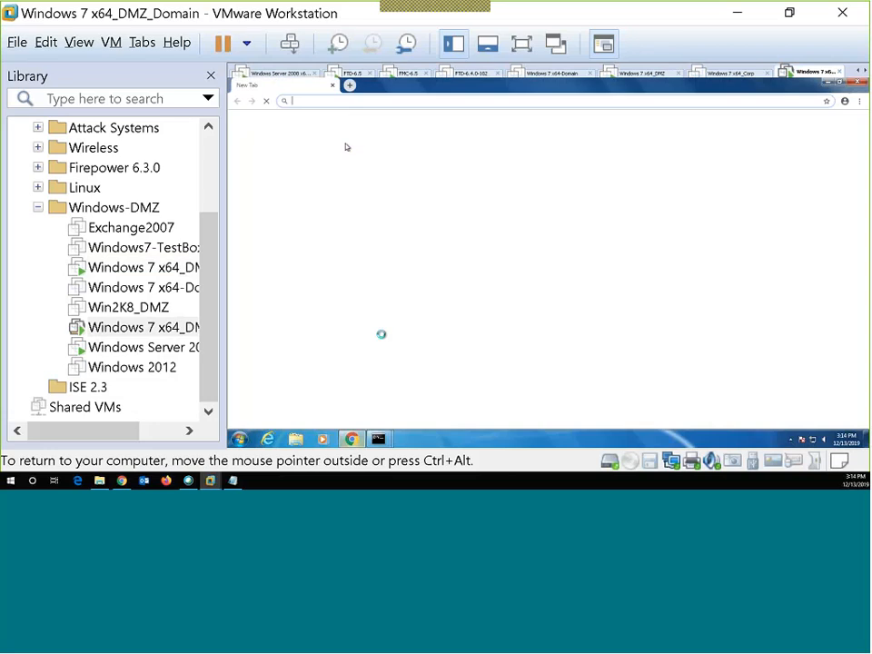
{"action": "type", "text": "fa"}
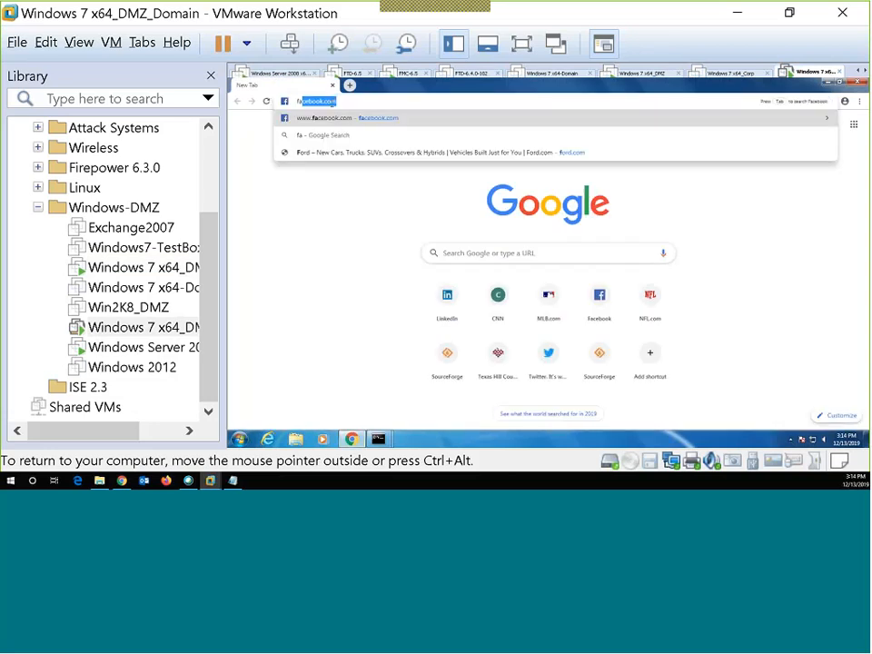
{"action": "type", "text": "ce"}
{"action": "key", "text": "Return"}
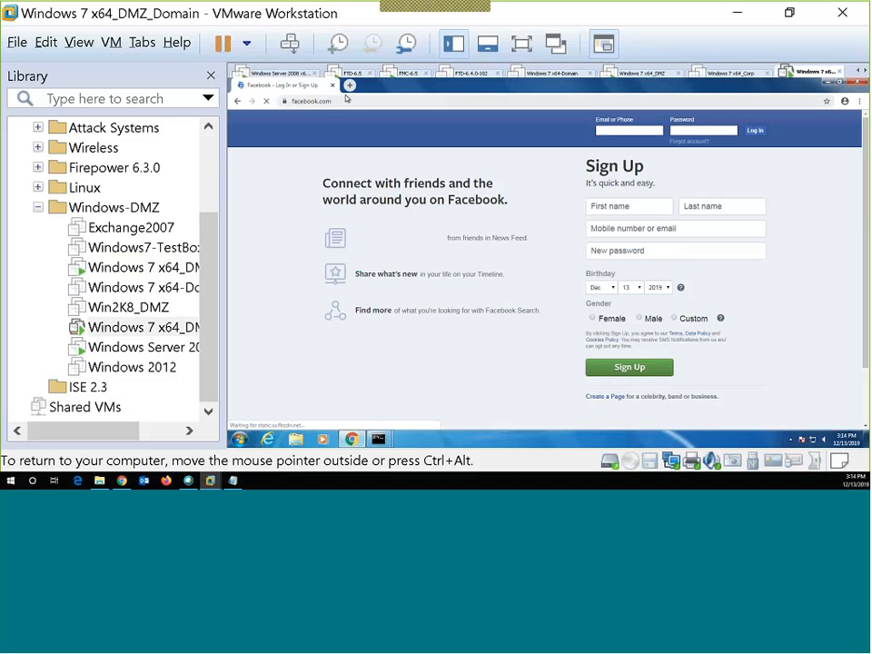
Step: Load nfl.com in a new browser tab on the Windows 7 x64_DMZ_Domain machine
{"action": "left_click", "coordinate": [349, 85]}
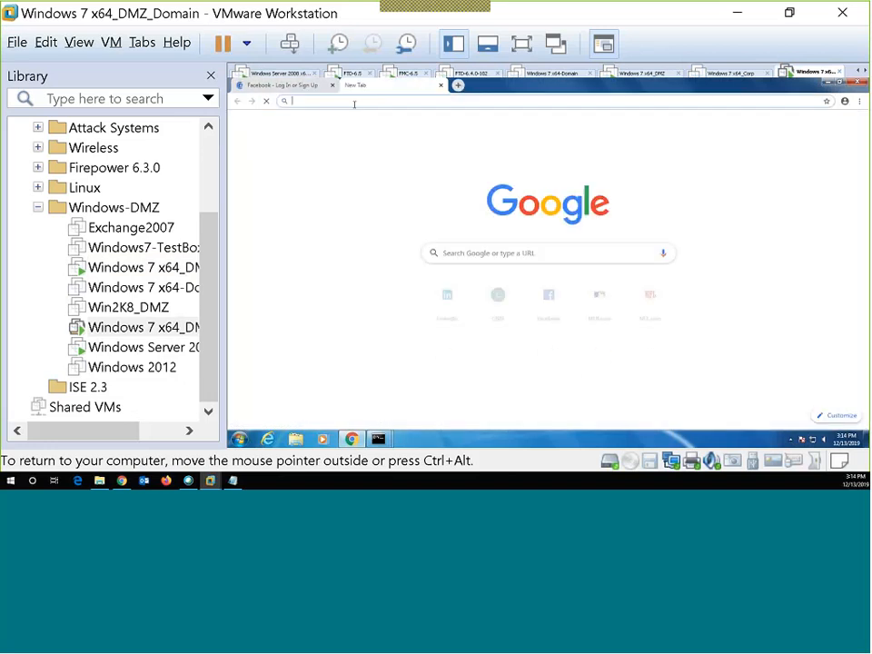
{"action": "type", "text": "nfl.com"}
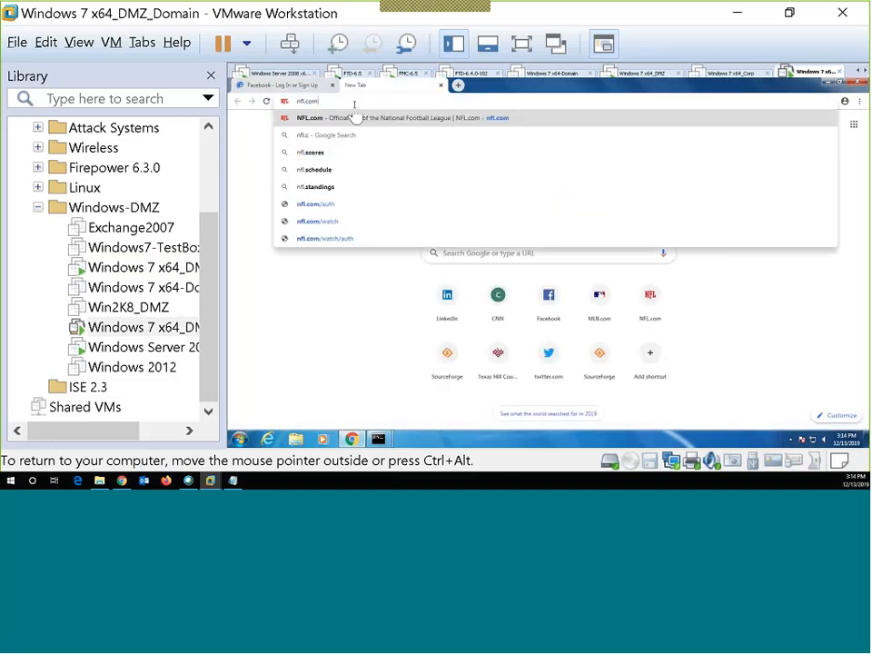
{"action": "key", "text": "Return"}
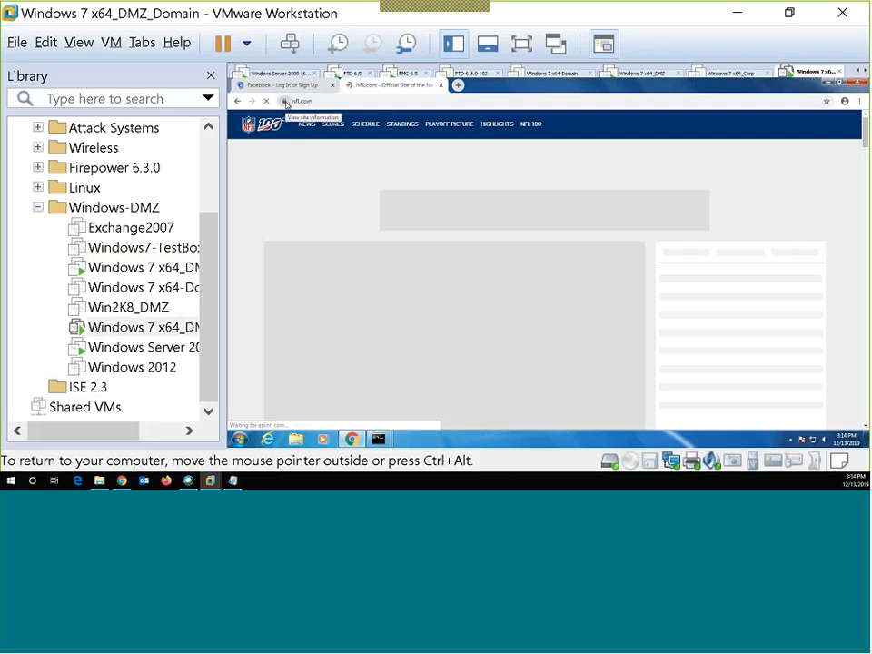
Step: Open the nfl.com site certificate and examine the DigiCert root and GeoTrust RSA CA 2018 entries in its certification path
{"action": "left_click", "coordinate": [285, 103]}
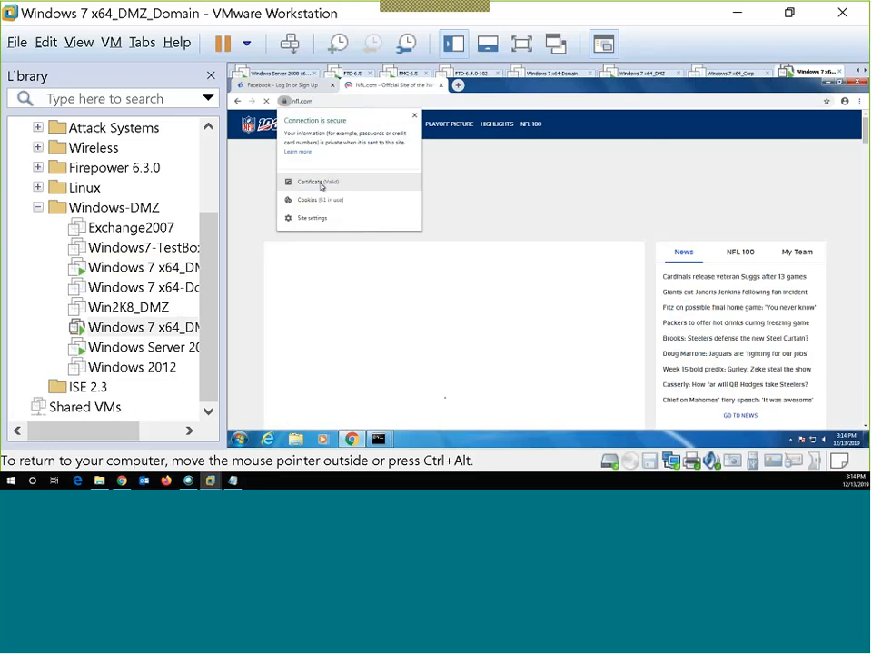
{"action": "left_click", "coordinate": [320, 184]}
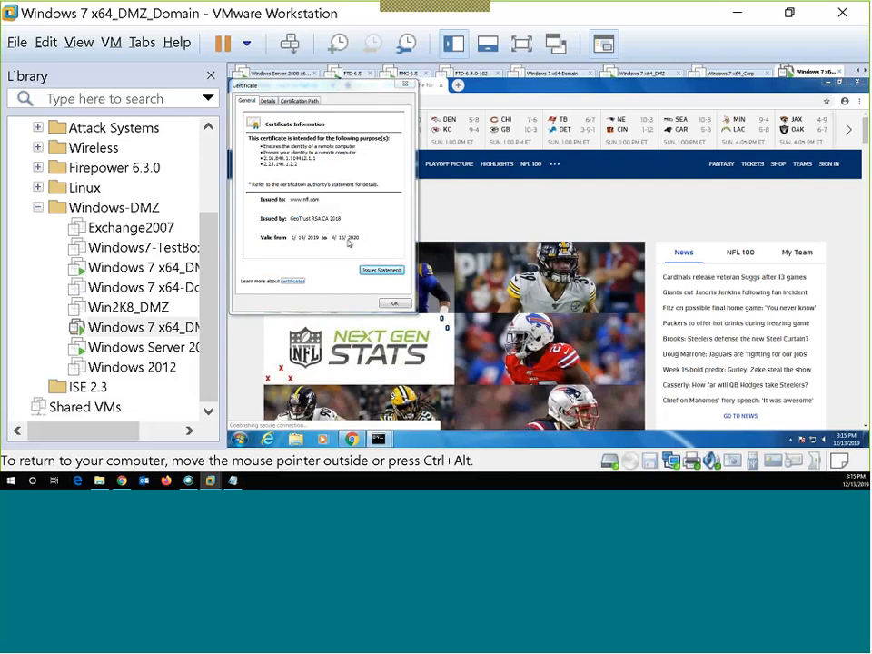
{"action": "left_click", "coordinate": [300, 100]}
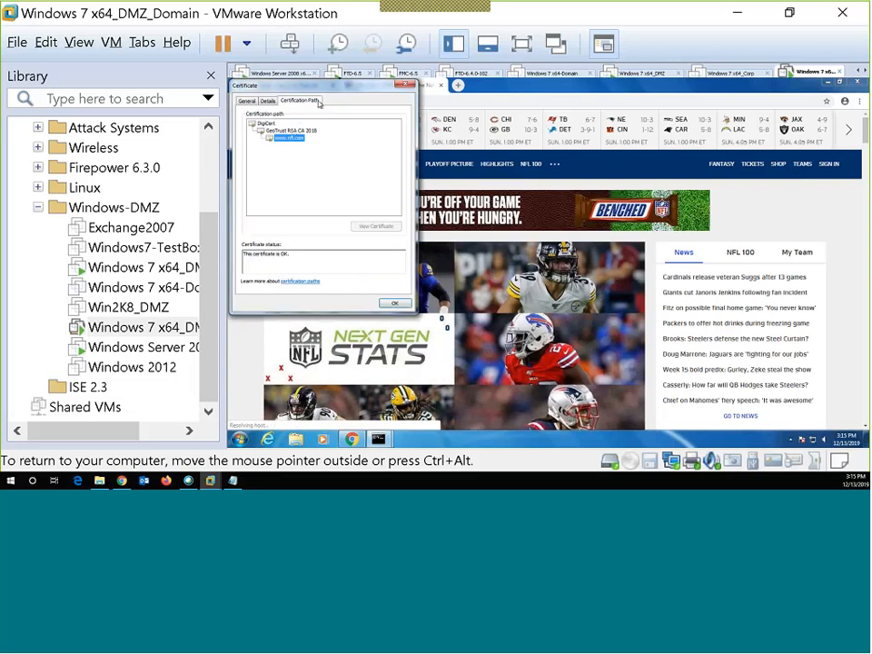
{"action": "left_click", "coordinate": [266, 123]}
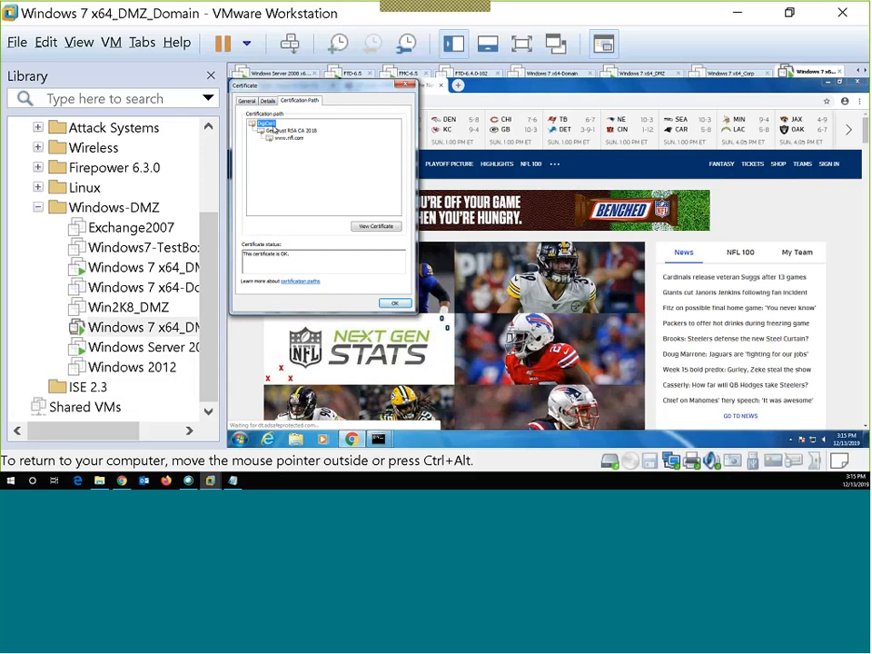
{"action": "left_click", "coordinate": [281, 131]}
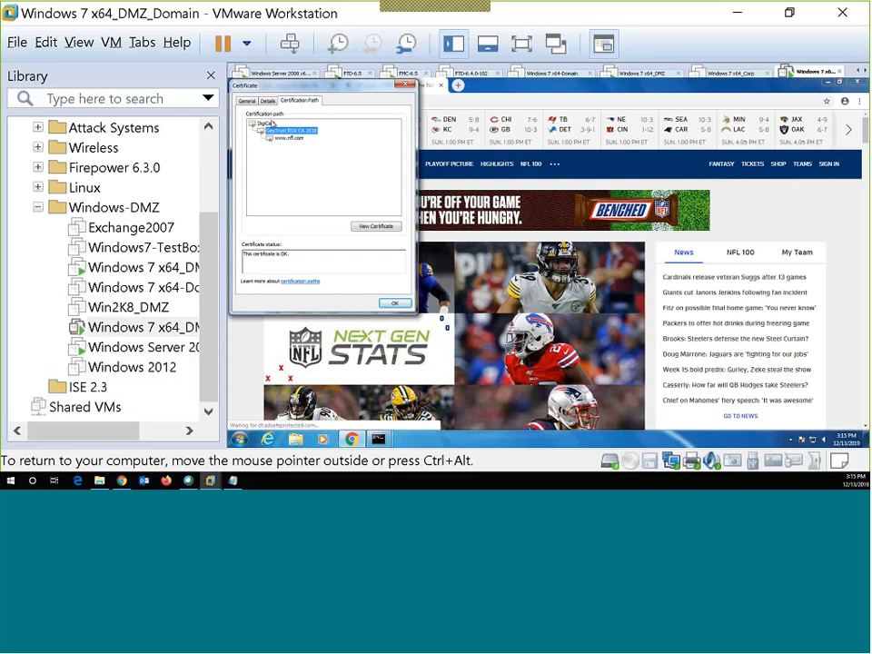
{"action": "left_click", "coordinate": [267, 124]}
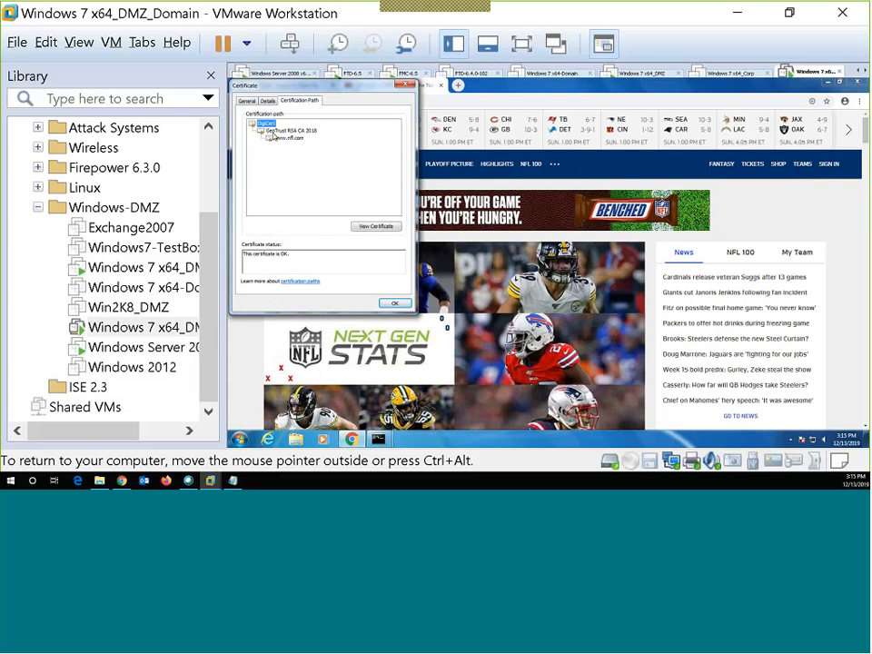
{"action": "left_click", "coordinate": [281, 132]}
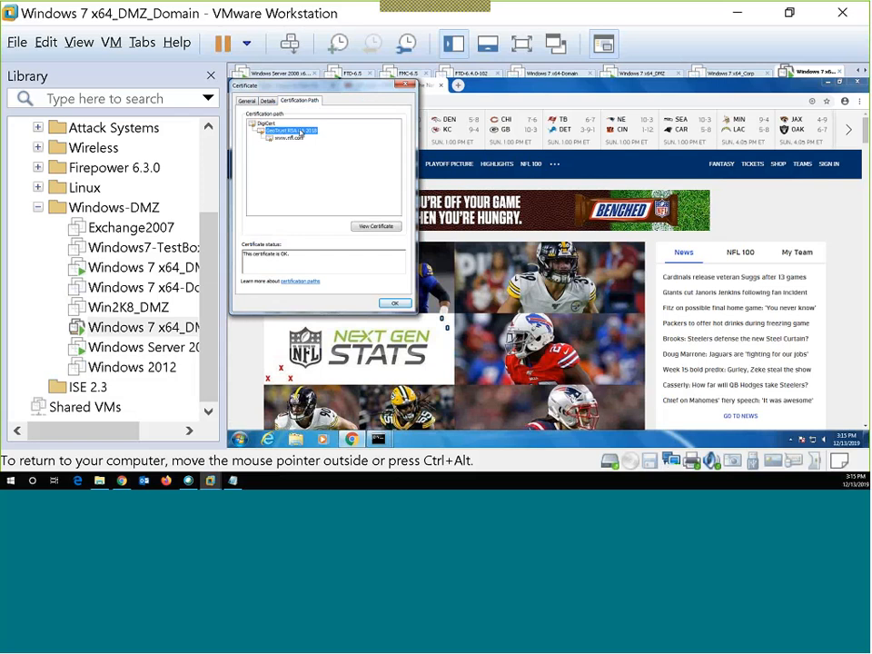
{"action": "left_click", "coordinate": [296, 137]}
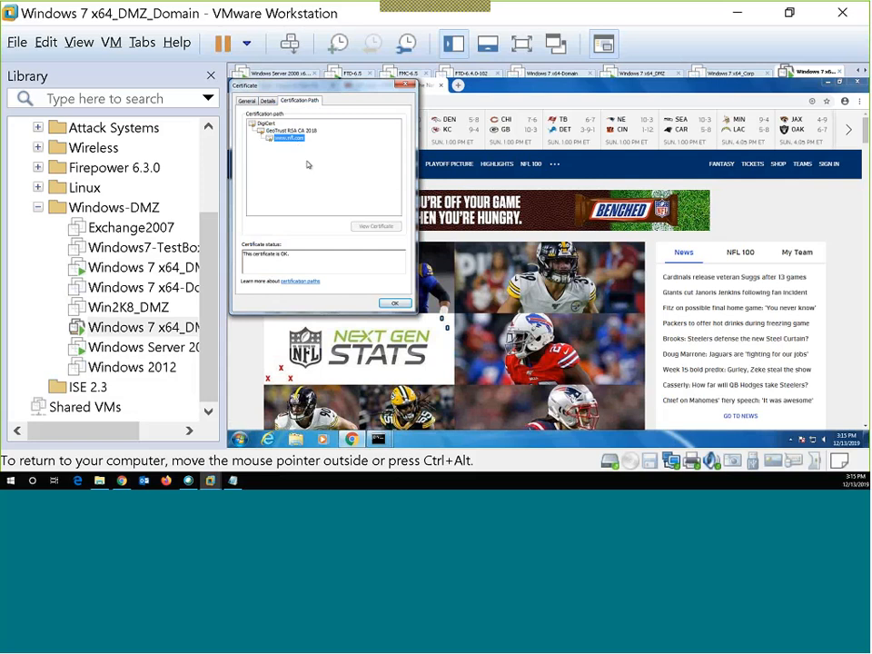
{"action": "left_click", "coordinate": [394, 303]}
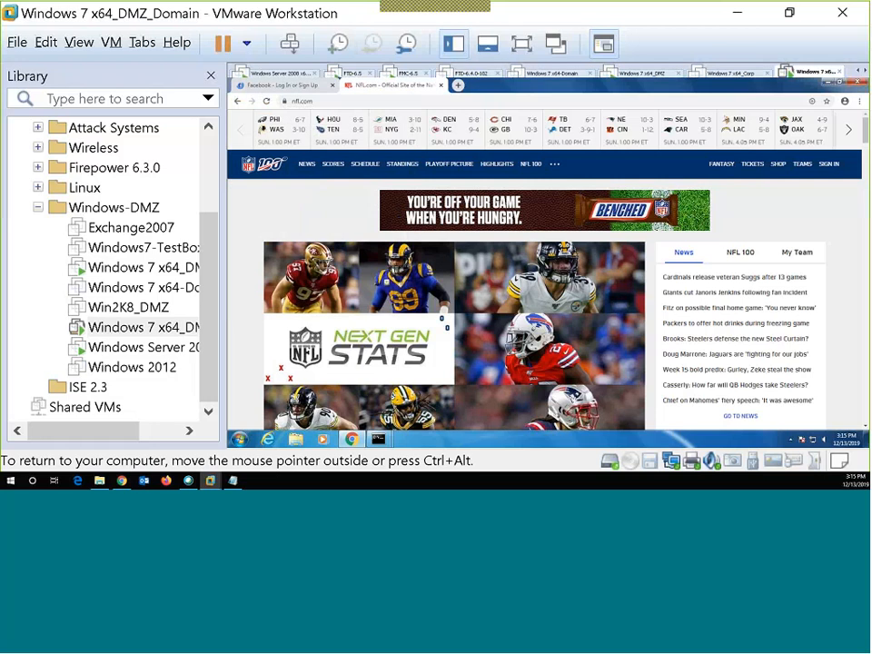
Step: Examine the facebook.com certificate's certification path on the Windows 7 x64_DMZ_Domain machine and close its browser tabs
{"action": "left_click", "coordinate": [281, 84]}
{"action": "left_click", "coordinate": [284, 101]}
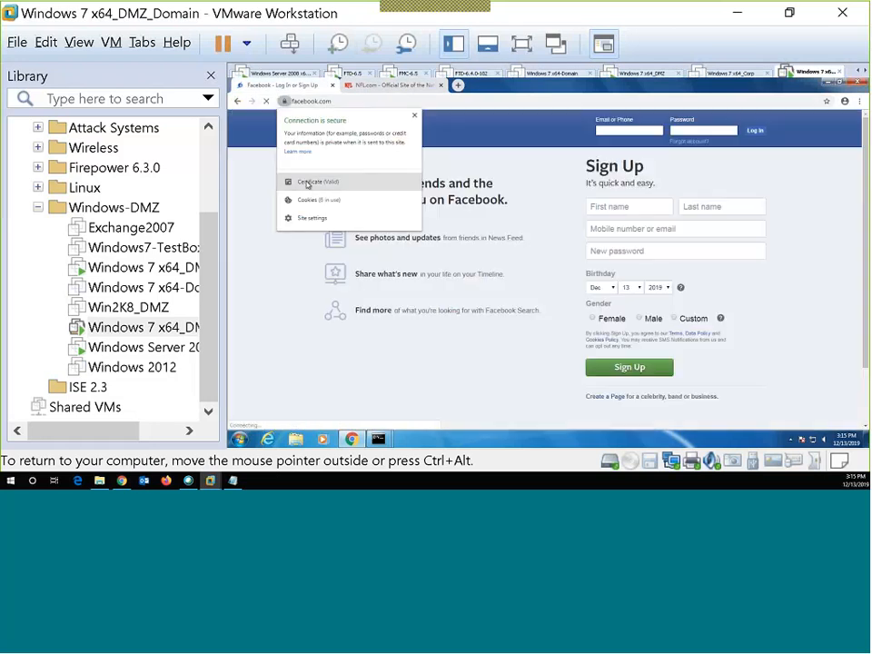
{"action": "left_click", "coordinate": [287, 181]}
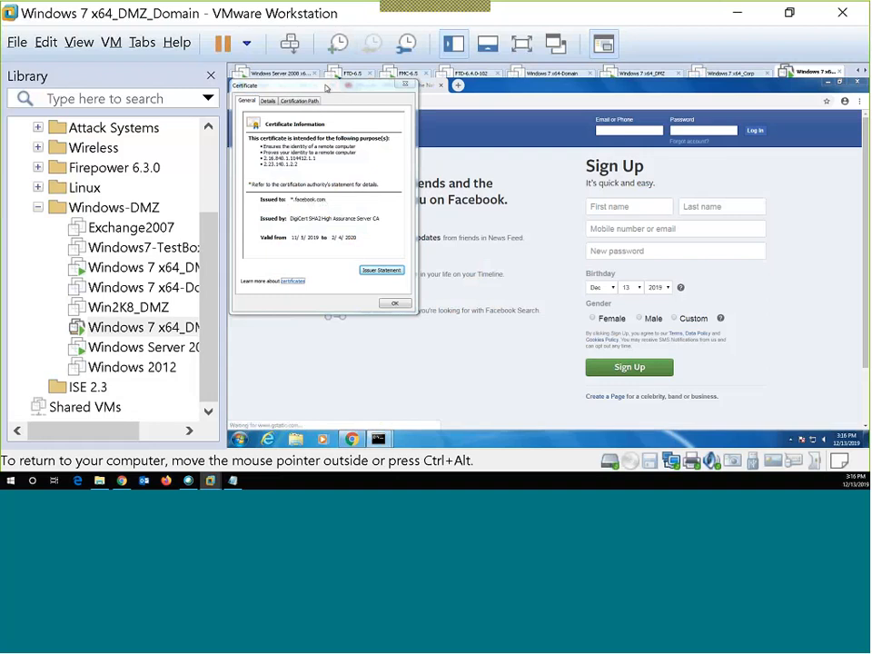
{"action": "left_click", "coordinate": [303, 101]}
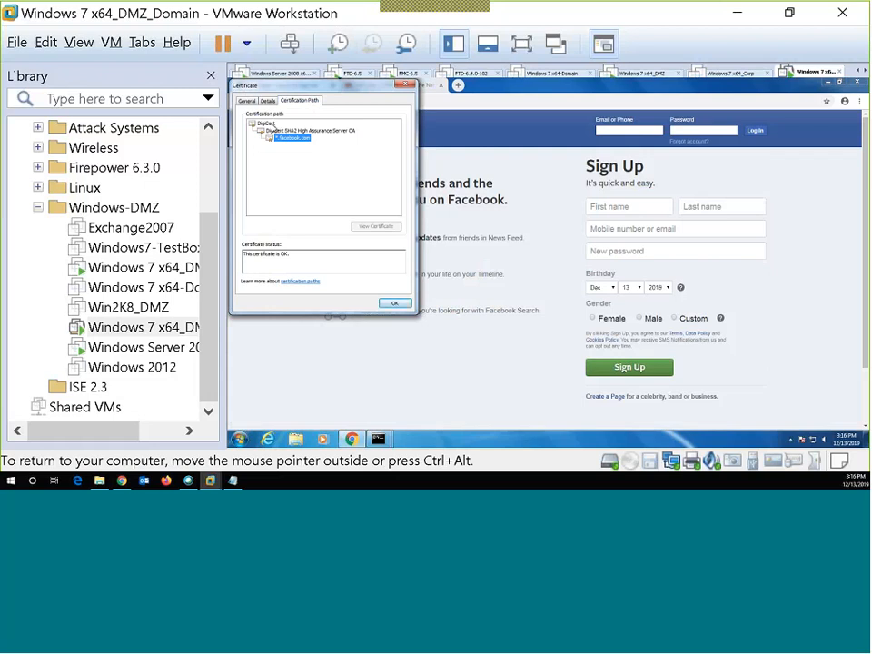
{"action": "left_click", "coordinate": [277, 132]}
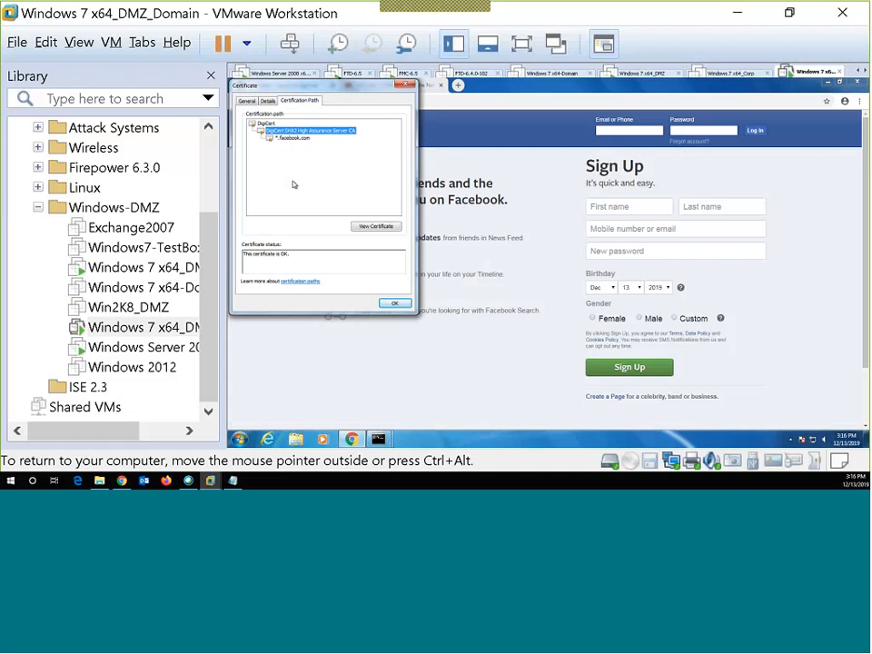
{"action": "left_click", "coordinate": [394, 302]}
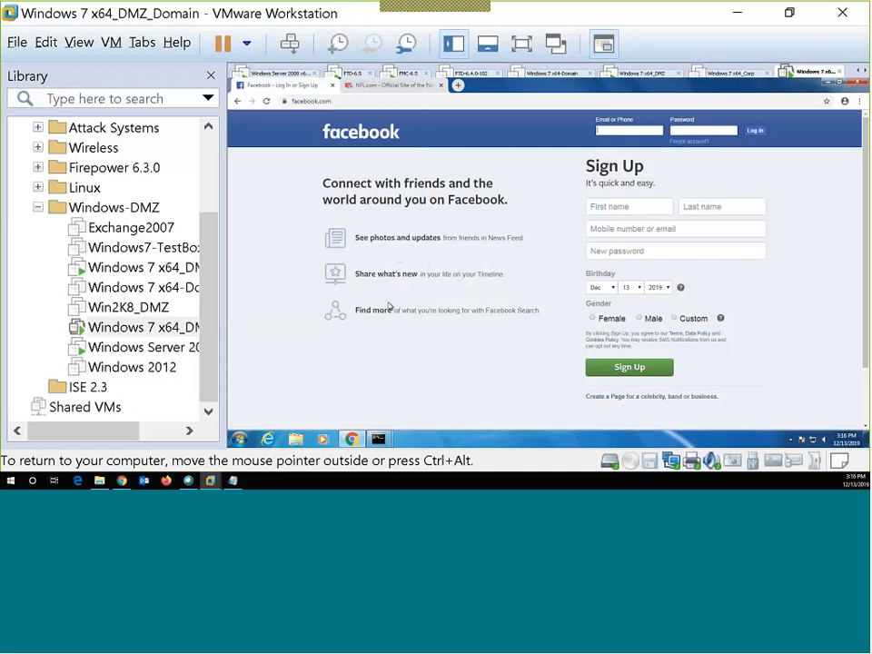
{"action": "left_click", "coordinate": [332, 85]}
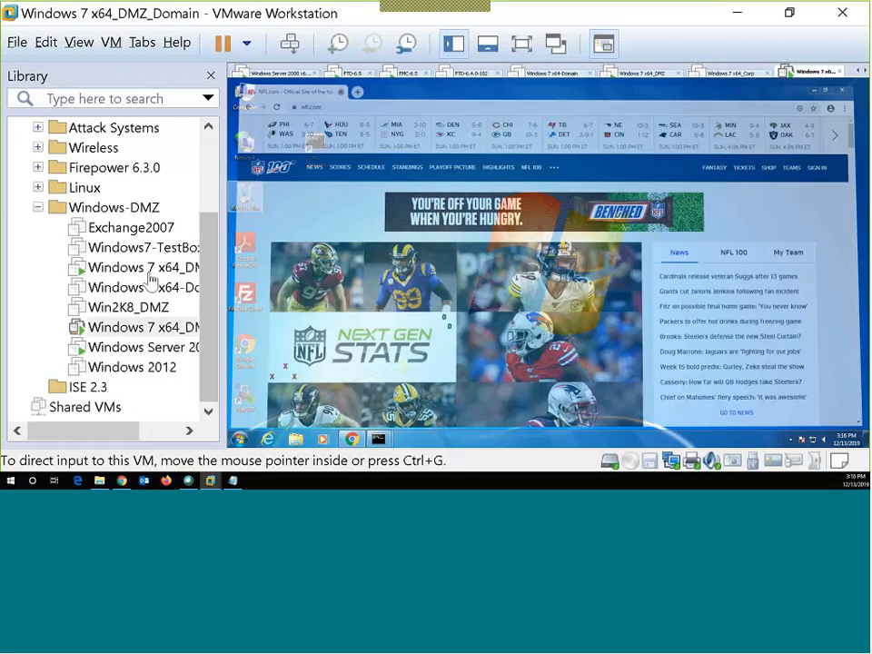
Step: Switch to the Windows 7 x64_DMZ machine, examine the facebook.com certificate's certification path there and close its browser tabs
{"action": "left_click", "coordinate": [149, 273]}
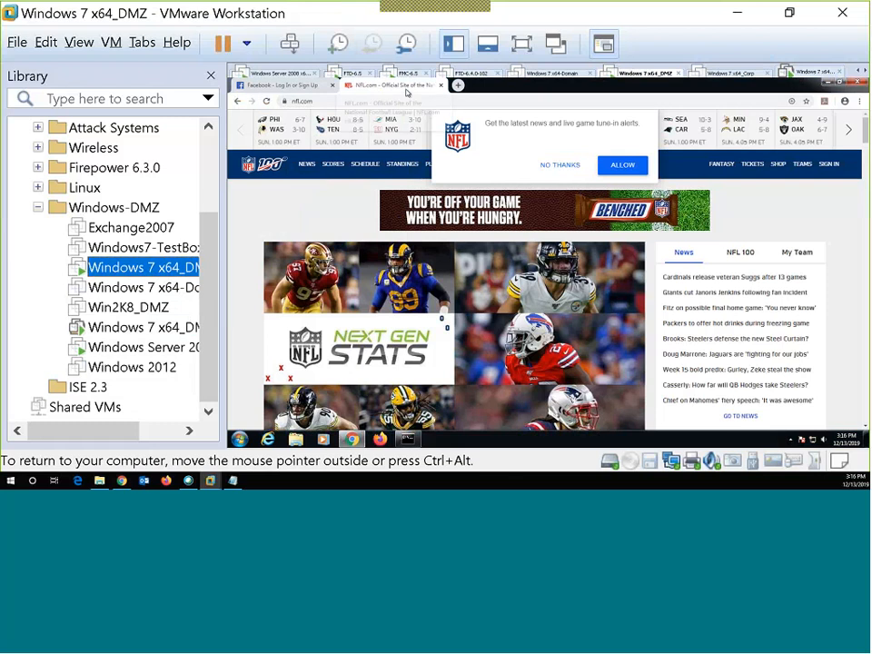
{"action": "left_click", "coordinate": [281, 85]}
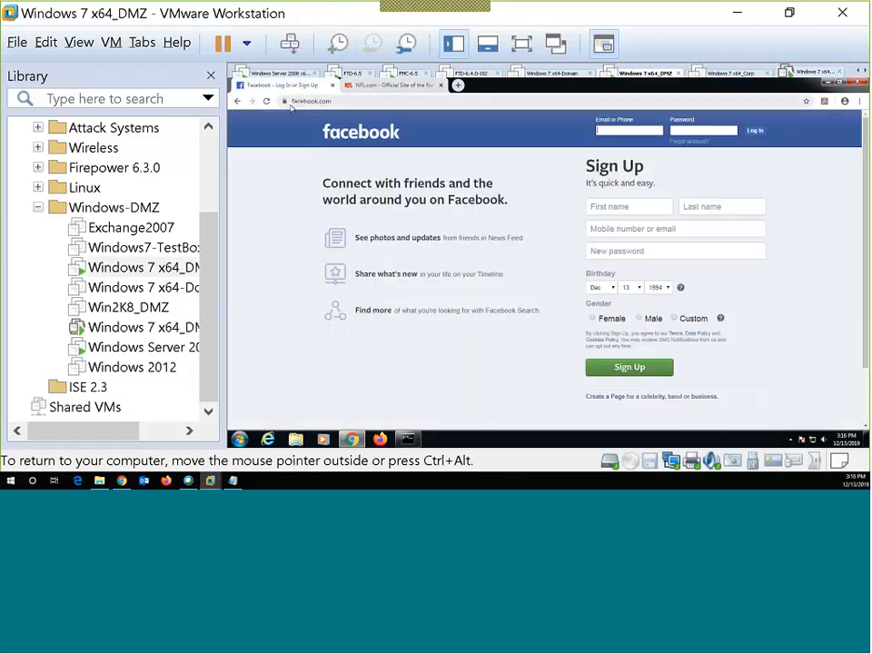
{"action": "left_click", "coordinate": [283, 101]}
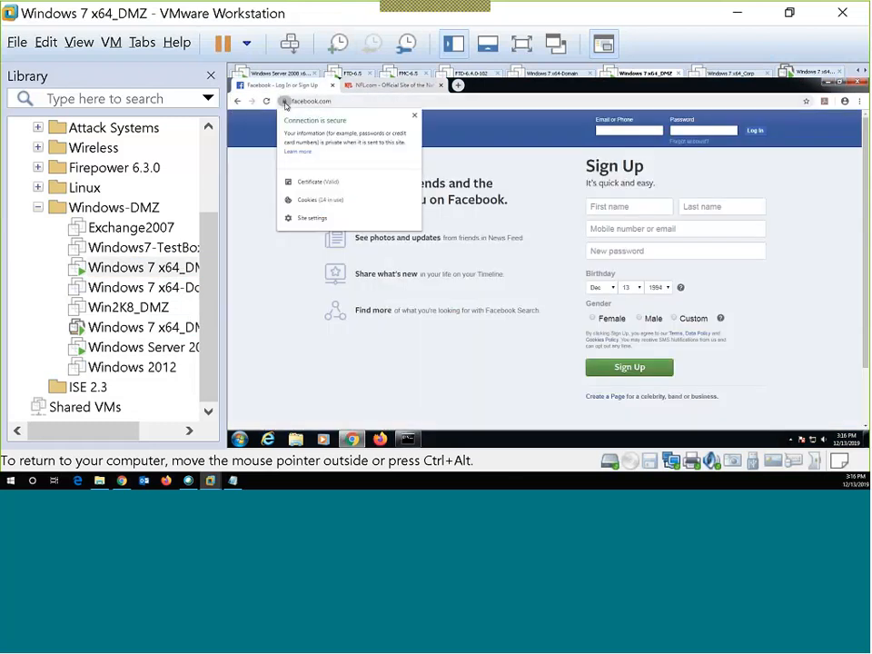
{"action": "left_click", "coordinate": [301, 181]}
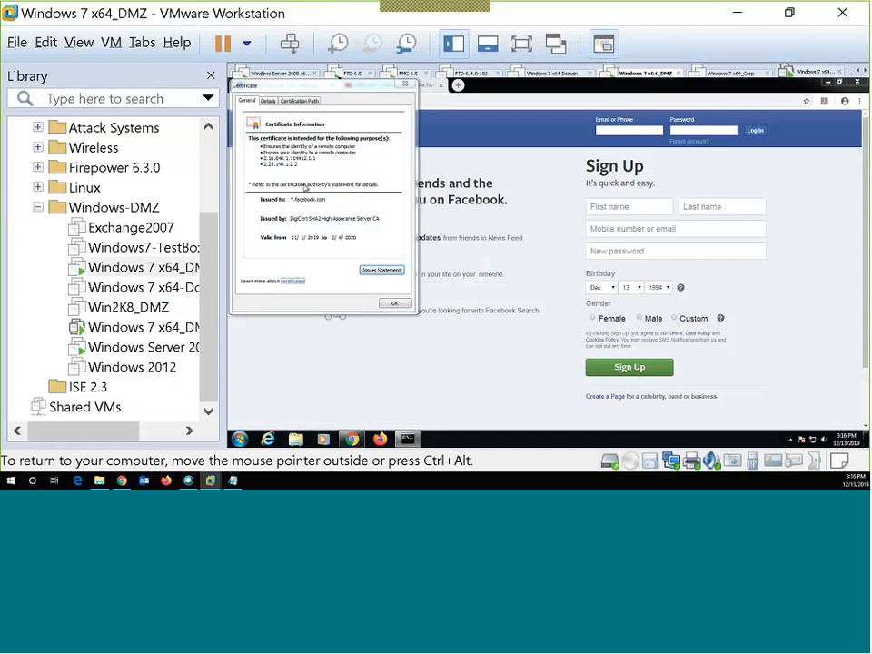
{"action": "left_click", "coordinate": [308, 101]}
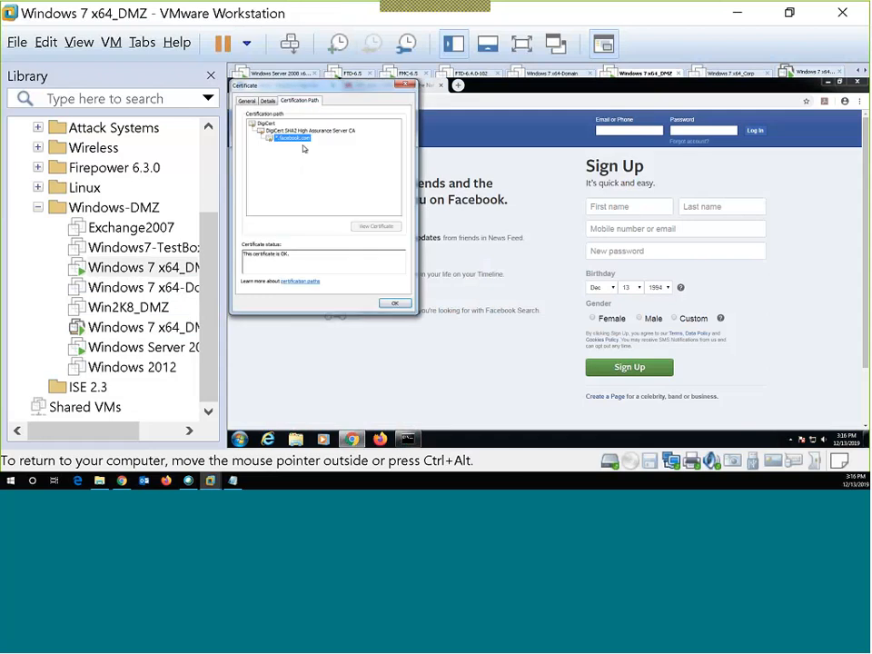
{"action": "left_click", "coordinate": [391, 304]}
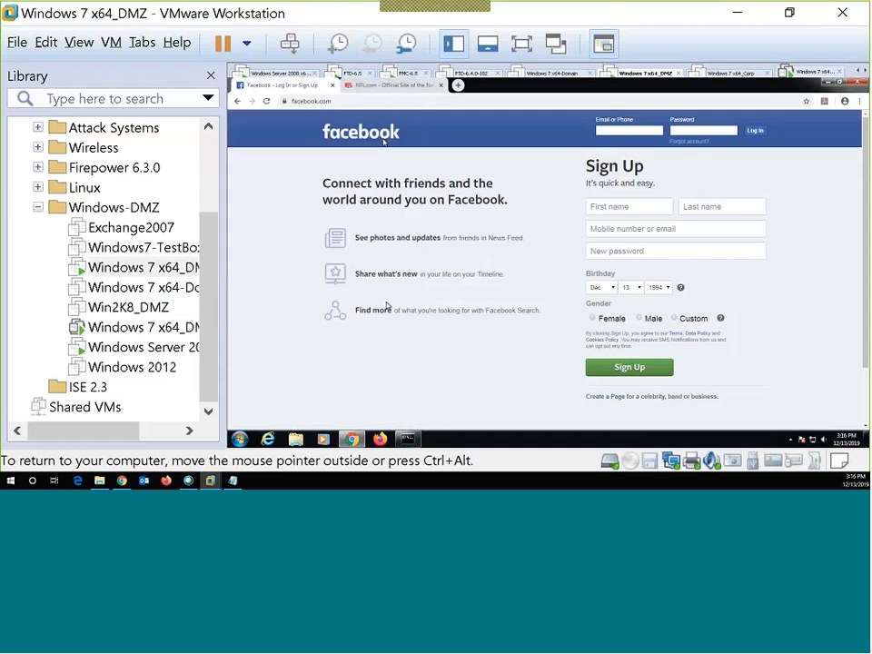
{"action": "left_click", "coordinate": [332, 86]}
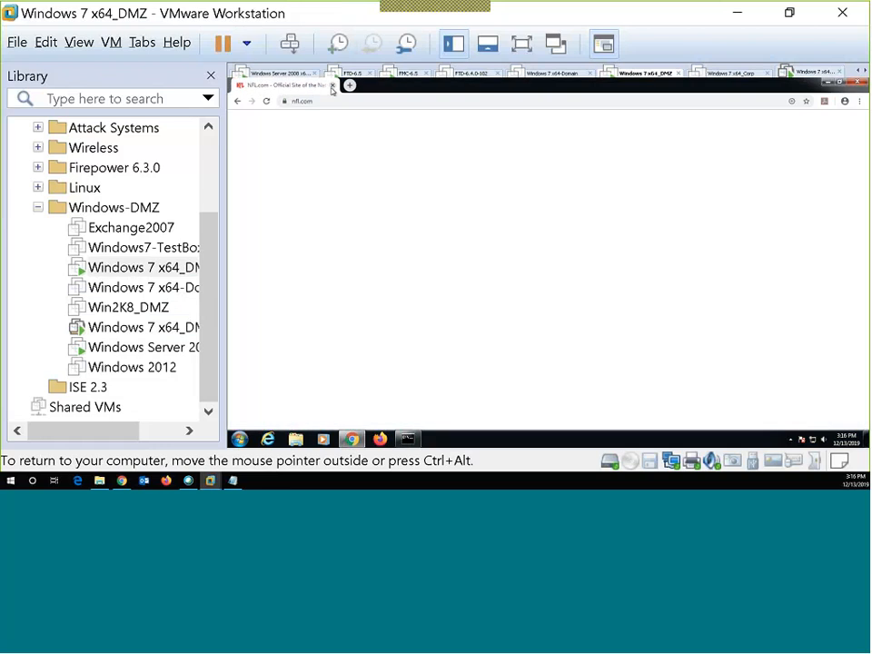
{"action": "left_click", "coordinate": [332, 85]}
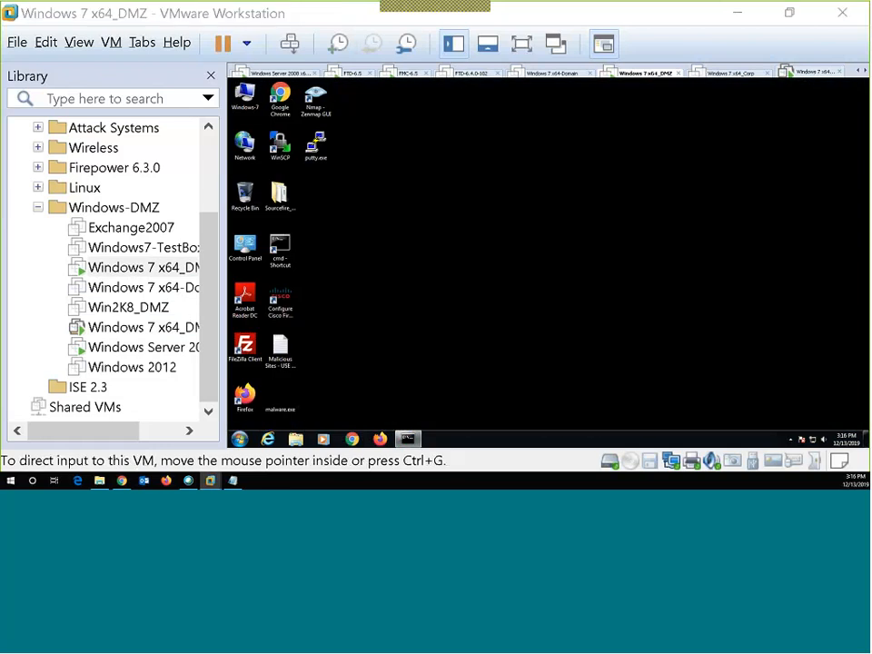
Step: Switch to Firepower Management Center in Chrome, close the Summary Dashboard page and open the FirepowerHourACP policy to review its rules
{"action": "left_click_drag", "start_coordinate": [0, 118], "coordinate": [676, 4]}
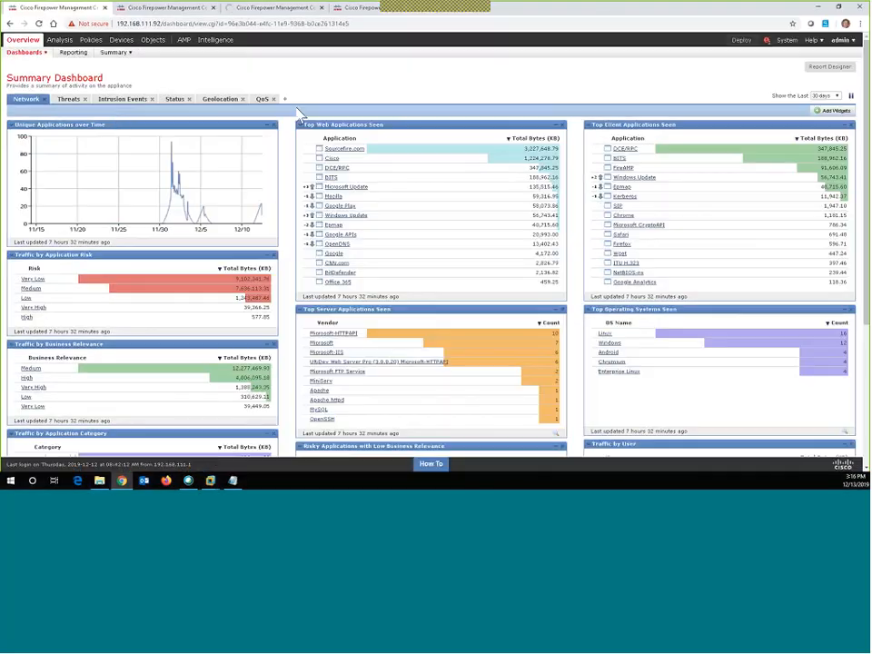
{"action": "left_click", "coordinate": [105, 8]}
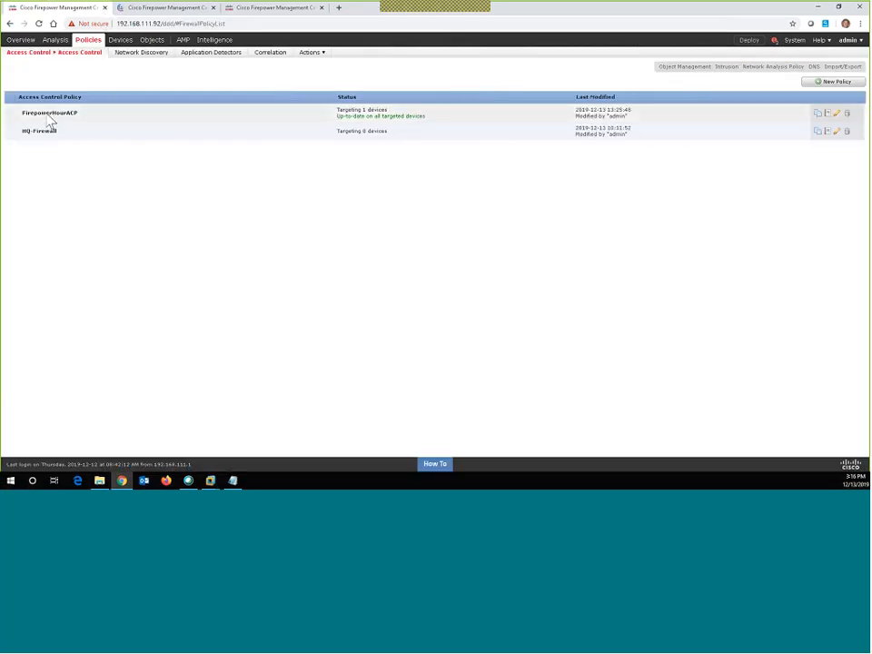
{"action": "left_click", "coordinate": [837, 114]}
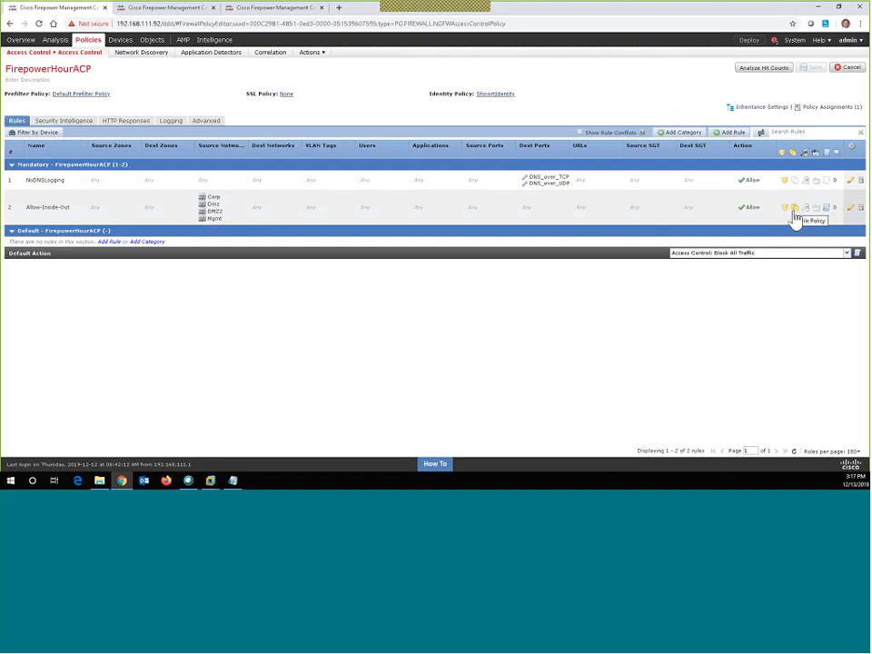
{"action": "left_click", "coordinate": [311, 52]}
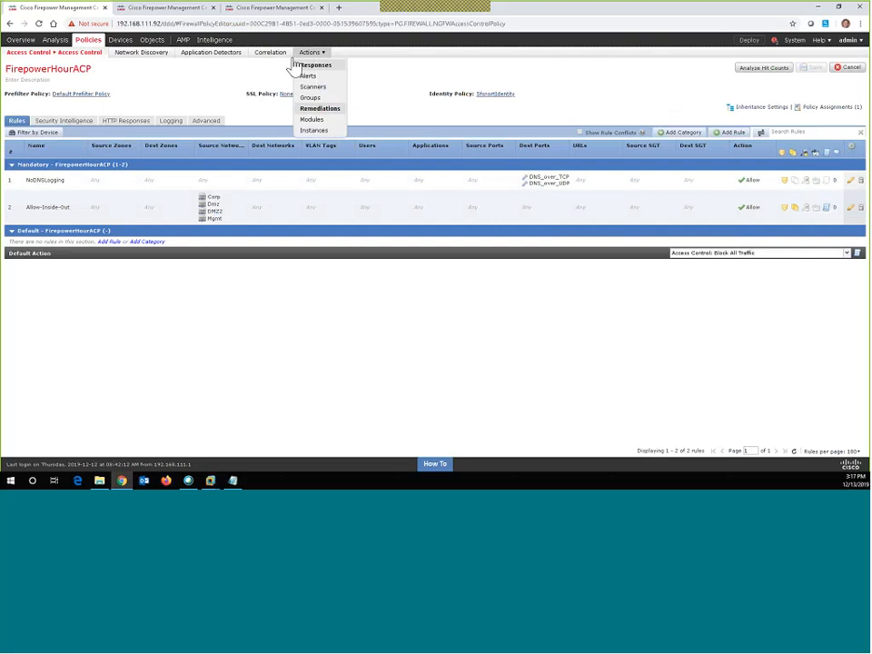
Step: Review the connection events table, including the initiator, application, client and URL columns for the DMZ traffic
{"action": "left_click", "coordinate": [193, 12]}
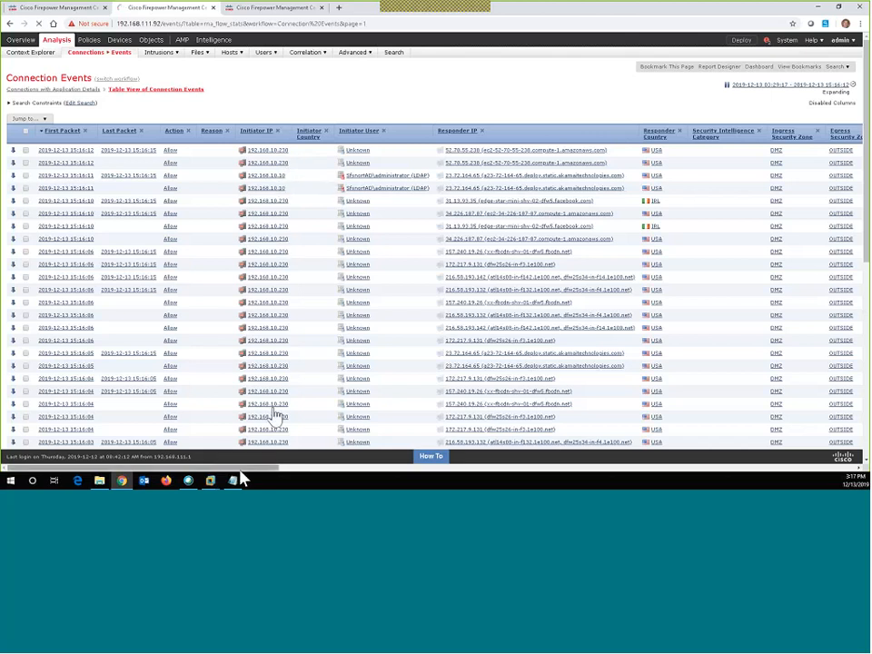
{"action": "left_click_drag", "start_coordinate": [264, 470], "coordinate": [394, 485]}
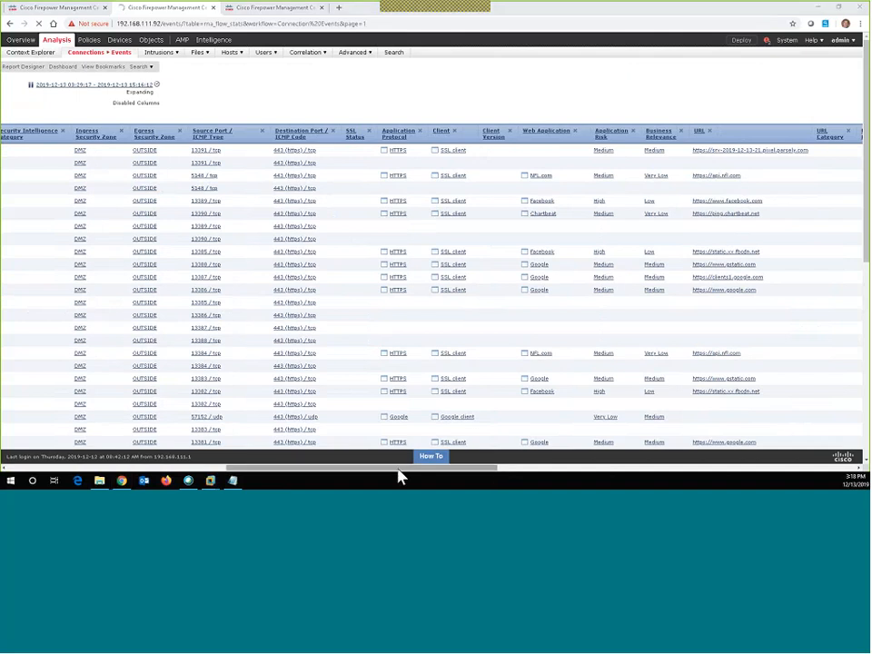
{"action": "left_click_drag", "start_coordinate": [398, 469], "coordinate": [181, 469]}
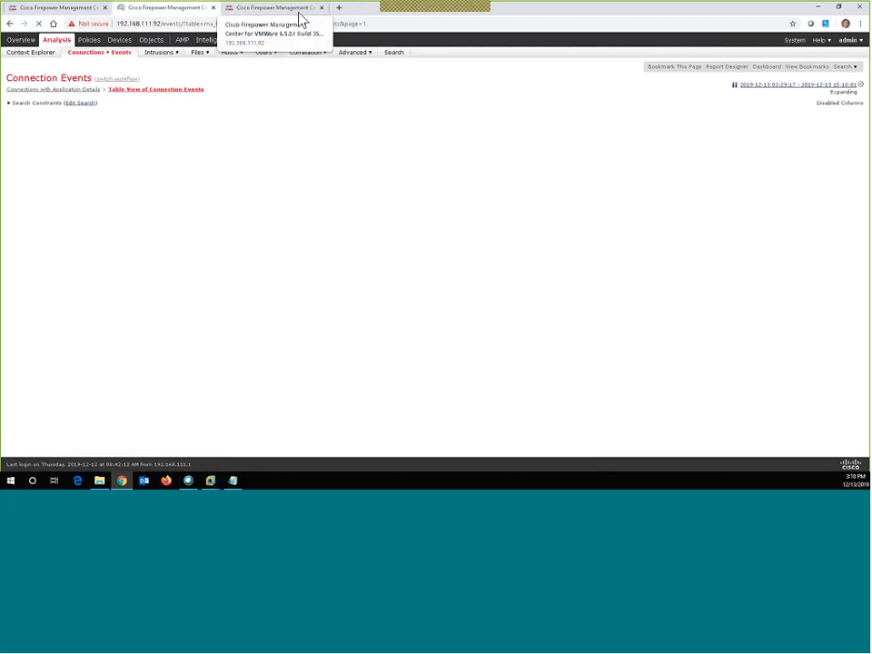
Step: Open the Internal CAs list among the PKI objects in Object Management
{"action": "left_click", "coordinate": [297, 15]}
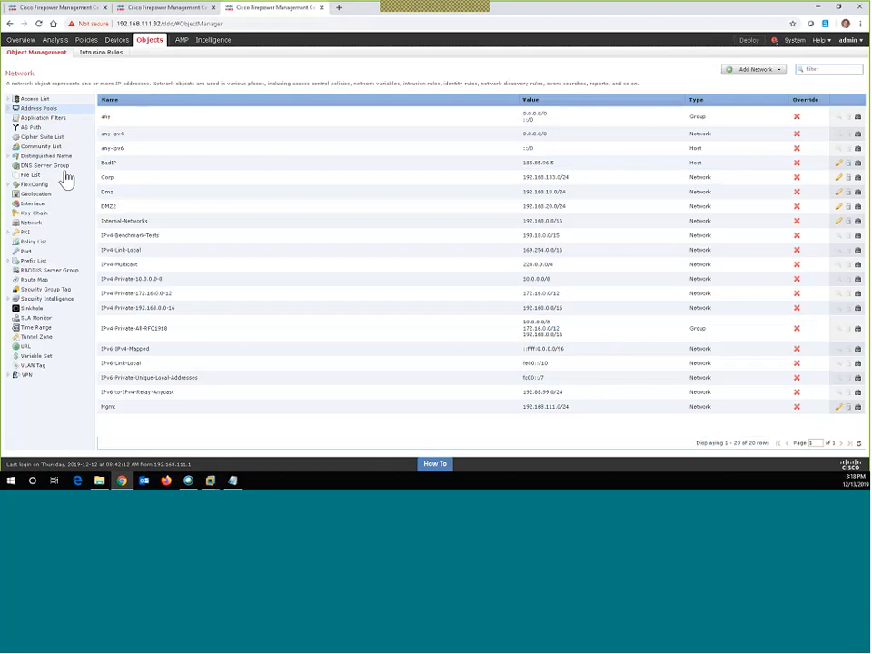
{"action": "left_click", "coordinate": [9, 234]}
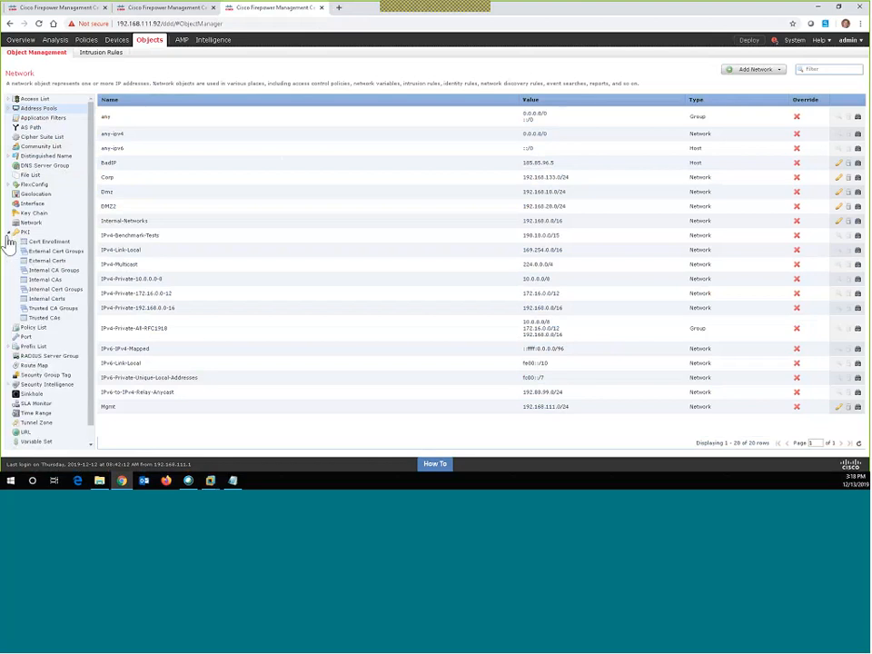
{"action": "left_click", "coordinate": [40, 283]}
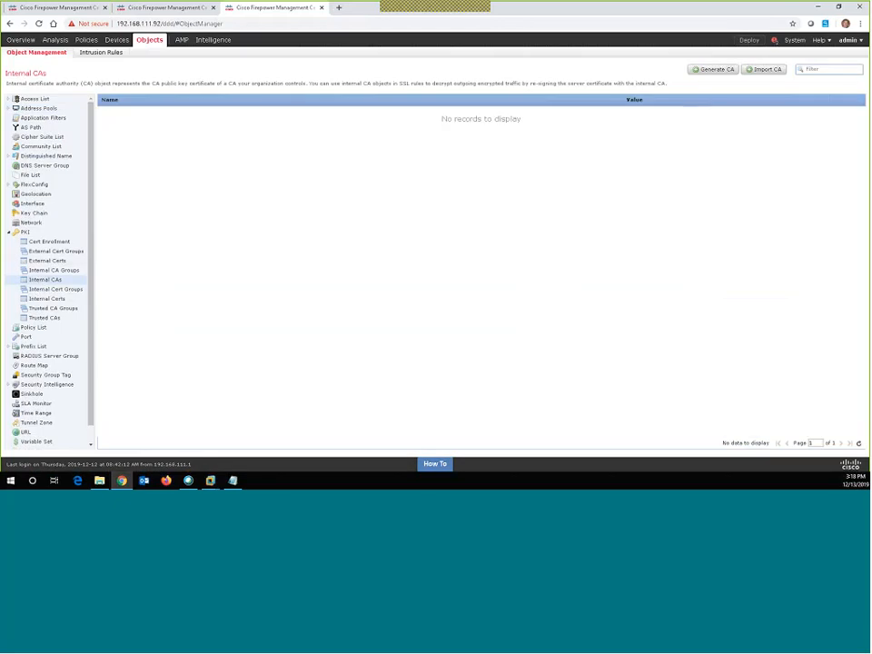
Step: Begin generating an internal CA named FMC65 with country US, state TX and locality DALLAS
{"action": "left_click", "coordinate": [714, 69]}
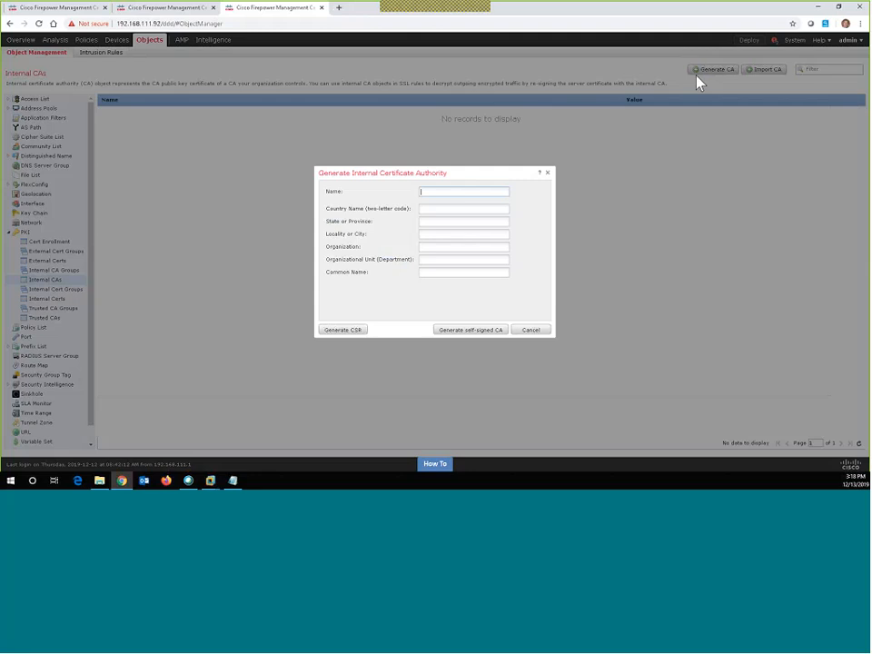
{"action": "left_click", "coordinate": [442, 194]}
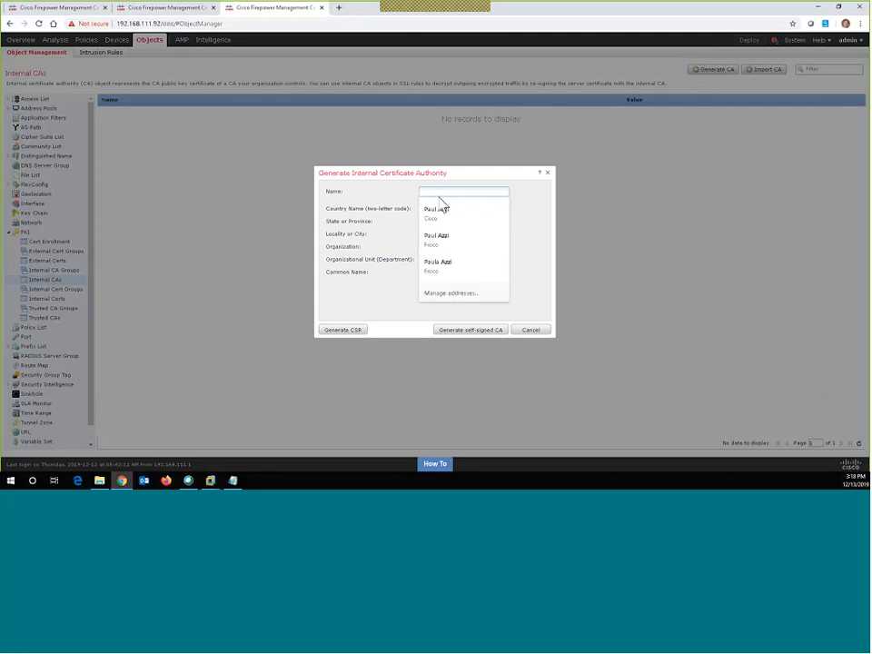
{"action": "type", "text": "f"}
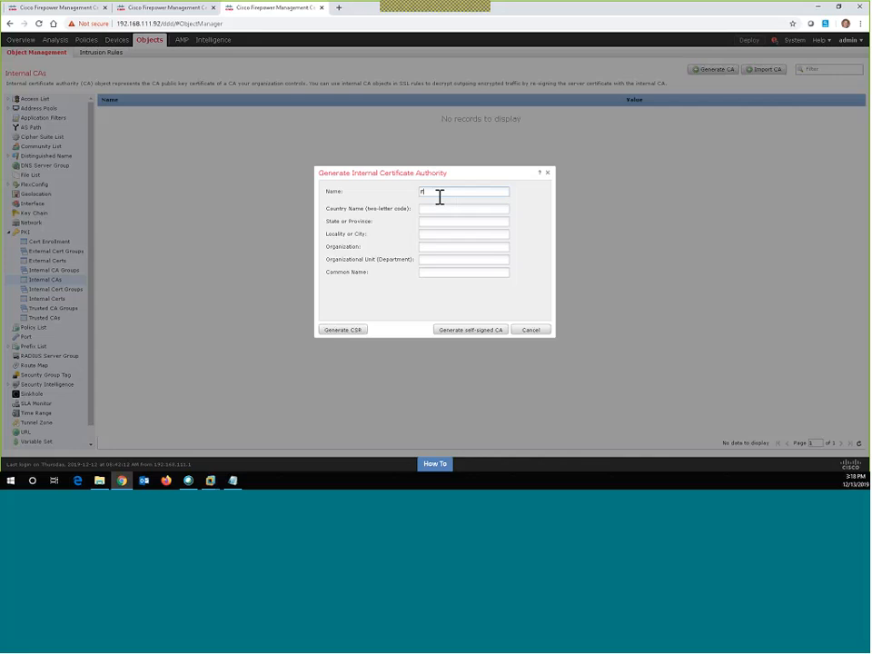
{"action": "type", "text": "MX66"}
{"action": "key", "text": "Tab"}
{"action": "type", "text": "US"}
{"action": "key", "text": "Tab"}
{"action": "type", "text": "TX"}
{"action": "key", "text": "Tab"}
{"action": "type", "text": "DALLAS"}
{"action": "key", "text": "Tab"}
{"action": "type", "text": "C"}
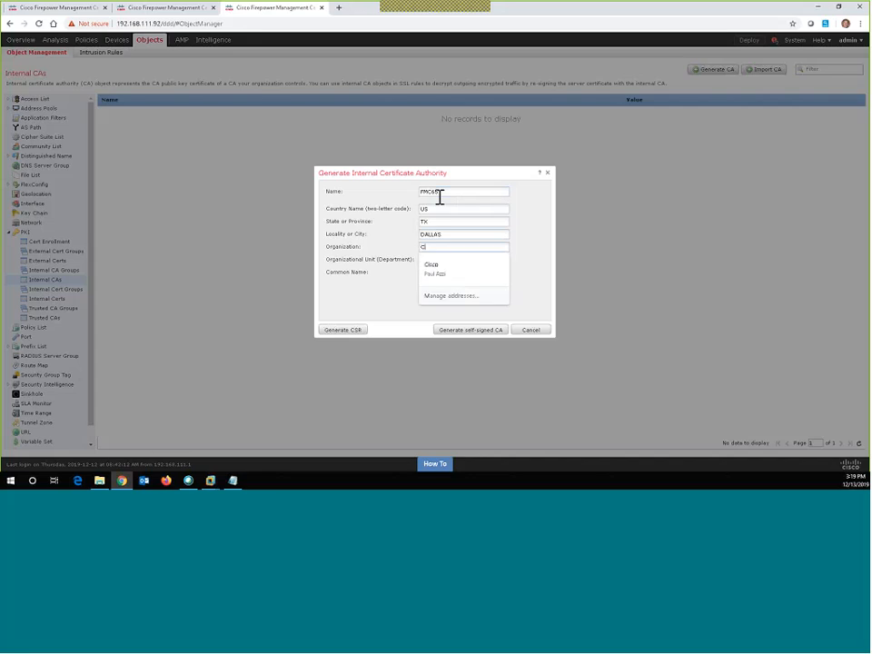
{"action": "type", "text": "ISCO"}
{"action": "key", "text": "BackSpace"}
{"action": "key", "text": "BackSpace"}
{"action": "key", "text": "BackSpace"}
{"action": "key", "text": "BackSpace"}
{"action": "key", "text": "BackSpace"}
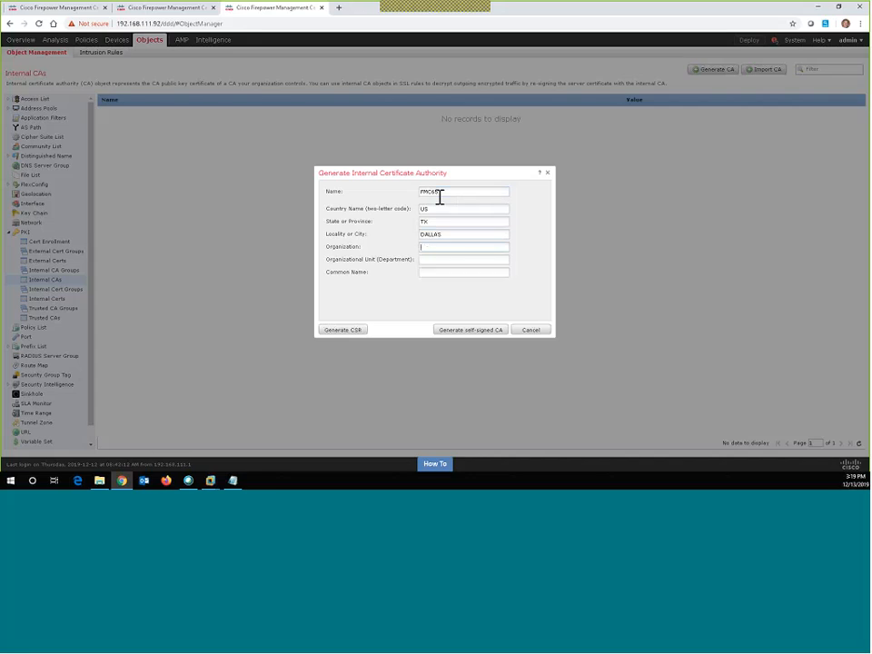
Step: Set the organization and organizational unit to IT and the common name to fmc65.sfsnort.local, and generate the CSR
{"action": "type", "text": "IT"}
{"action": "key", "text": "Tab"}
{"action": "type", "text": "IT"}
{"action": "key", "text": "Tab"}
{"action": "type", "text": "fmc65-"}
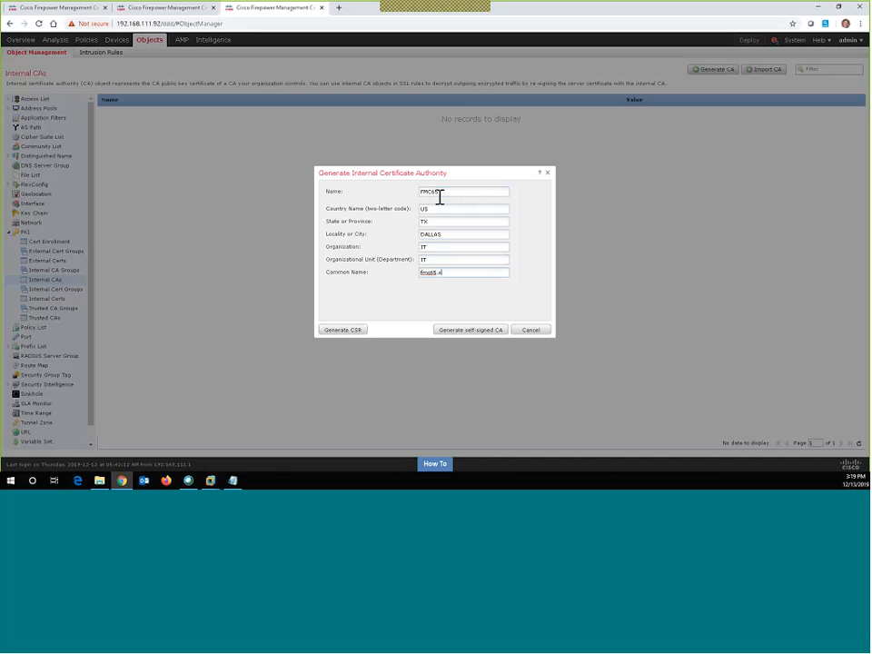
{"action": "type", "text": "sfr"}
{"action": "type", "text": "nort.loc"}
{"action": "type", "text": "al"}
{"action": "left_click_drag", "start_coordinate": [438, 273], "coordinate": [413, 276]}
{"action": "left_click", "coordinate": [454, 310]}
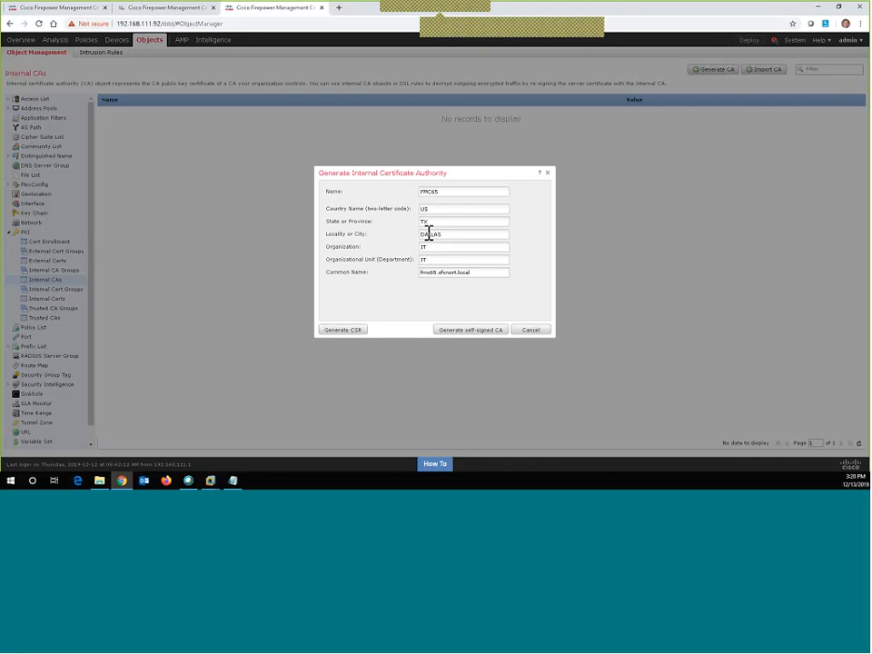
{"action": "left_click", "coordinate": [355, 338]}
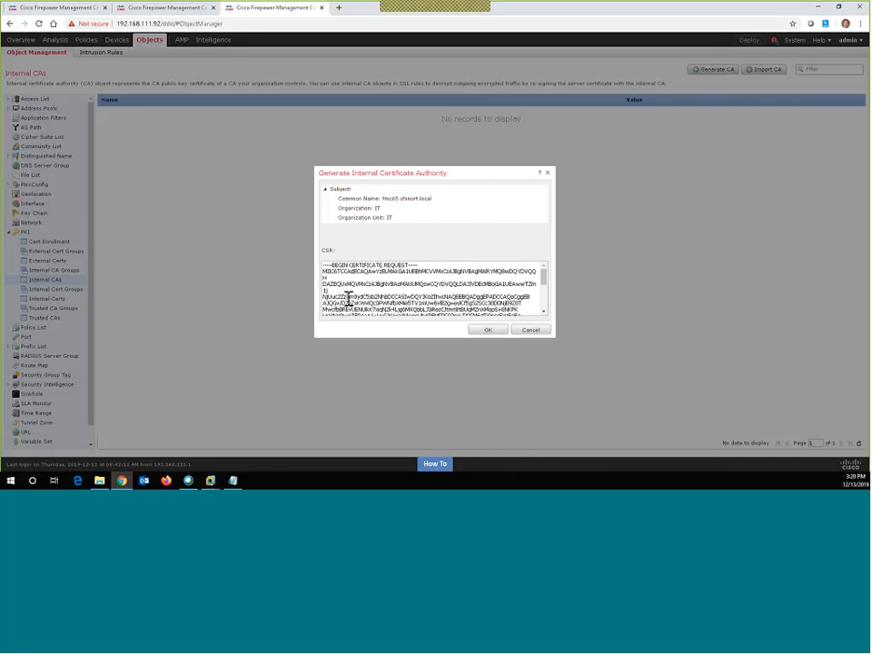
Step: Copy the full CSR text of the internal CA and switch to the Windows Server 2008 DC virtual machine in VMware Workstation
{"action": "key", "text": "ctrl+a"}
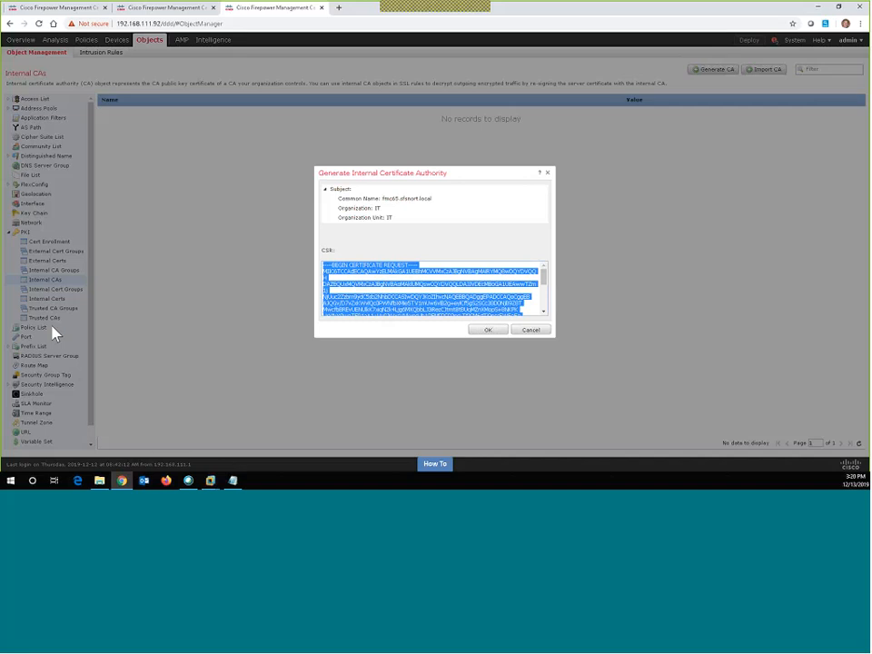
{"action": "key", "text": "alt+Tab"}
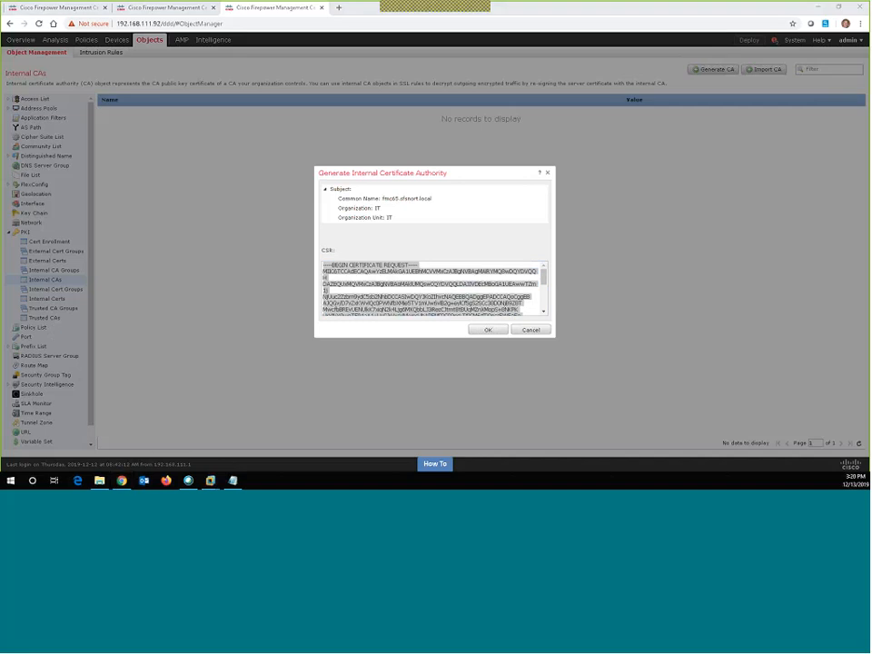
{"action": "key", "text": "alt+Tab"}
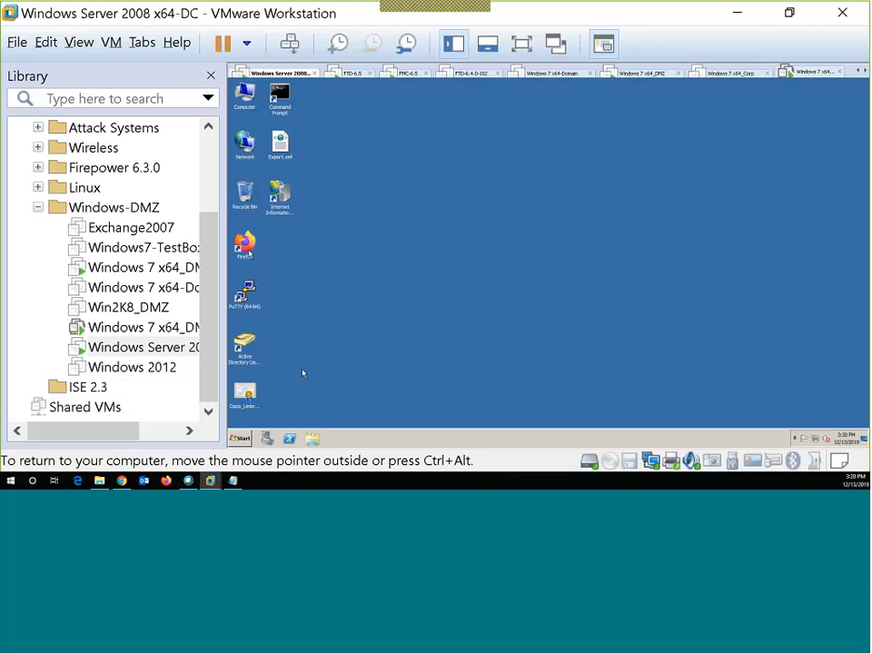
Step: Open the certificate services site at 192.168.10.11/certsrv/ in Firefox on the server and sign in with the saved credentials
{"action": "left_click", "coordinate": [254, 255]}
{"action": "left_click", "coordinate": [418, 291]}
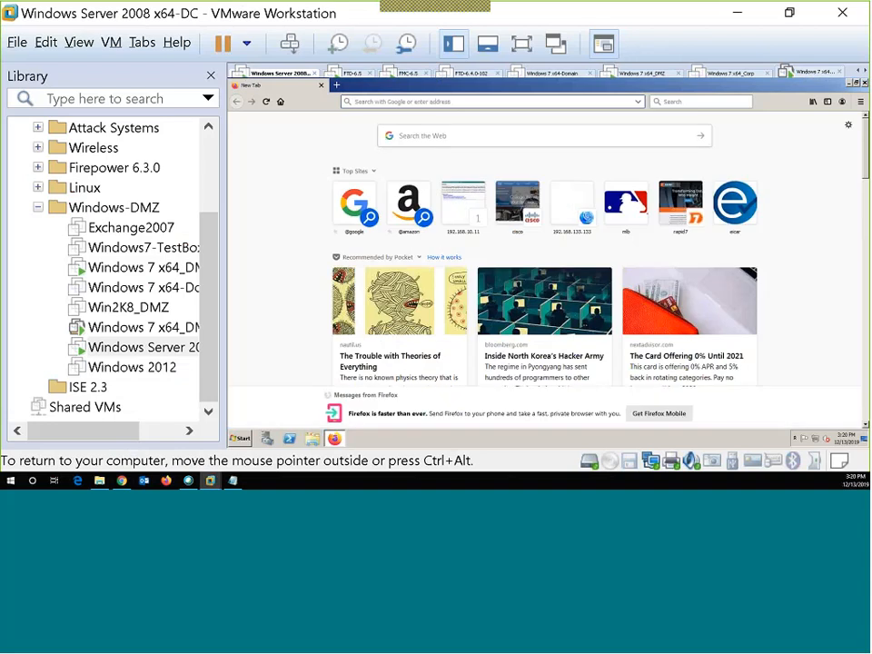
{"action": "type", "text": "h"}
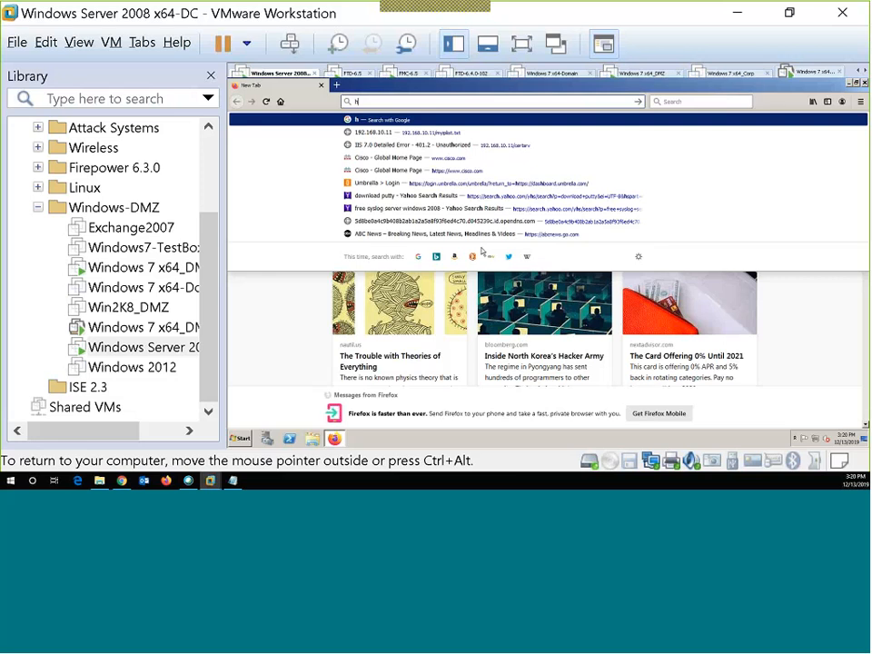
{"action": "key", "text": "BackSpace"}
{"action": "type", "text": "192.168.10.11/"}
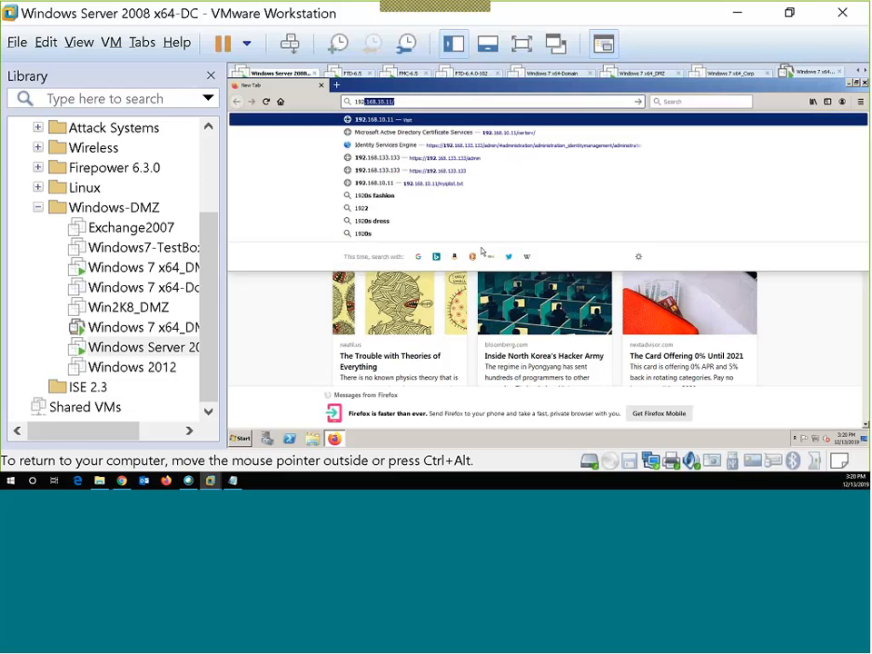
{"action": "key", "text": "Right"}
{"action": "type", "text": "certsrv/"}
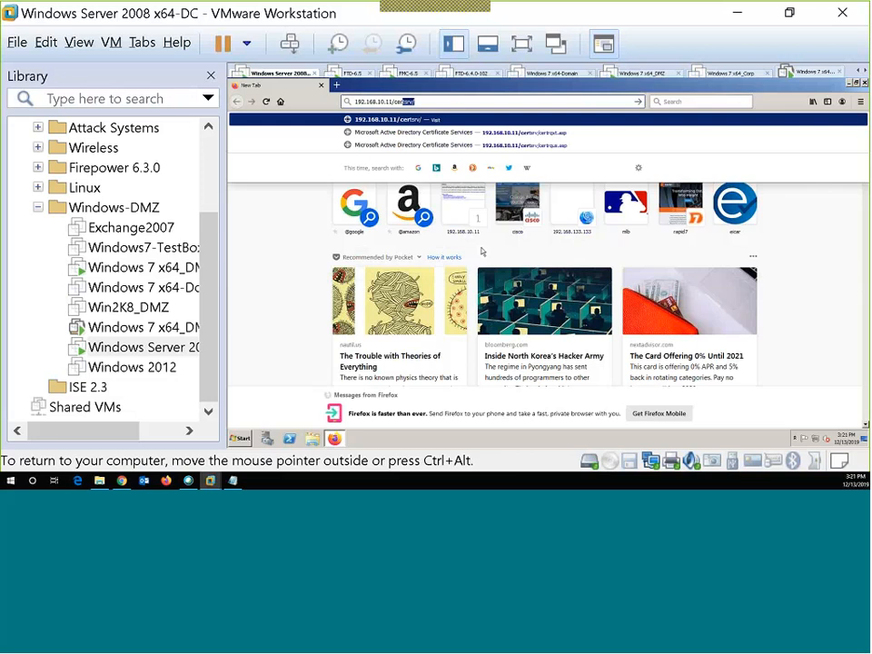
{"action": "key", "text": "Return"}
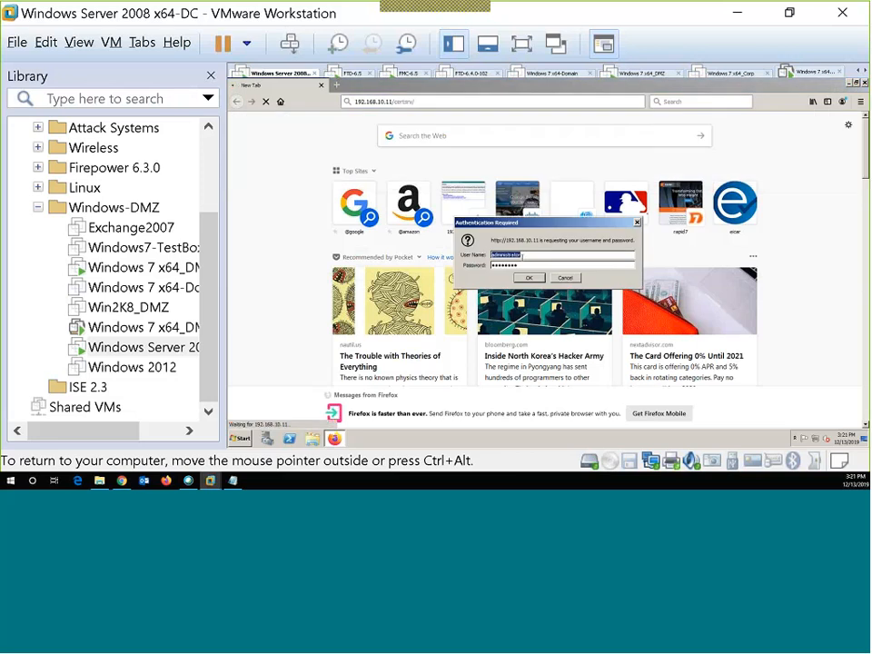
{"action": "left_click", "coordinate": [528, 277]}
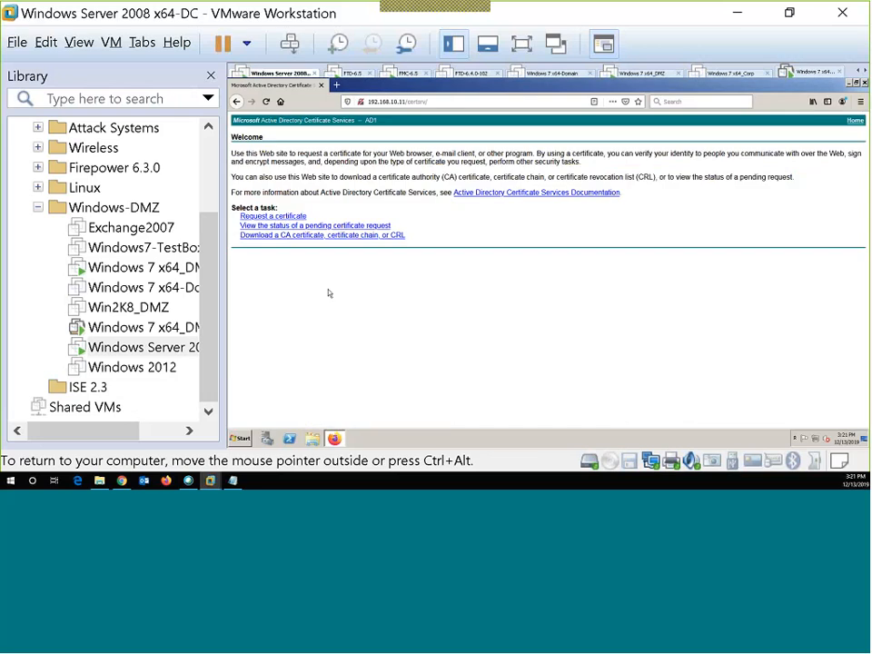
Step: Submit an advanced certificate request with the copied CSR, using the Subordinate Certification Authority template
{"action": "left_click", "coordinate": [285, 217]}
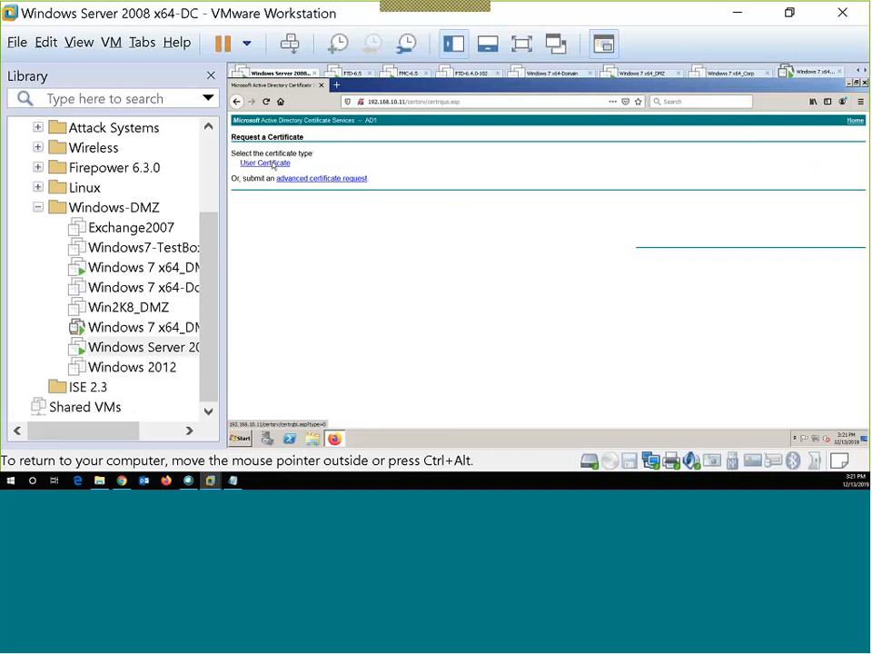
{"action": "left_click", "coordinate": [295, 180]}
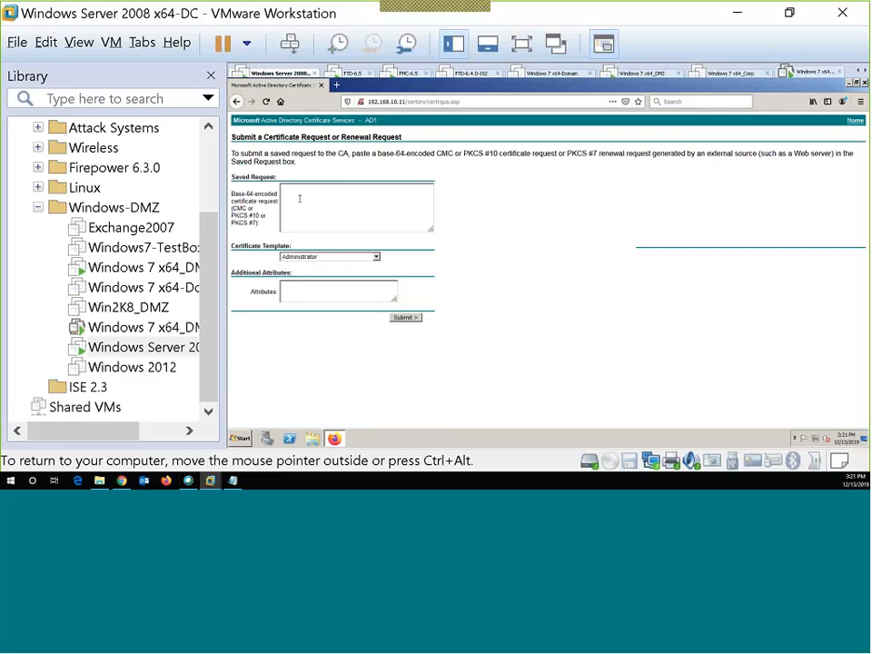
{"action": "left_click", "coordinate": [304, 256]}
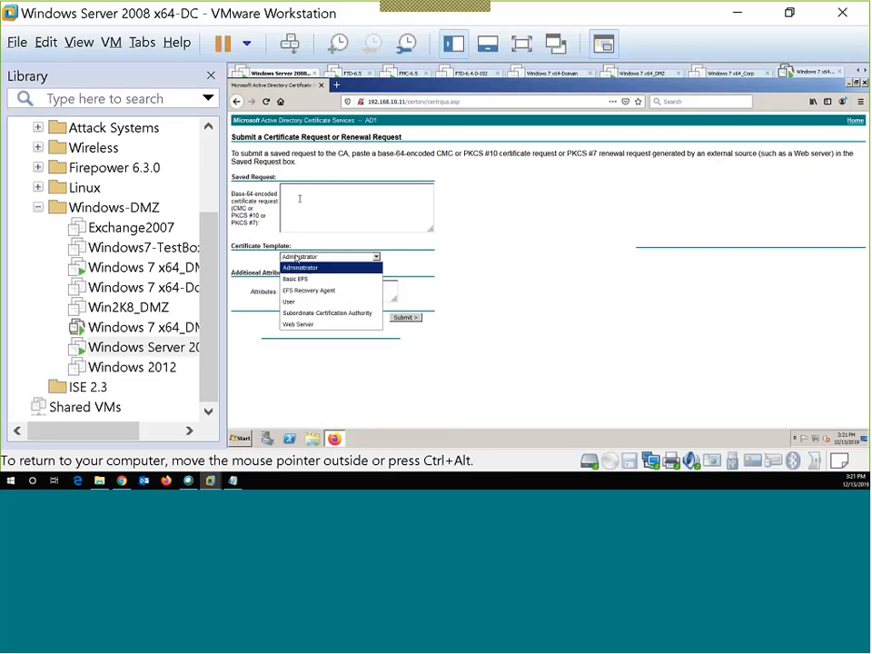
{"action": "left_click", "coordinate": [300, 267]}
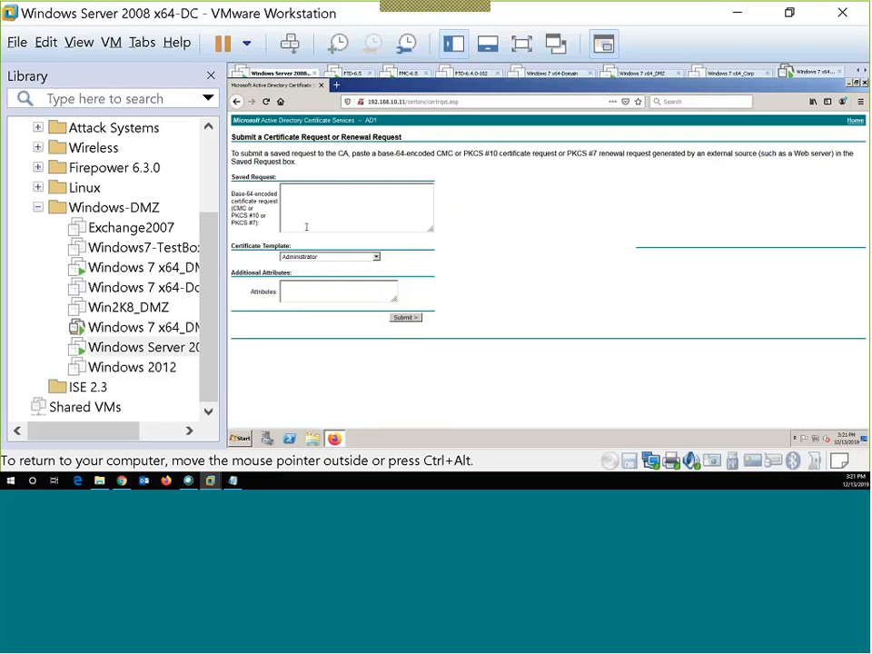
{"action": "left_click", "coordinate": [303, 209]}
{"action": "key", "text": "ctrl+v"}
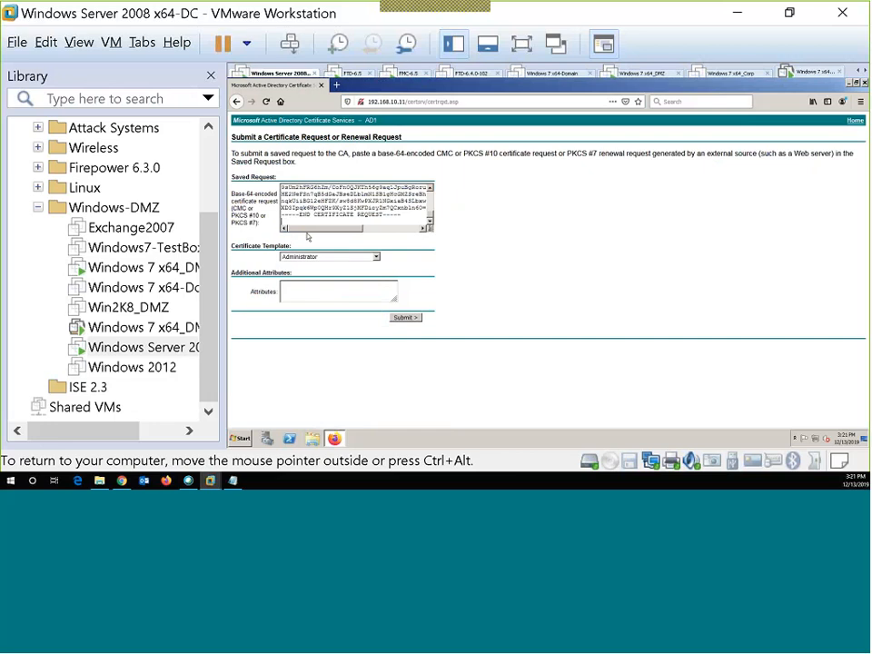
{"action": "left_click", "coordinate": [333, 257]}
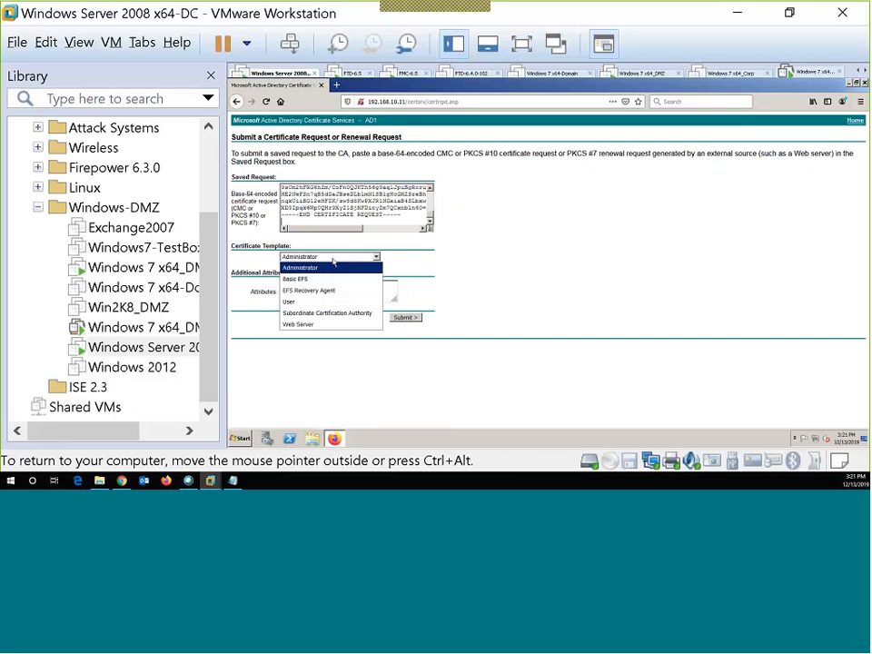
{"action": "left_click", "coordinate": [331, 313]}
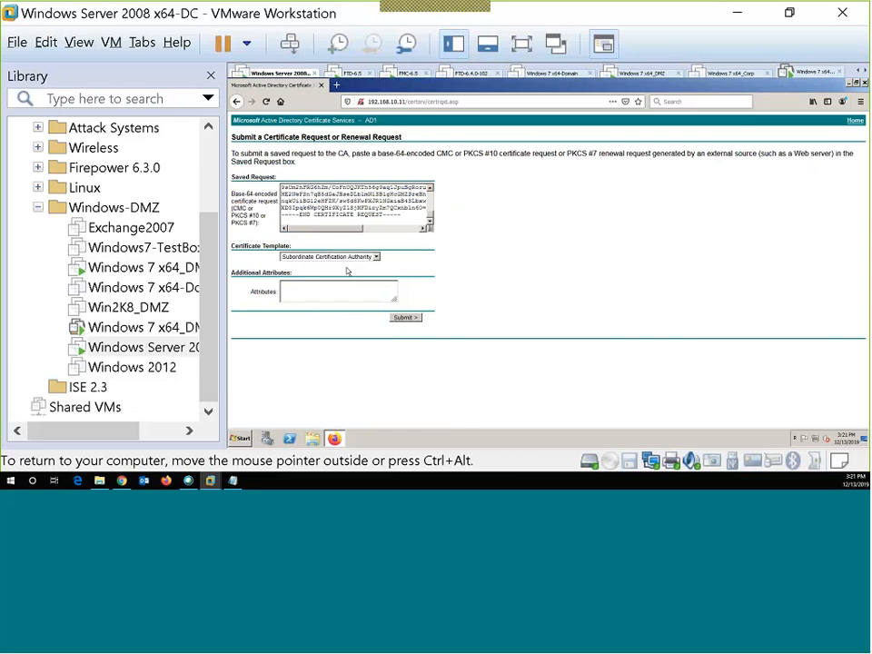
{"action": "left_click", "coordinate": [406, 317]}
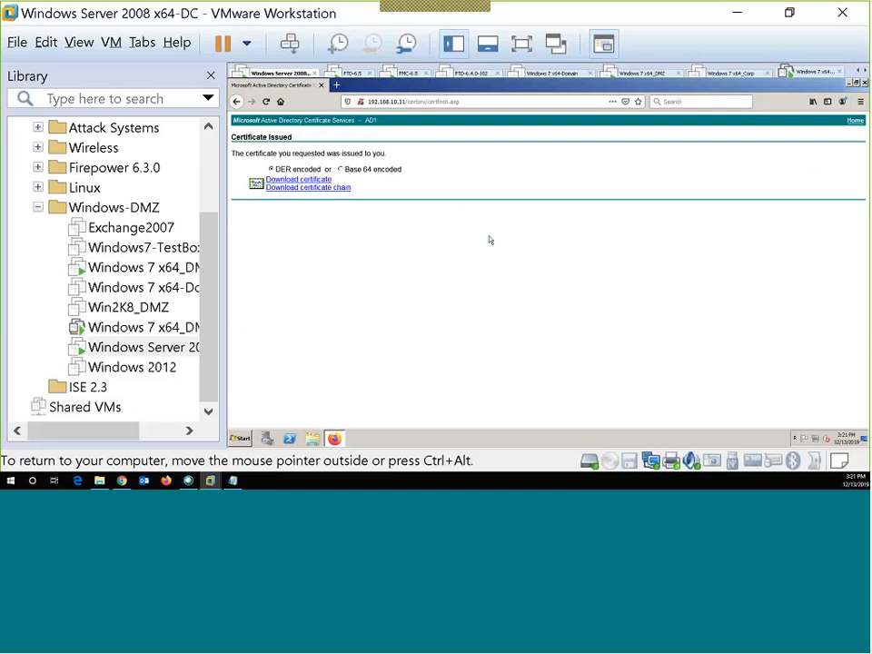
Step: Download the issued certificate in DER encoding, save it as certnew.cer, and show the recent downloads
{"action": "left_click", "coordinate": [324, 181]}
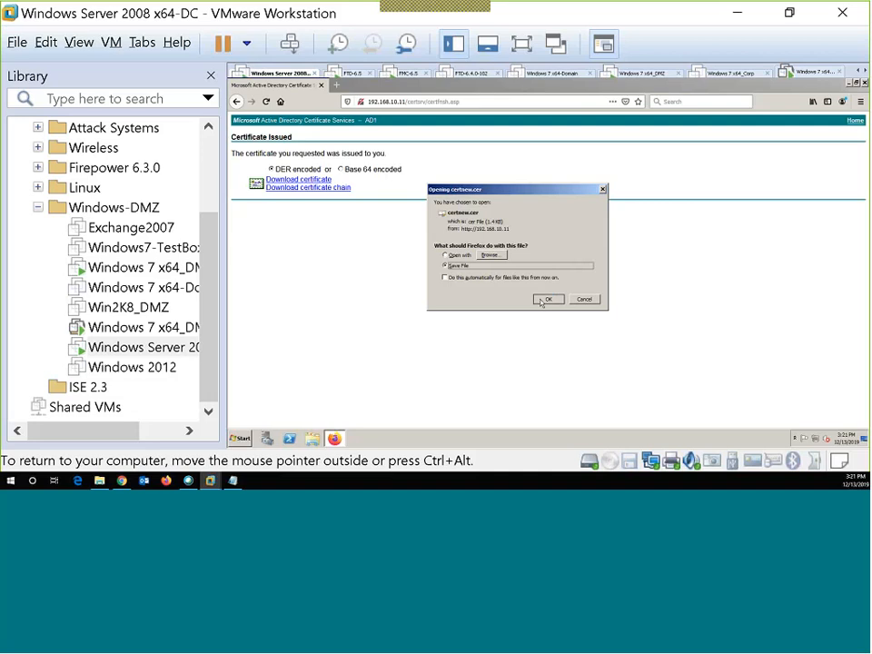
{"action": "key", "text": "Return"}
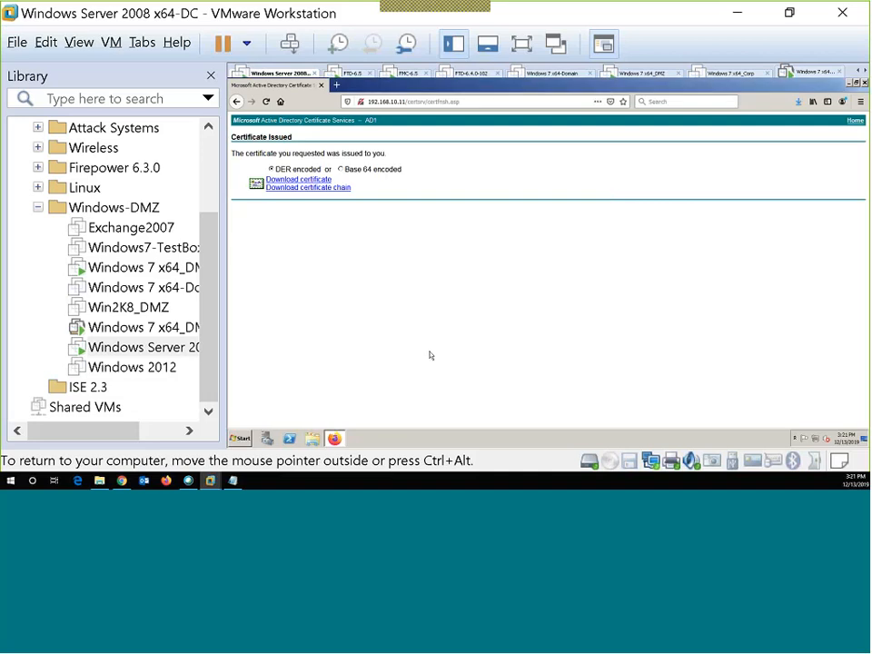
{"action": "left_click", "coordinate": [797, 101]}
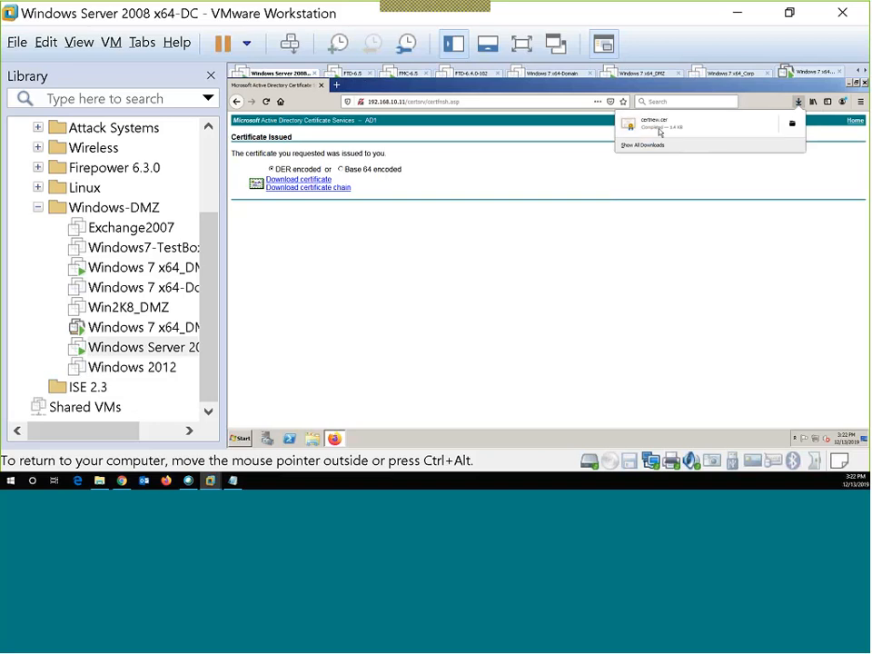
Step: Save the pending CA in Firepower Management Center and transfer certnew.cer from the server's shared Downloads folder to the local desktop
{"action": "key", "text": "ctrl+alt"}
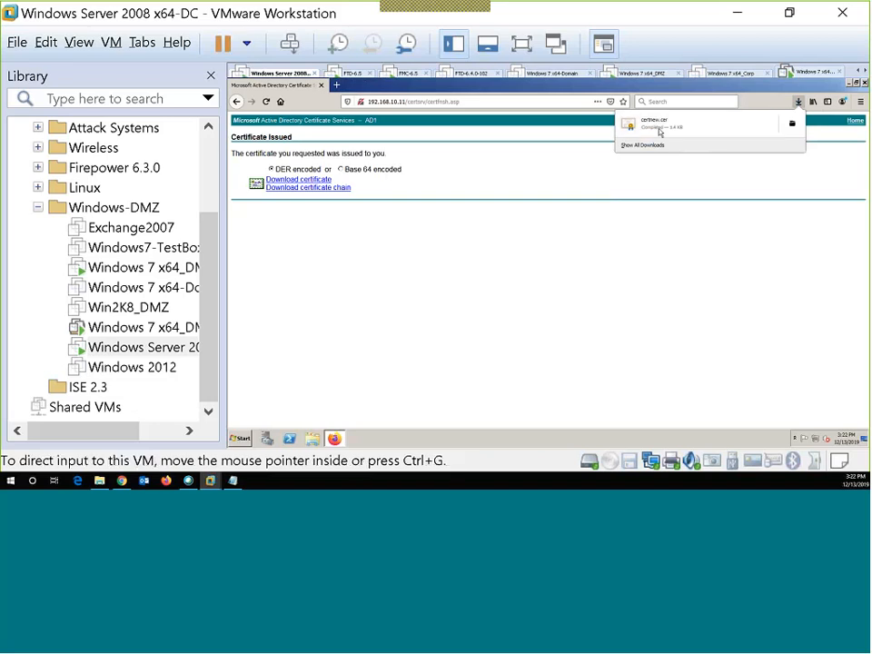
{"action": "left_click", "coordinate": [99, 480]}
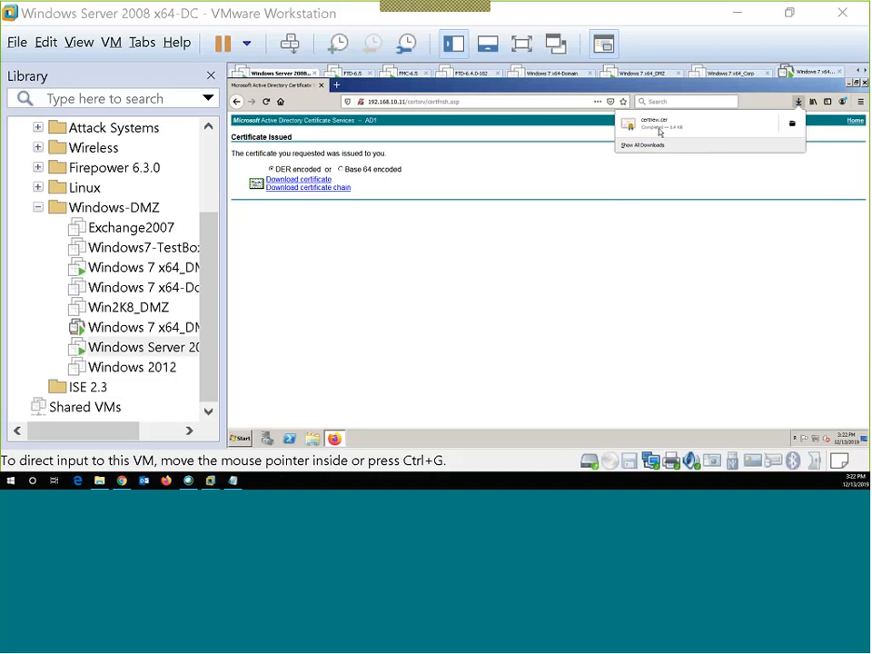
{"action": "left_click", "coordinate": [122, 480]}
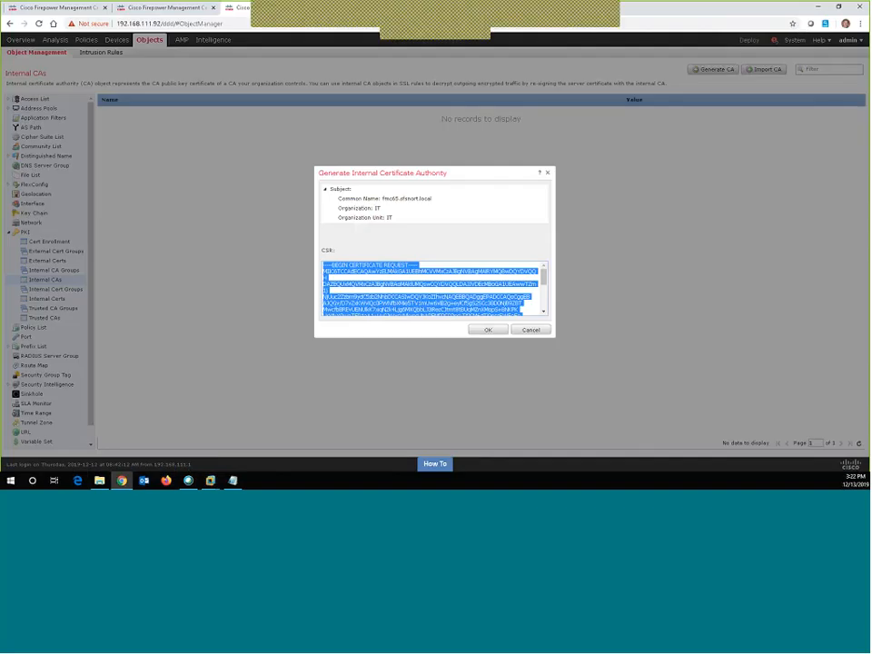
{"action": "left_click", "coordinate": [491, 331]}
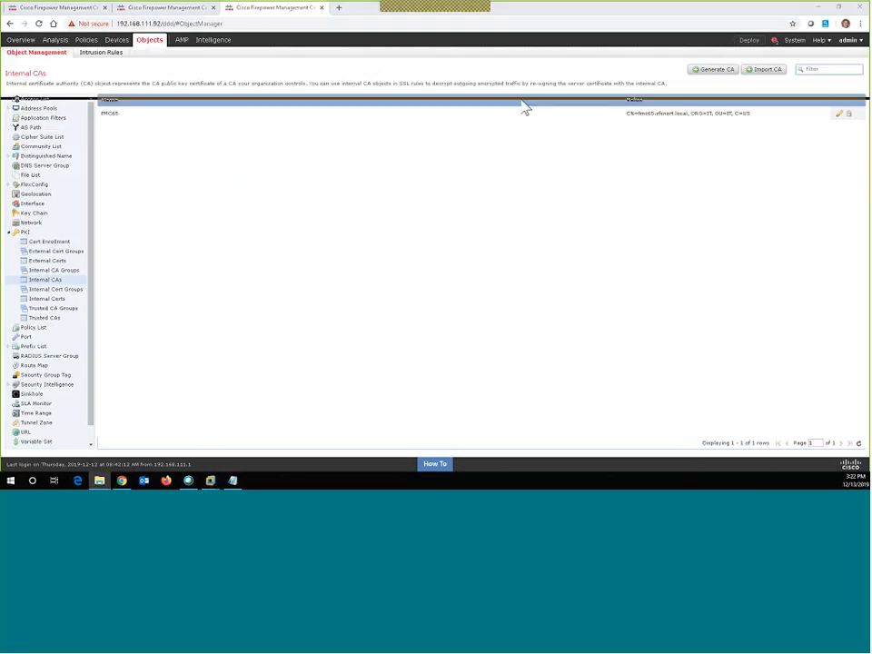
{"action": "left_click_drag", "start_coordinate": [616, 77], "coordinate": [821, 97]}
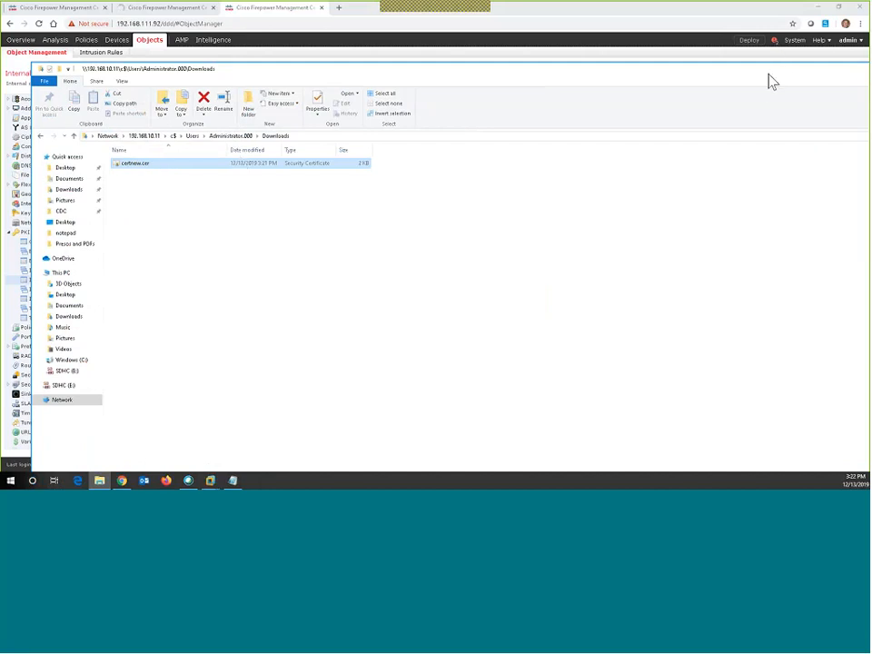
{"action": "left_click_drag", "start_coordinate": [768, 73], "coordinate": [486, 488]}
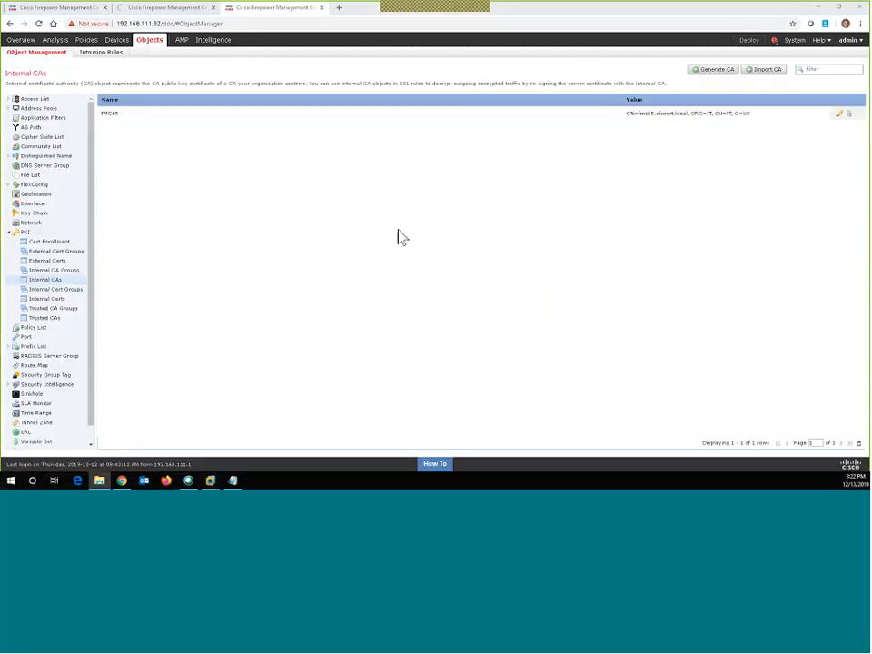
Step: Install certnew.cer from the desktop as the certificate of internal CA FMC65 and save the object
{"action": "left_click", "coordinate": [840, 116]}
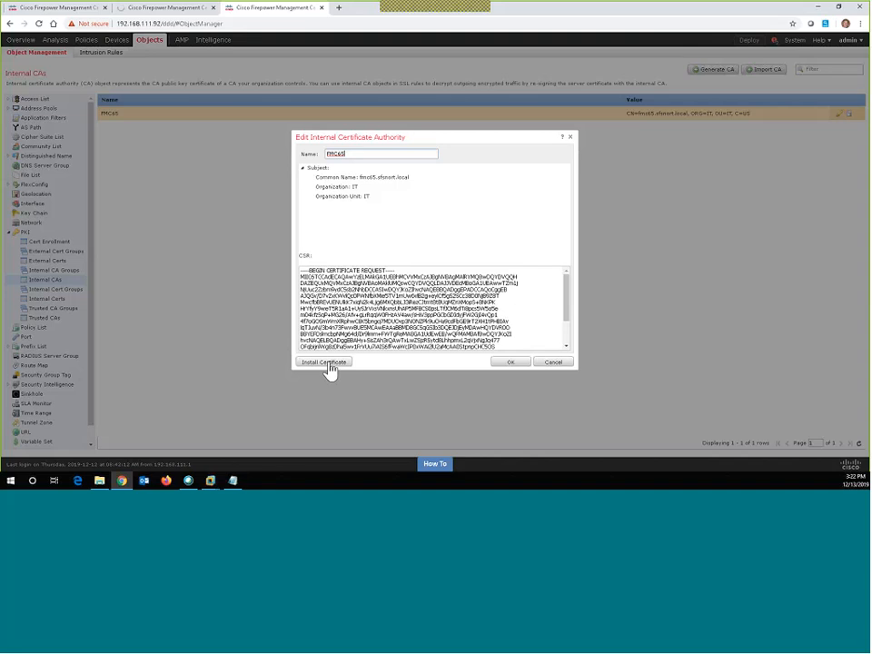
{"action": "left_click", "coordinate": [329, 363]}
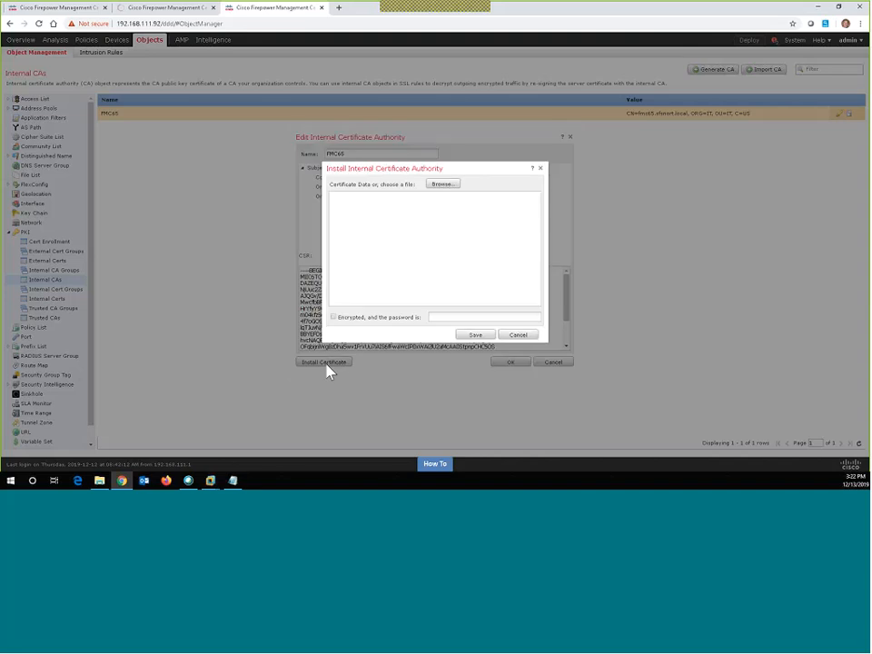
{"action": "left_click", "coordinate": [440, 185]}
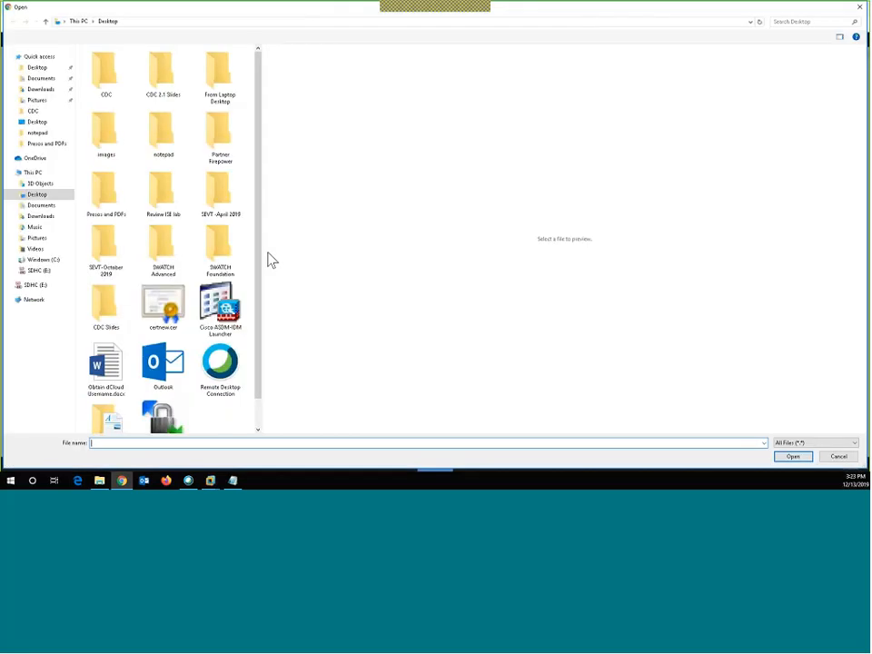
{"action": "left_click", "coordinate": [162, 313]}
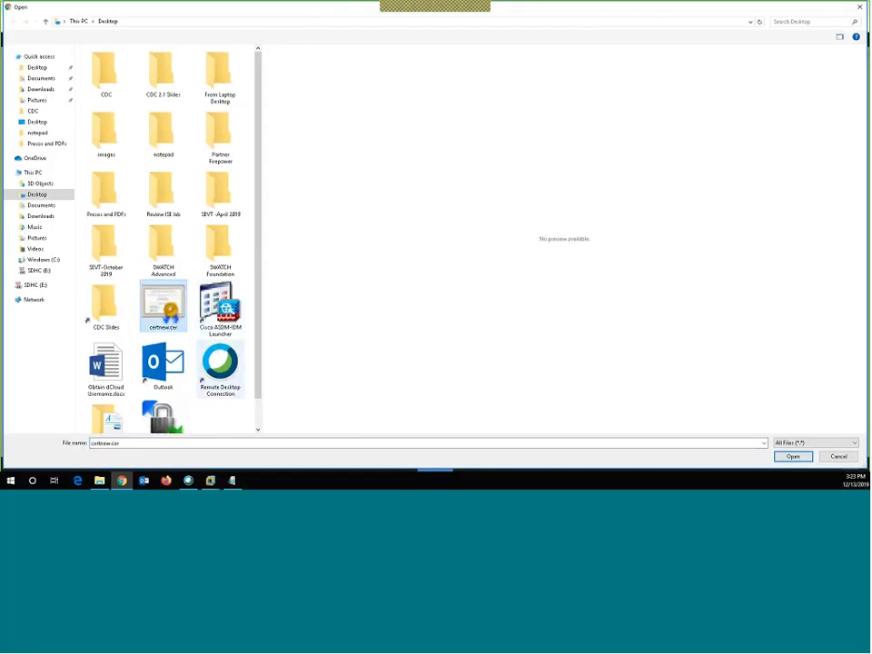
{"action": "left_click", "coordinate": [798, 456]}
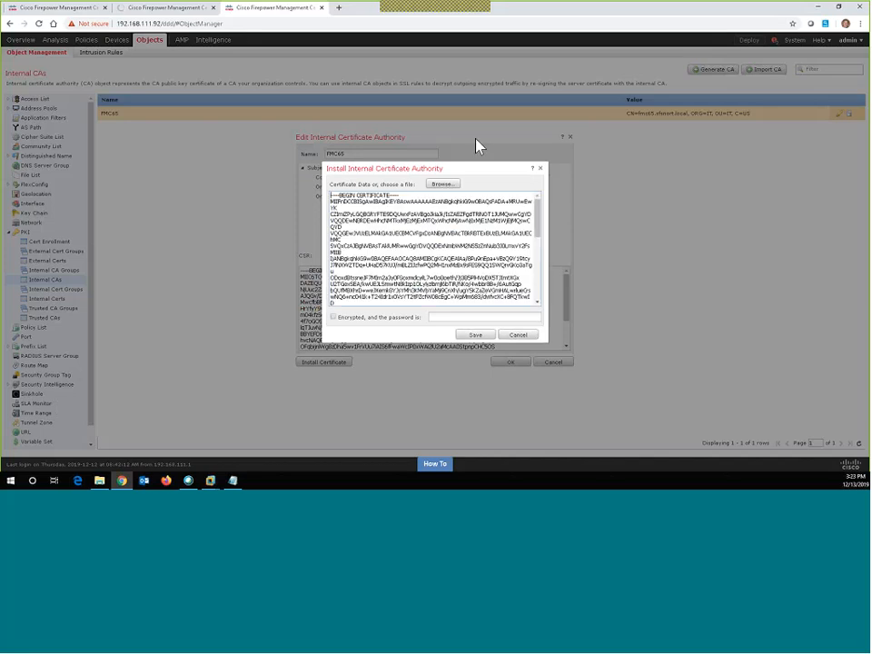
{"action": "left_click", "coordinate": [475, 336]}
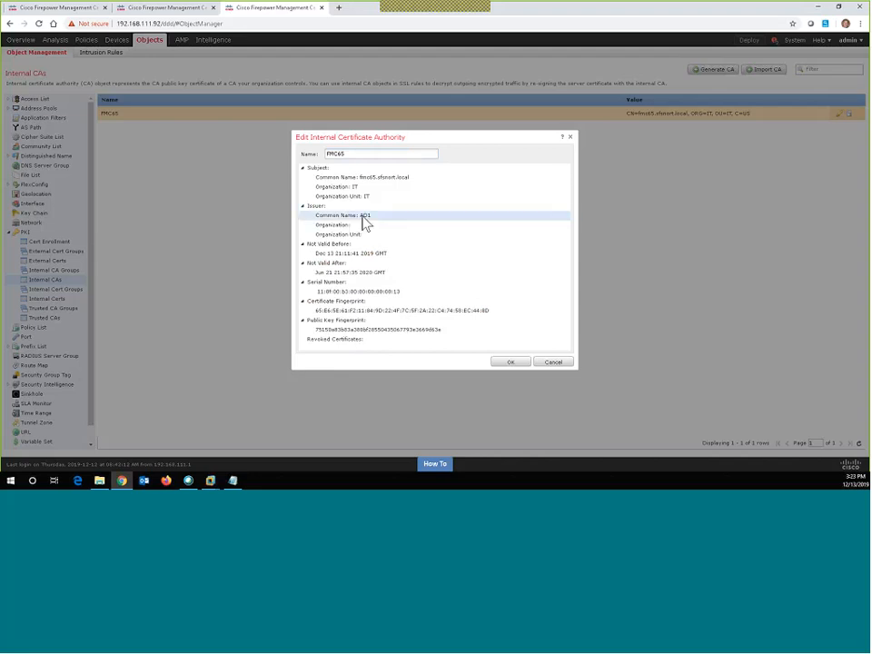
{"action": "left_click", "coordinate": [510, 363]}
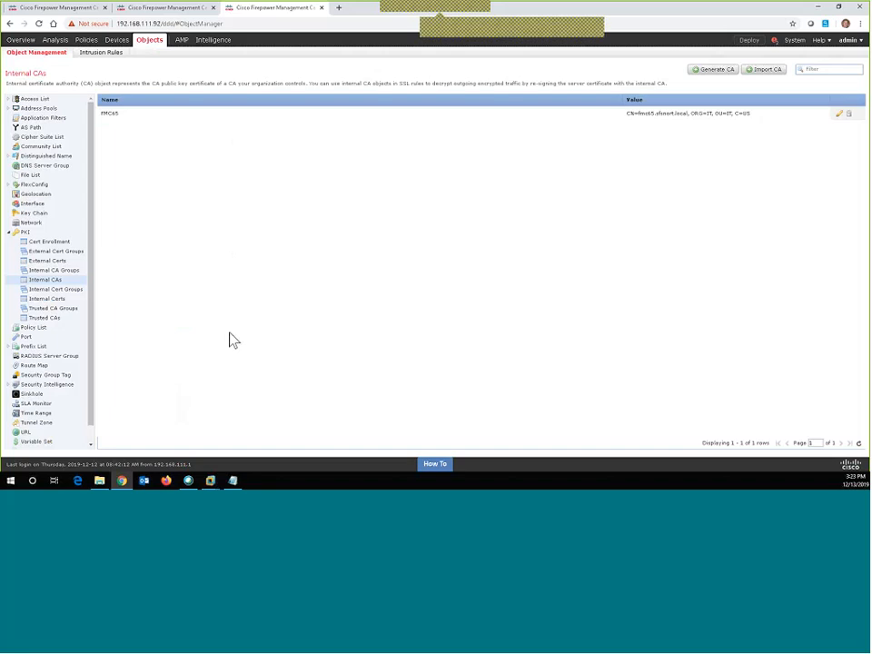
Step: Create a new SSL policy named Firepower_Hour_SSL_Policy with the default action Do not decrypt
{"action": "left_click", "coordinate": [96, 45]}
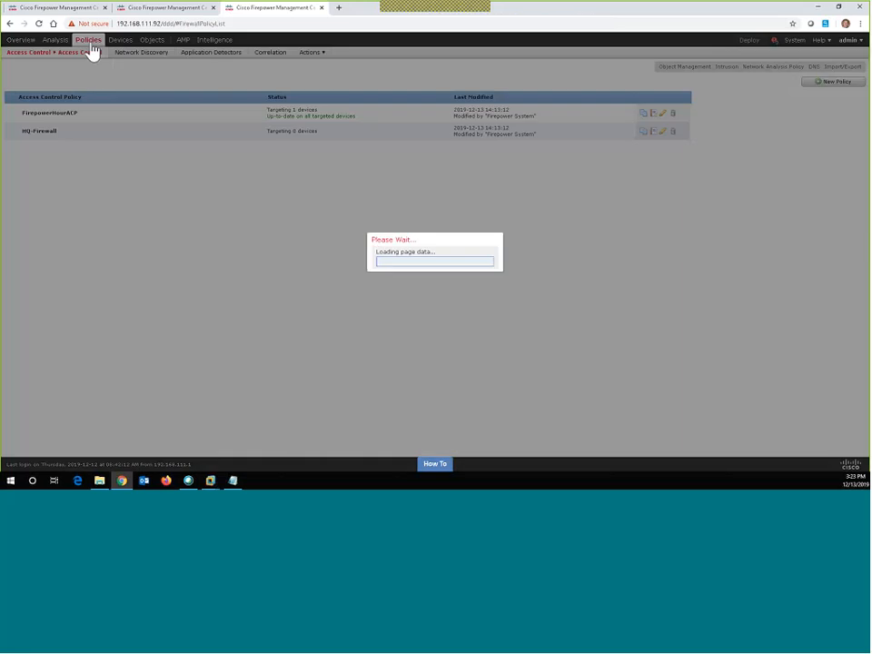
{"action": "mouse_move", "coordinate": [30, 53]}
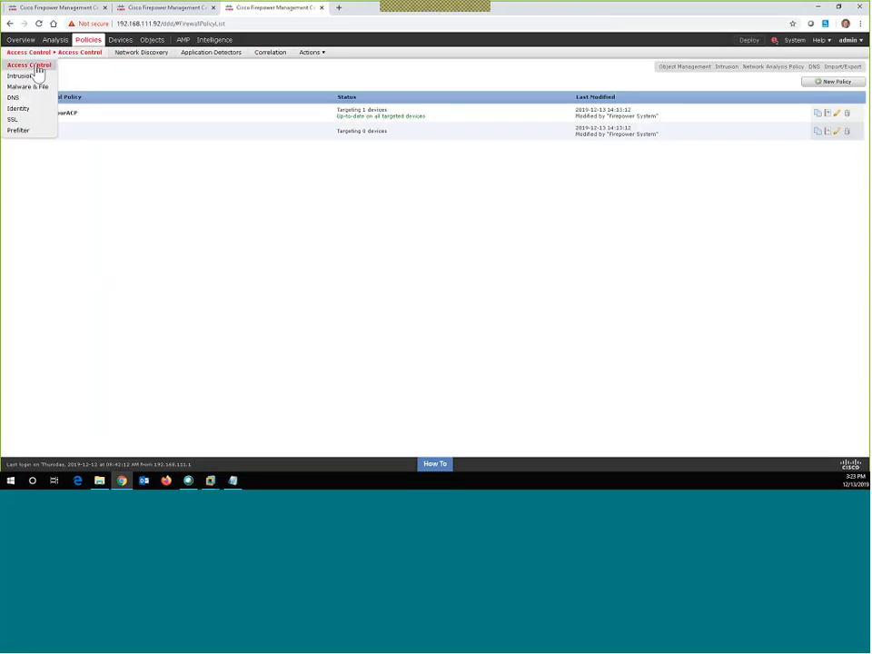
{"action": "left_click", "coordinate": [17, 121]}
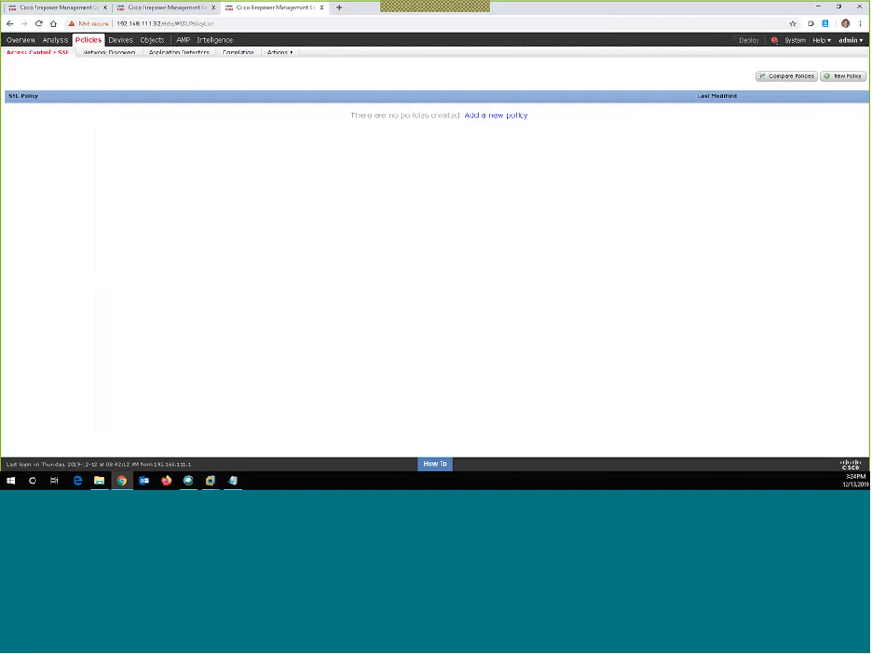
{"action": "left_click", "coordinate": [845, 77]}
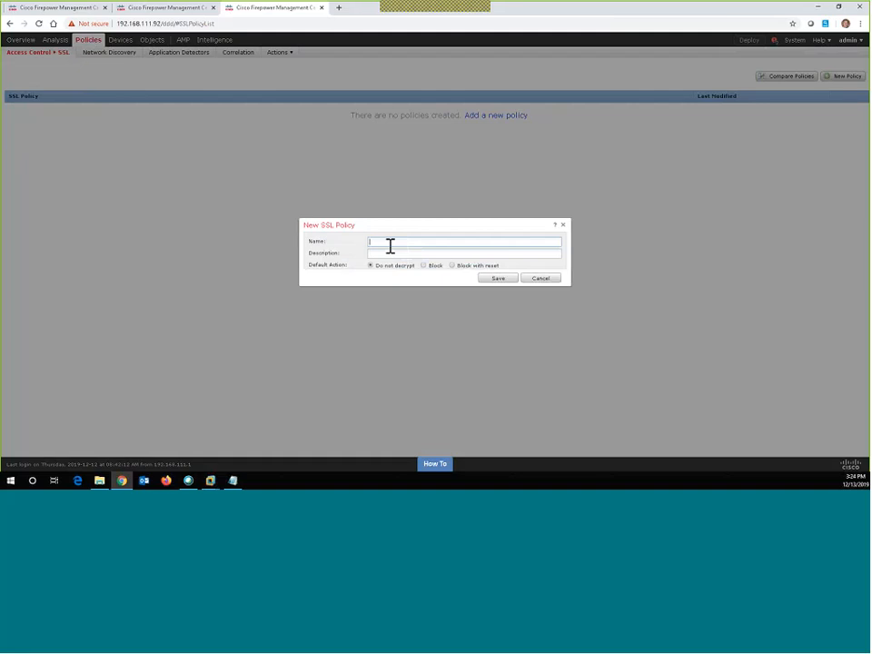
{"action": "type", "text": "Firepower_Hour_SSL_Policy"}
{"action": "left_click", "coordinate": [497, 277]}
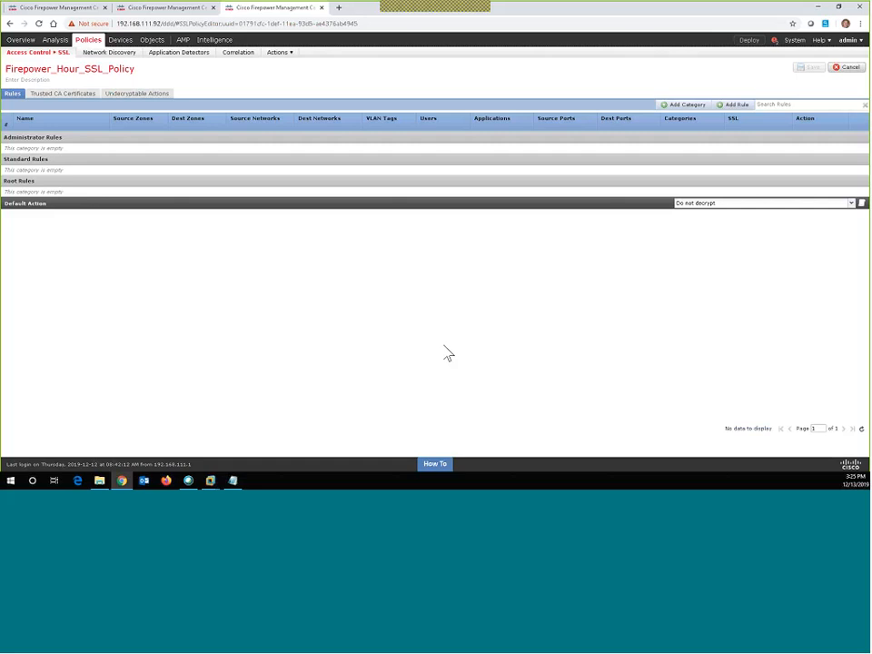
Step: Start a new rule in the SSL policy named Block_Websites with the action Block with reset
{"action": "left_click", "coordinate": [740, 105]}
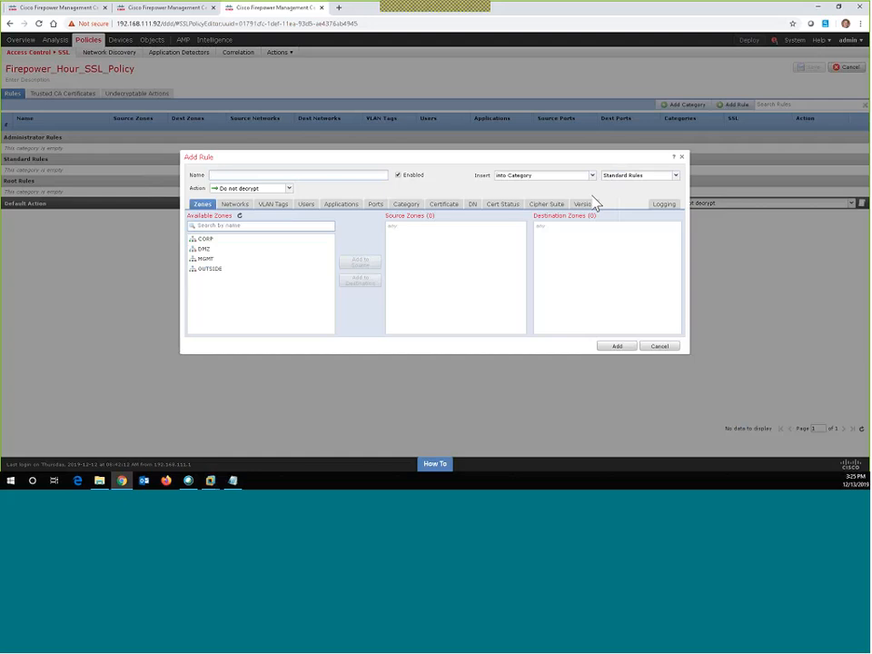
{"action": "left_click", "coordinate": [288, 193]}
{"action": "left_click", "coordinate": [252, 238]}
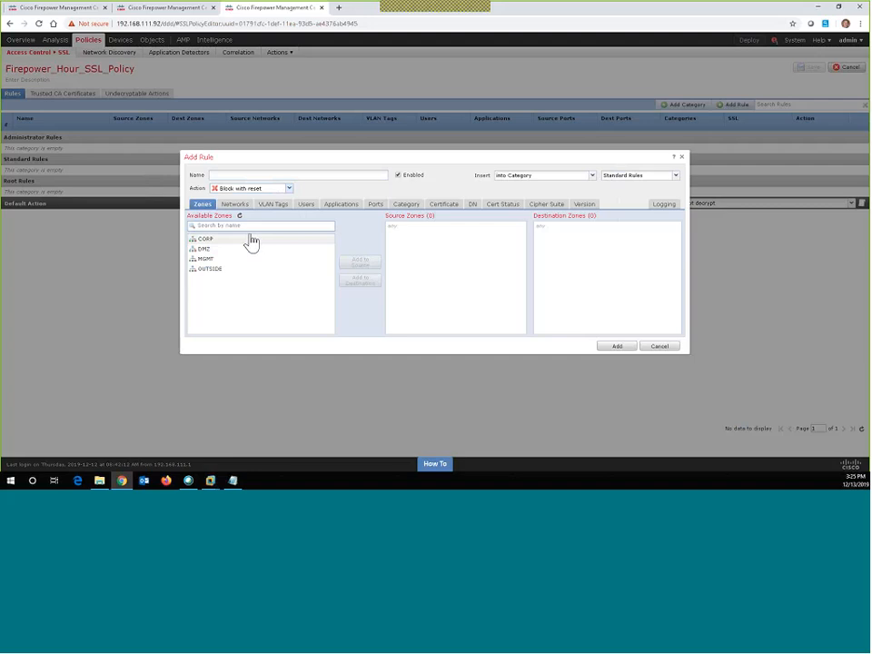
{"action": "left_click", "coordinate": [262, 175]}
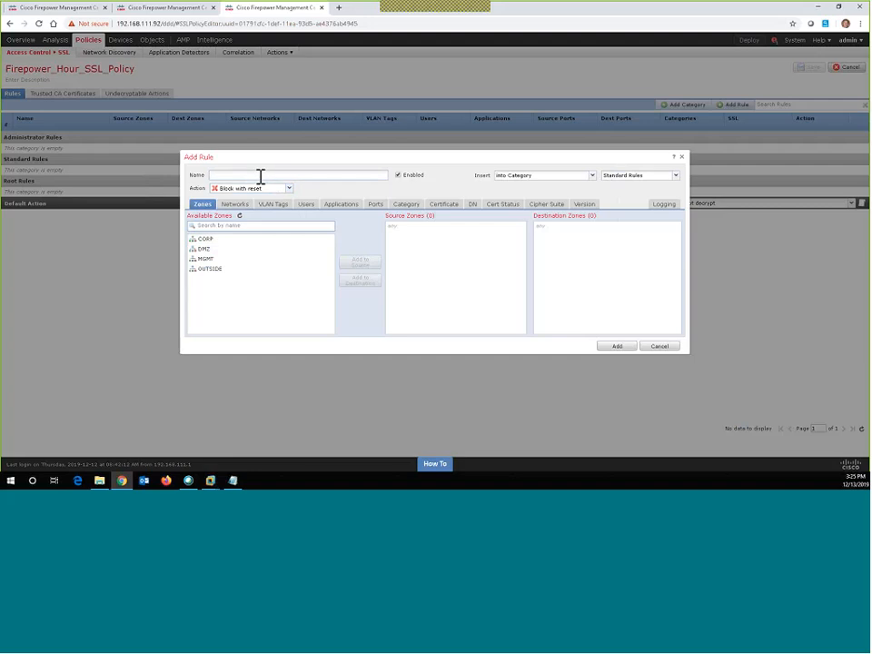
{"action": "type", "text": "Block_Websites"}
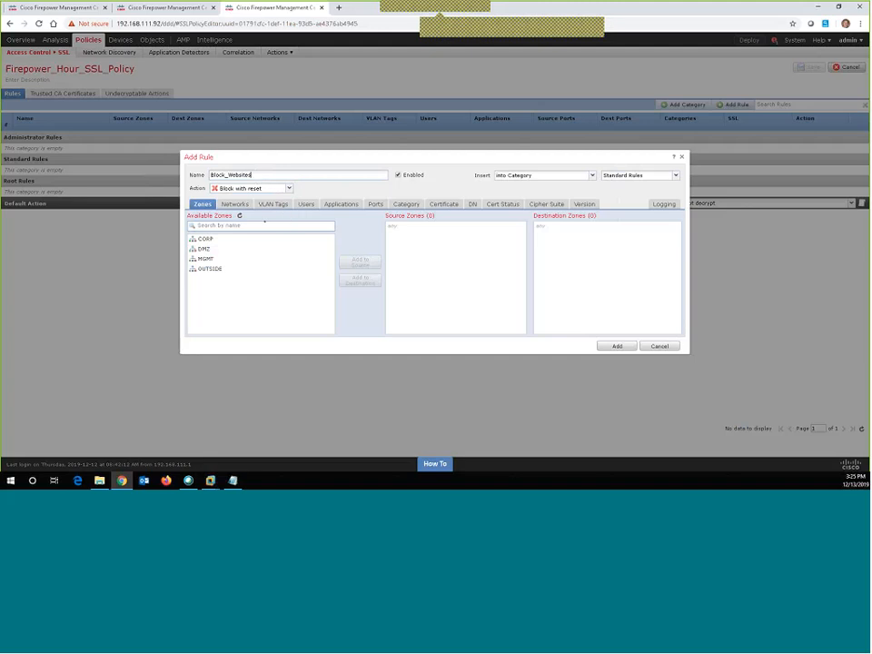
Step: Add the Social Networking category with any reputation to the Block_Websites rule
{"action": "left_click", "coordinate": [236, 204]}
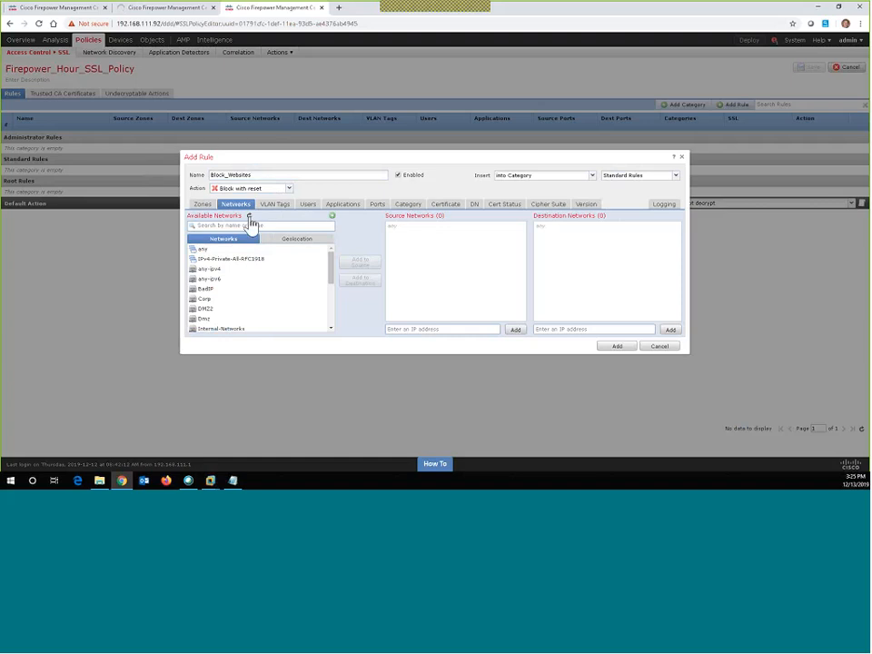
{"action": "left_click", "coordinate": [308, 205]}
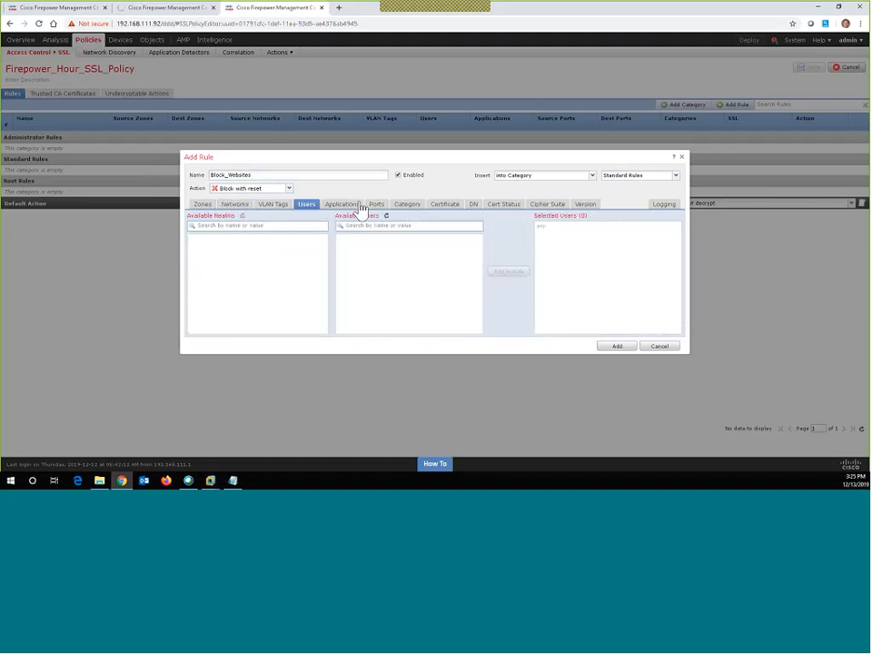
{"action": "left_click", "coordinate": [407, 205]}
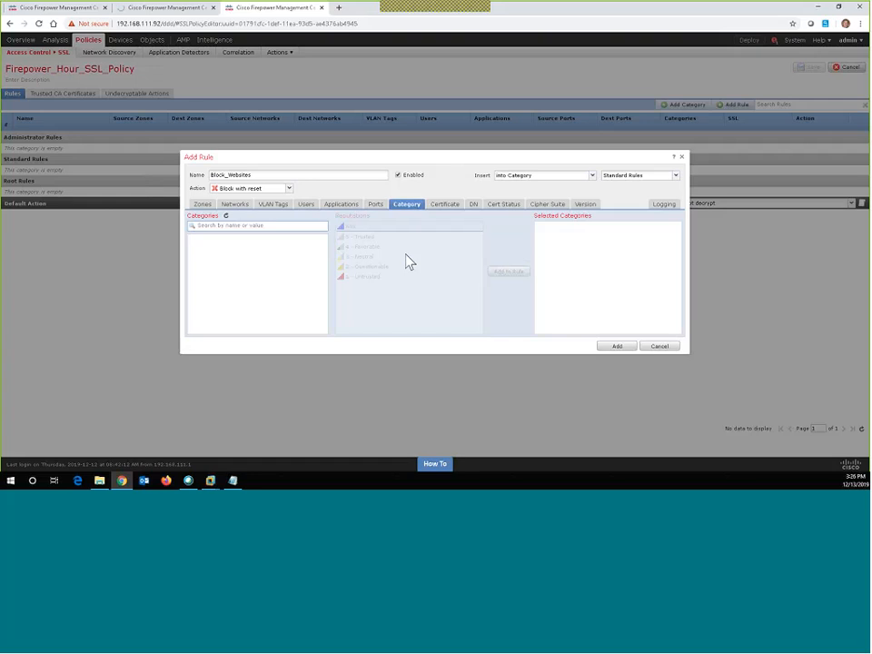
{"action": "left_click", "coordinate": [236, 226]}
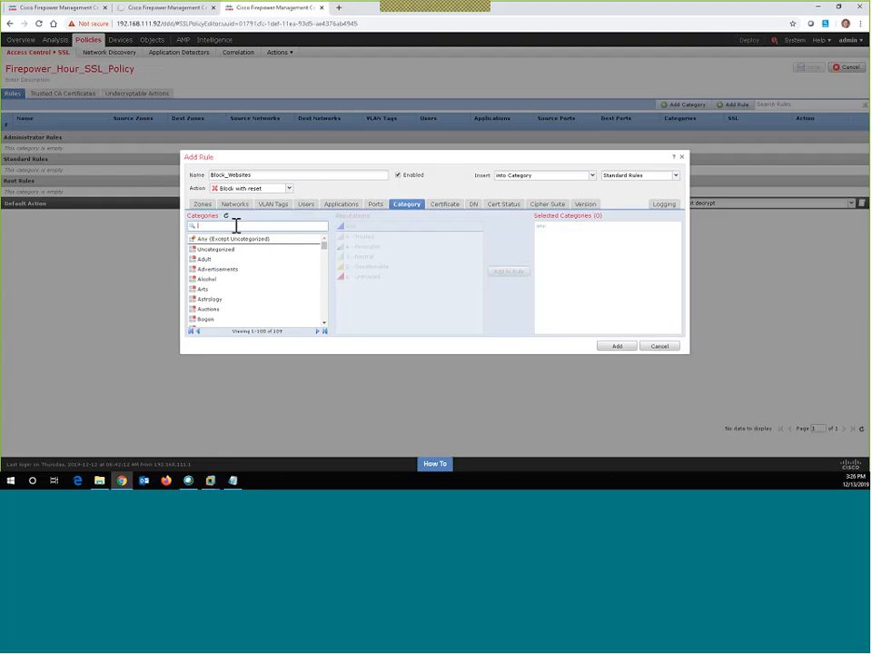
{"action": "type", "text": "social"}
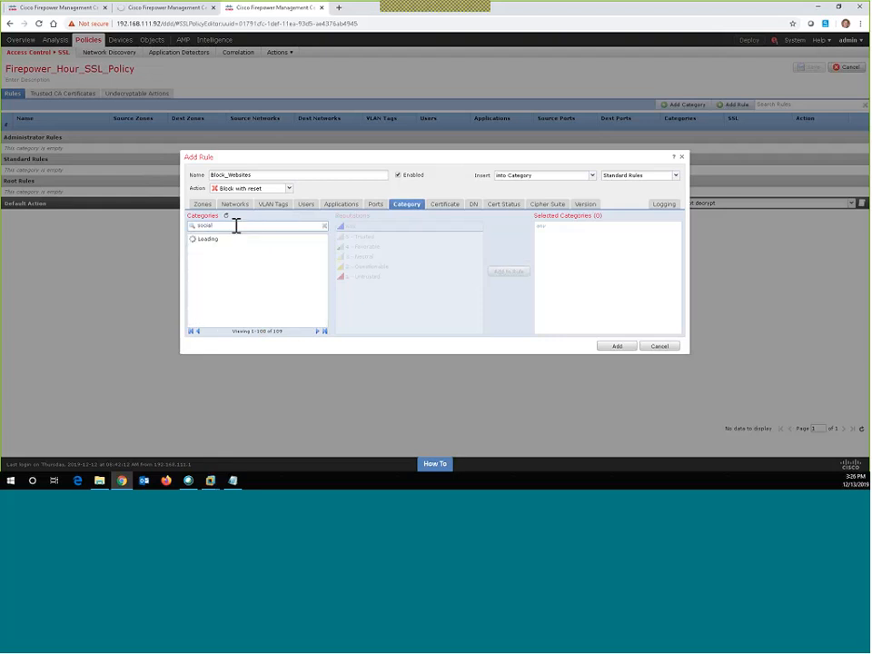
{"action": "left_click", "coordinate": [227, 250]}
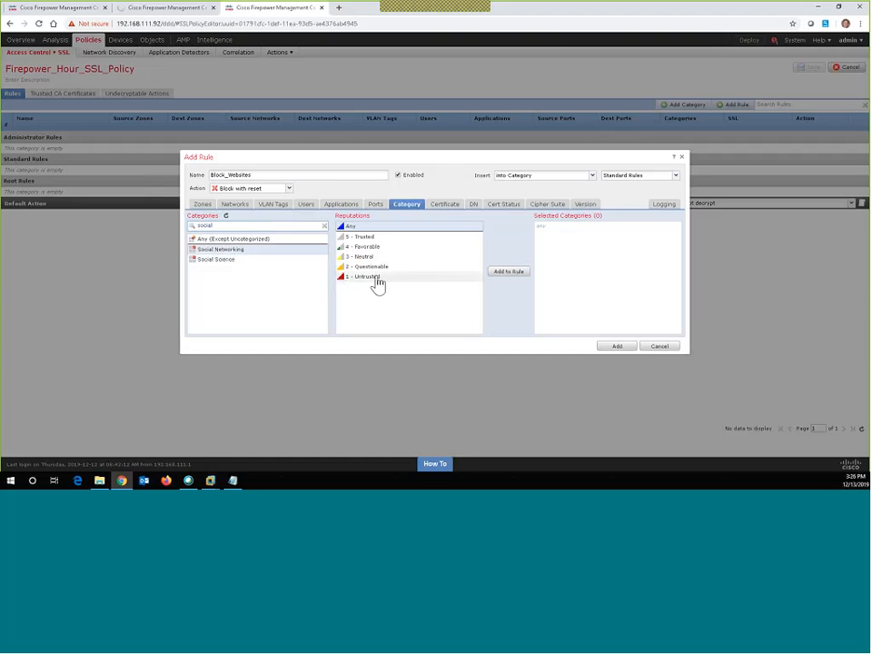
{"action": "left_click", "coordinate": [504, 271]}
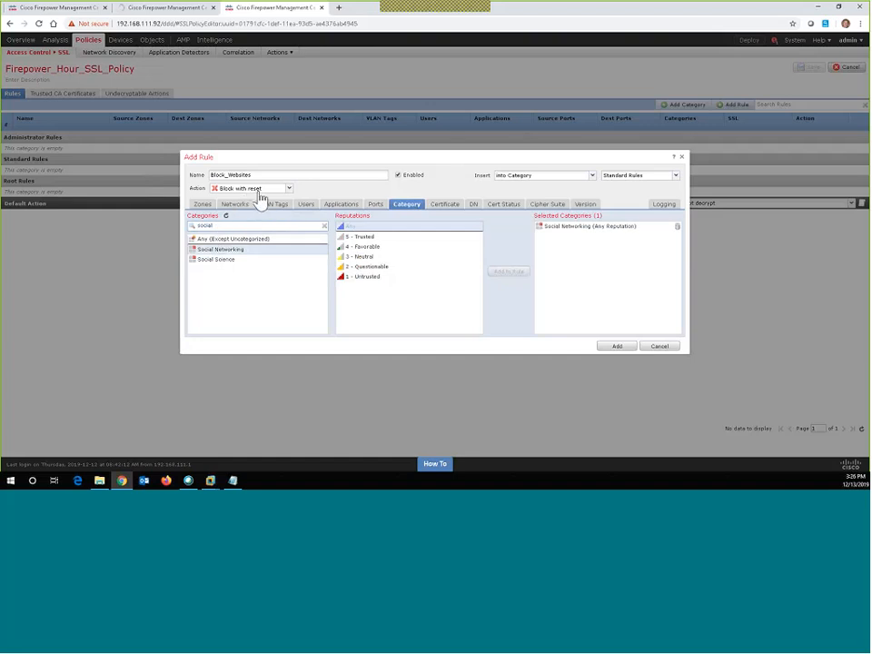
Step: Enable logging at end of connection for Block_Websites and add the rule to the policy
{"action": "left_click", "coordinate": [662, 205]}
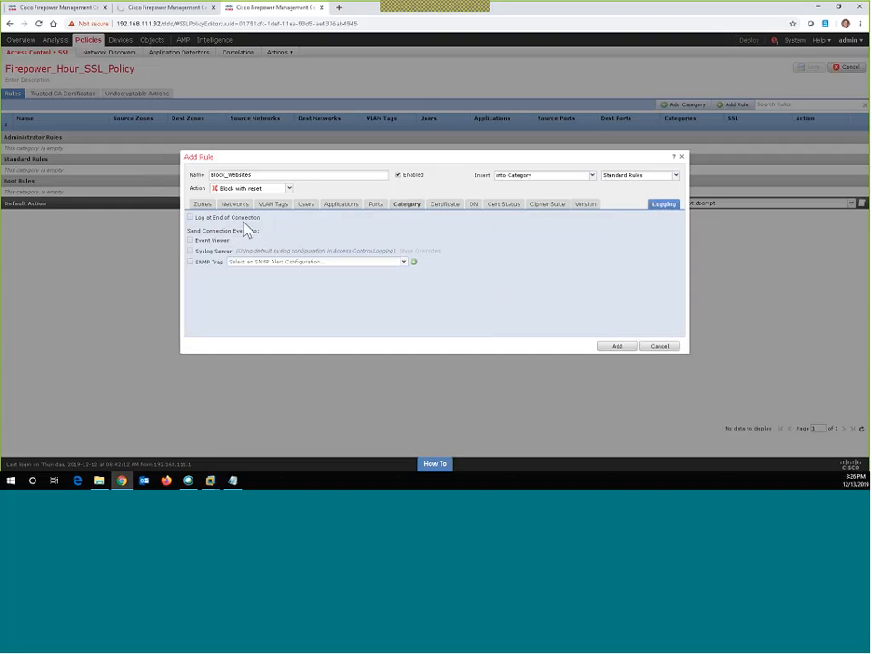
{"action": "left_click_drag", "start_coordinate": [244, 221], "coordinate": [241, 222]}
{"action": "left_click", "coordinate": [191, 218]}
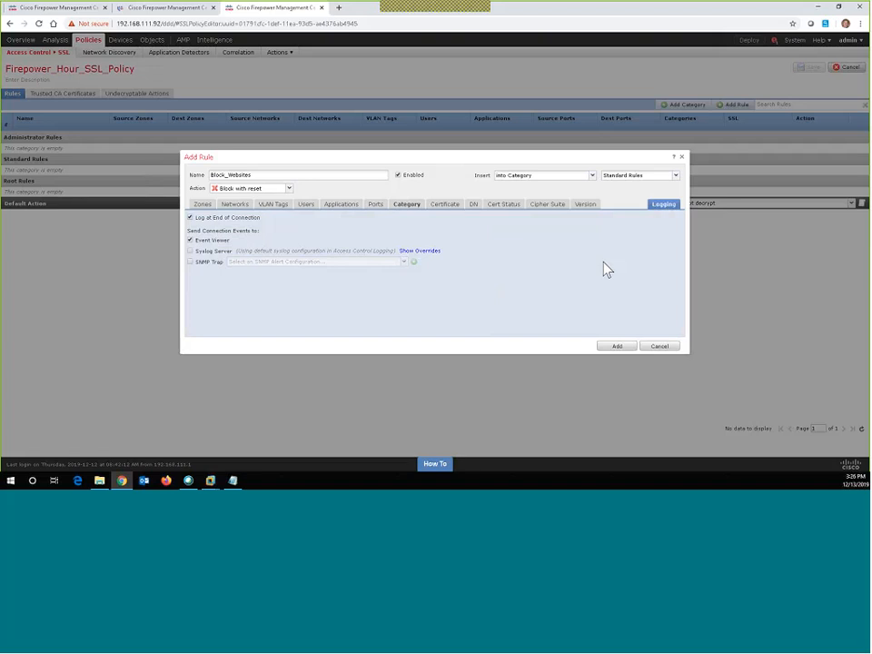
{"action": "left_click", "coordinate": [616, 347]}
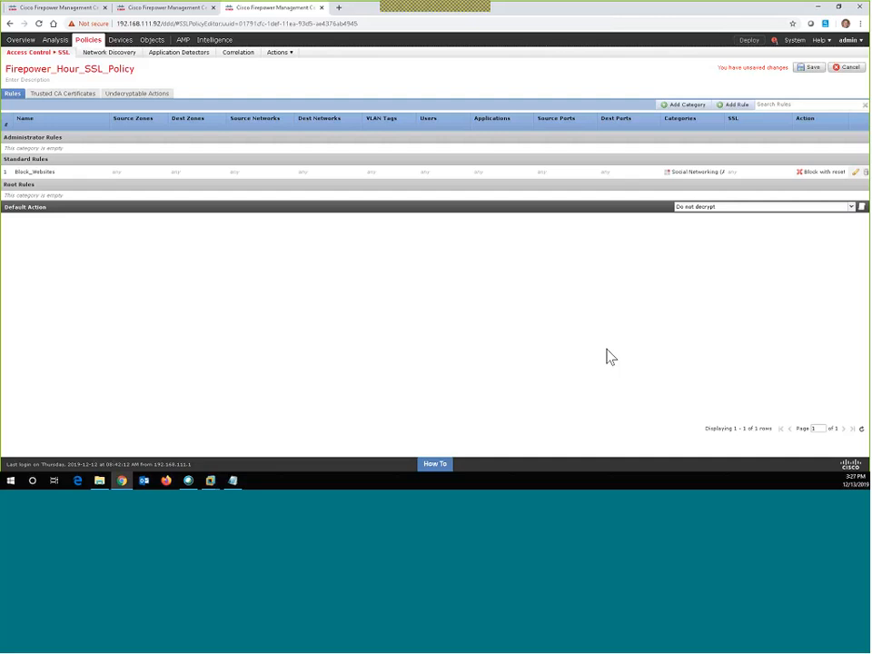
Step: Start a second SSL rule named Inspect_Sports with the action Decrypt - Resign using the FMC65 CA
{"action": "left_click", "coordinate": [736, 106]}
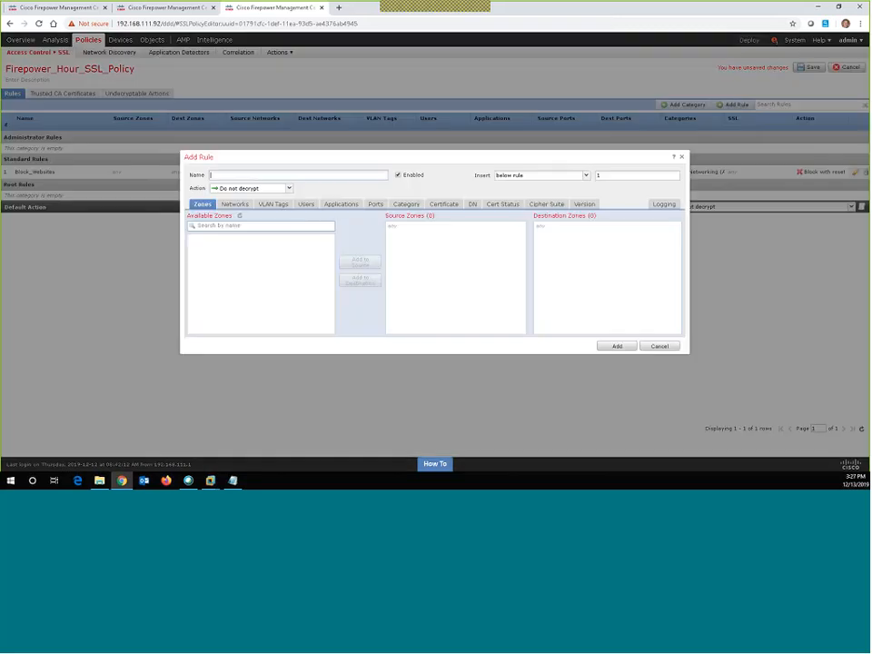
{"action": "left_click", "coordinate": [291, 191]}
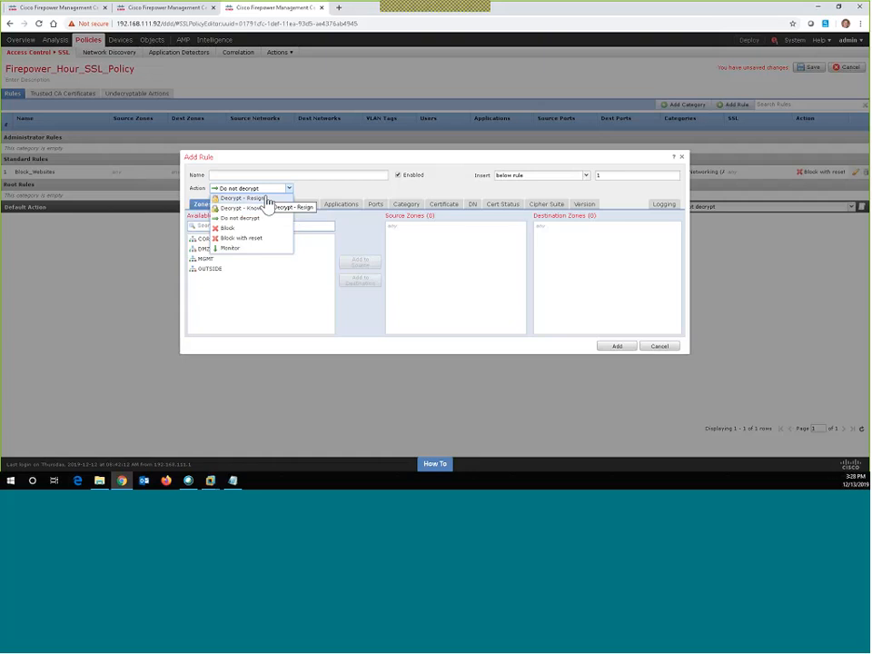
{"action": "left_click", "coordinate": [267, 198]}
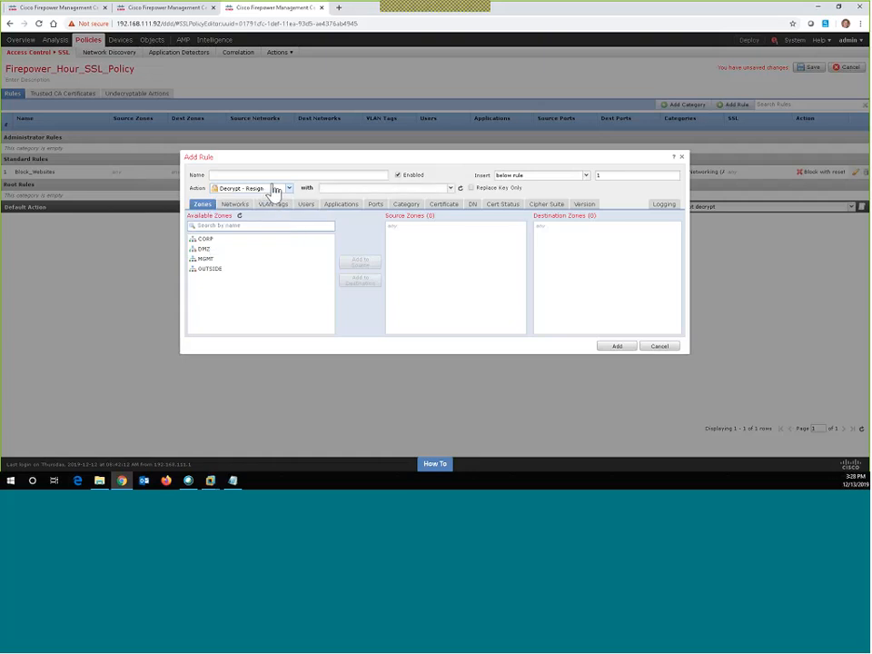
{"action": "left_click", "coordinate": [449, 188]}
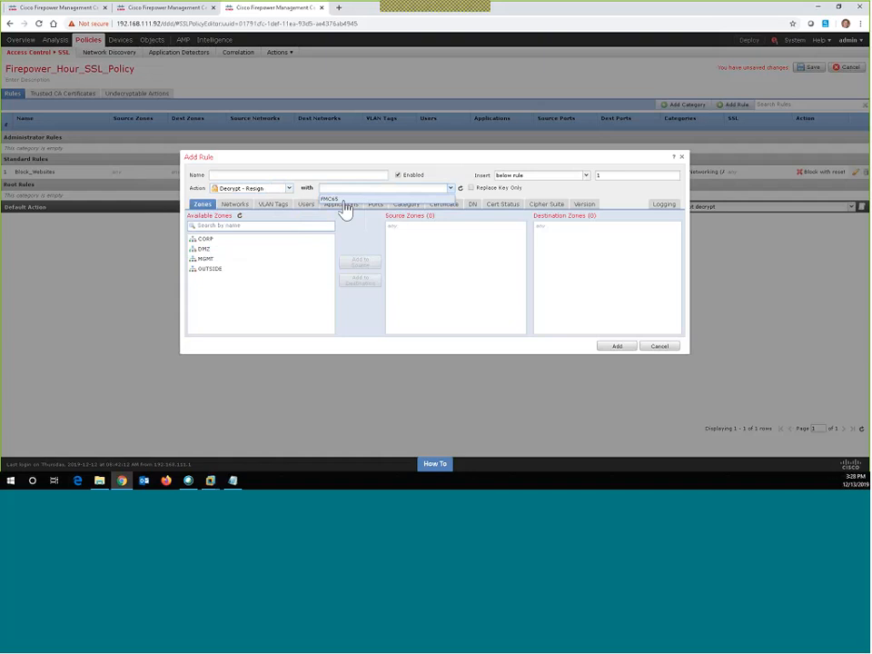
{"action": "left_click", "coordinate": [341, 201]}
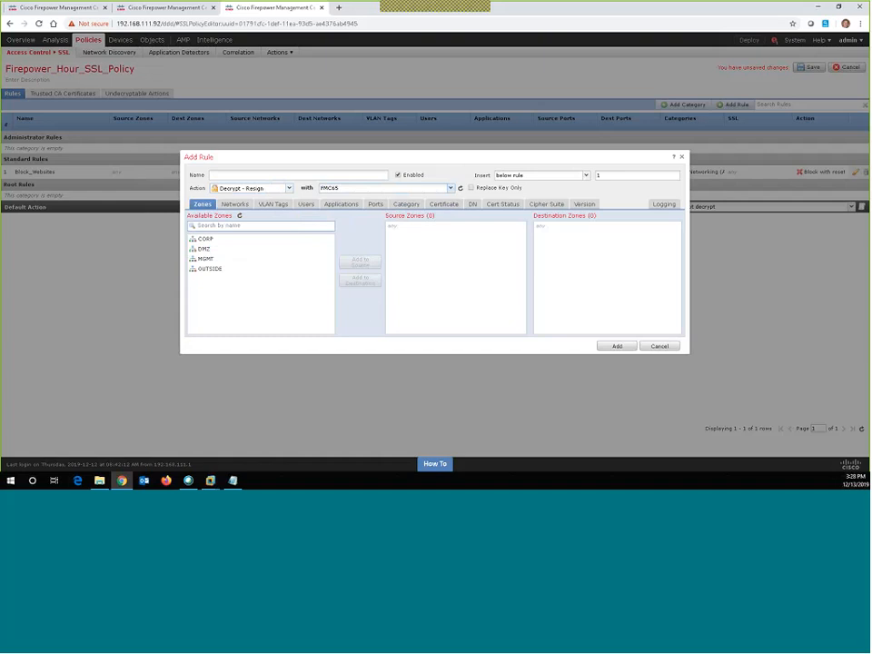
{"action": "left_click", "coordinate": [253, 176]}
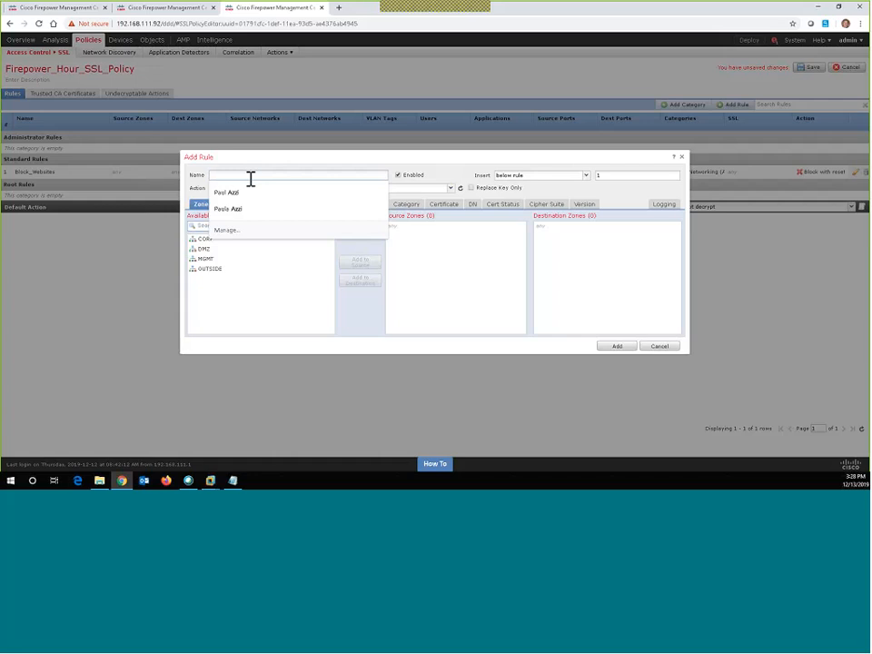
{"action": "type", "text": "S"}
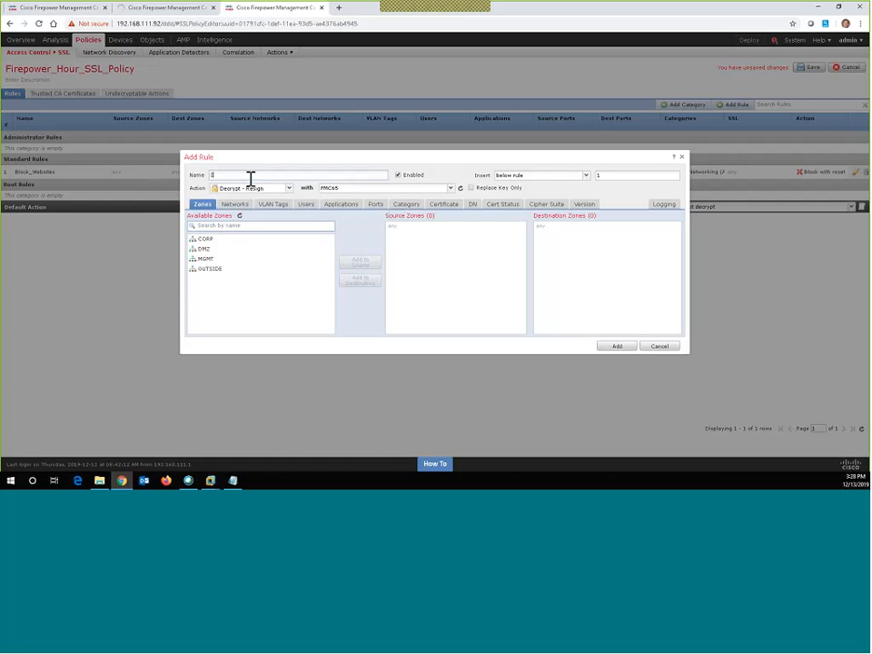
{"action": "type", "text": "nspect_S"}
{"action": "type", "text": "pam"}
Step: Add the Sports and Recreation category with any reputation to the Inspect_Sports rule
{"action": "left_click", "coordinate": [407, 207]}
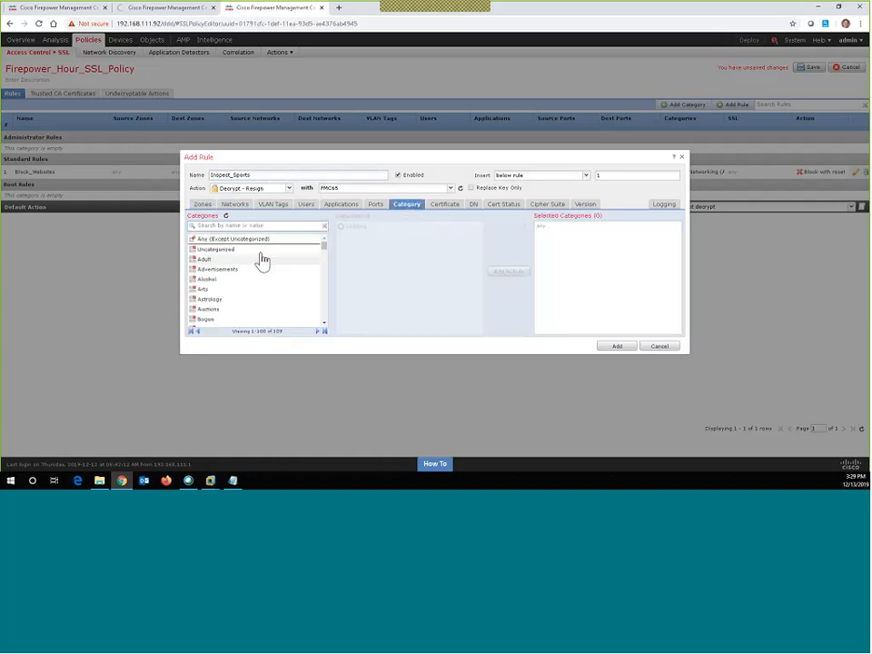
{"action": "left_click", "coordinate": [258, 226]}
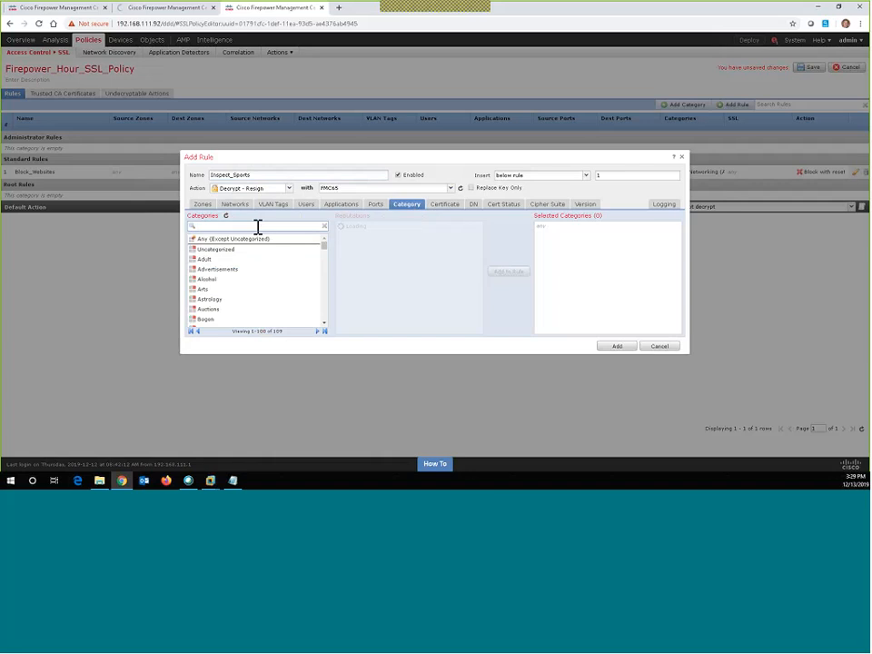
{"action": "type", "text": "sports"}
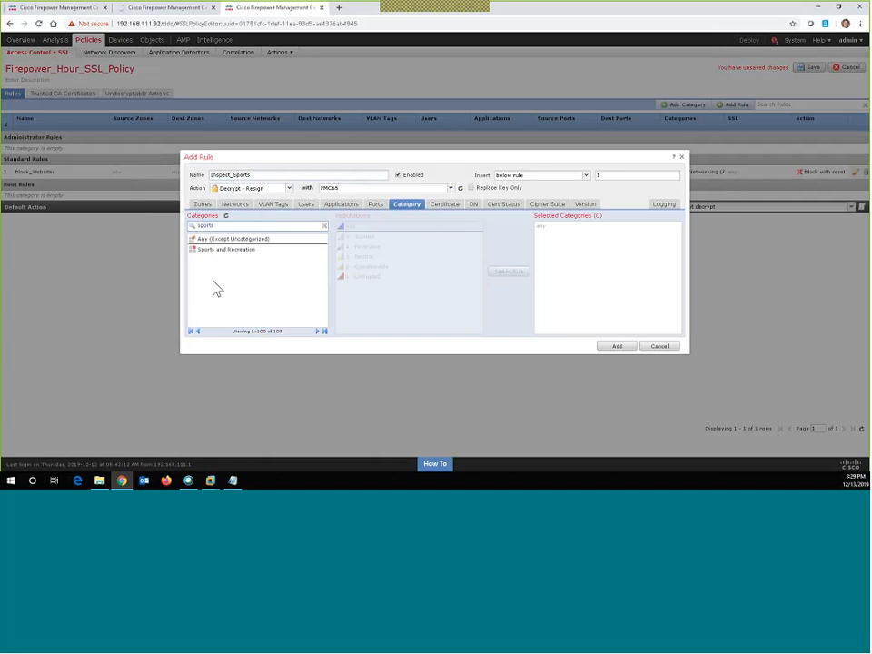
{"action": "left_click", "coordinate": [214, 250]}
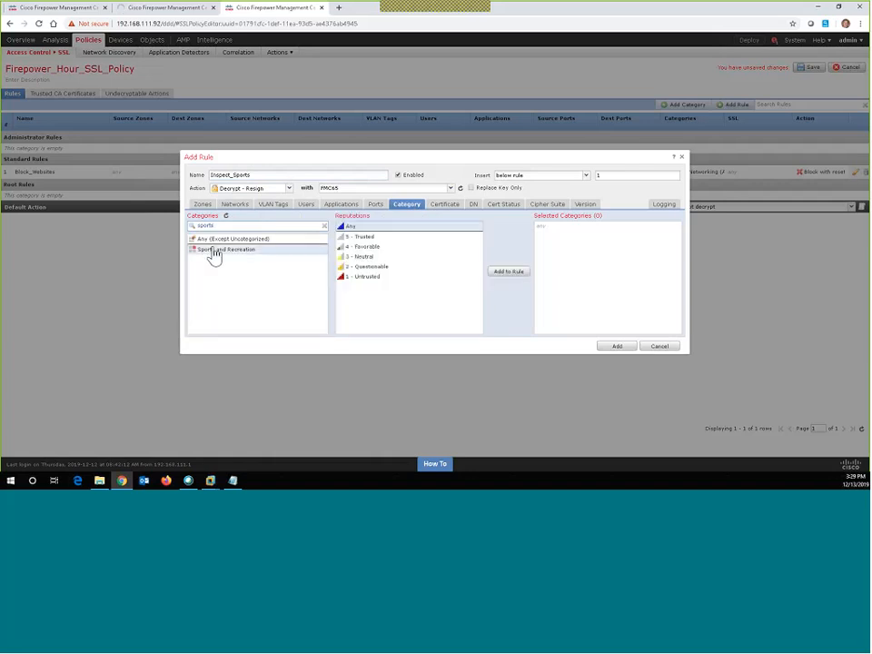
{"action": "left_click", "coordinate": [504, 272]}
Step: Enable logging at end of connection for Inspect_Sports and add the rule to the policy
{"action": "left_click", "coordinate": [663, 204]}
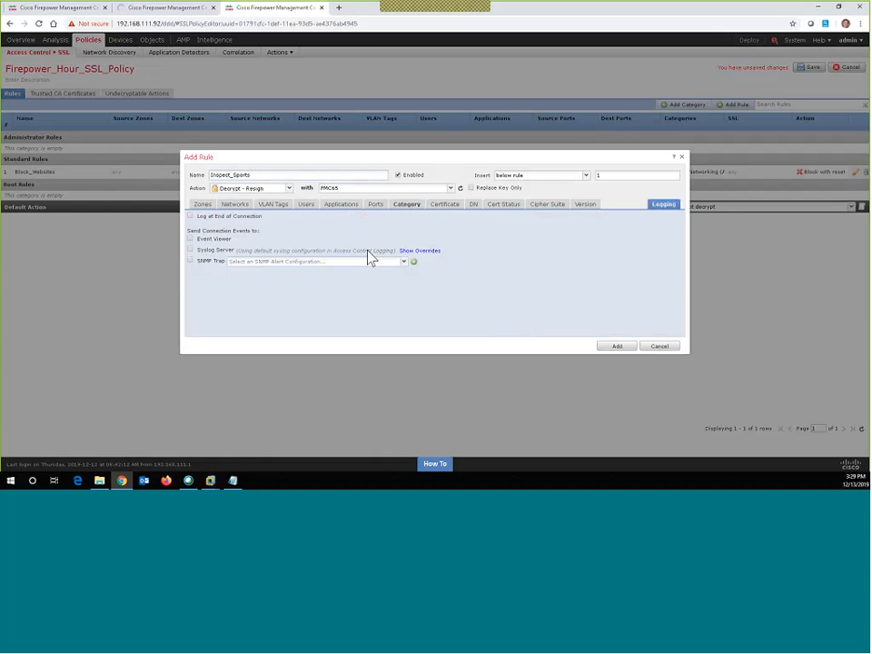
{"action": "left_click", "coordinate": [191, 217]}
{"action": "left_click", "coordinate": [616, 347]}
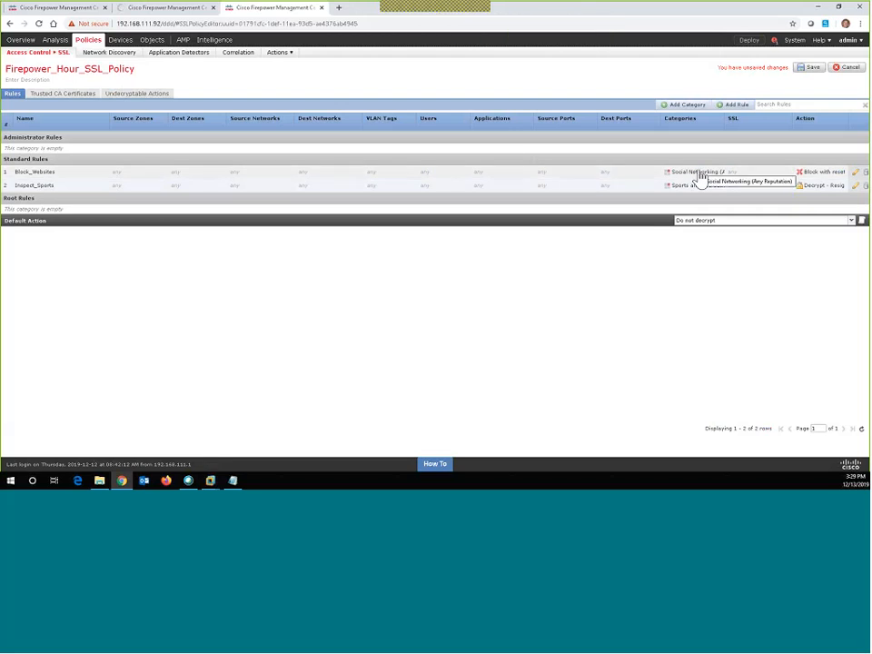
Step: Review the category condition of the Block_Websites rule, search the categories for social, and close the rule without saving
{"action": "left_click", "coordinate": [856, 172]}
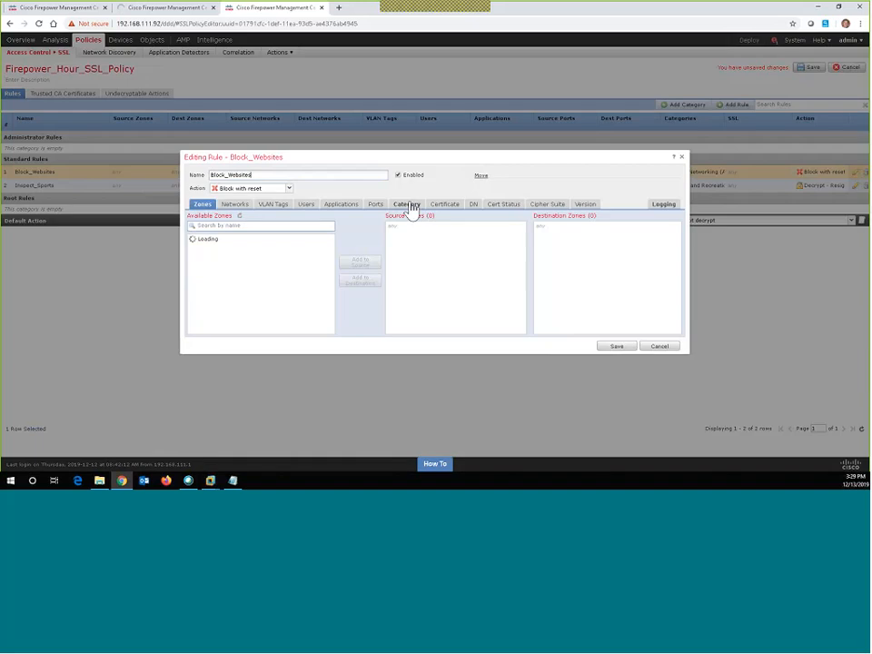
{"action": "left_click", "coordinate": [408, 203]}
{"action": "left_click", "coordinate": [268, 227]}
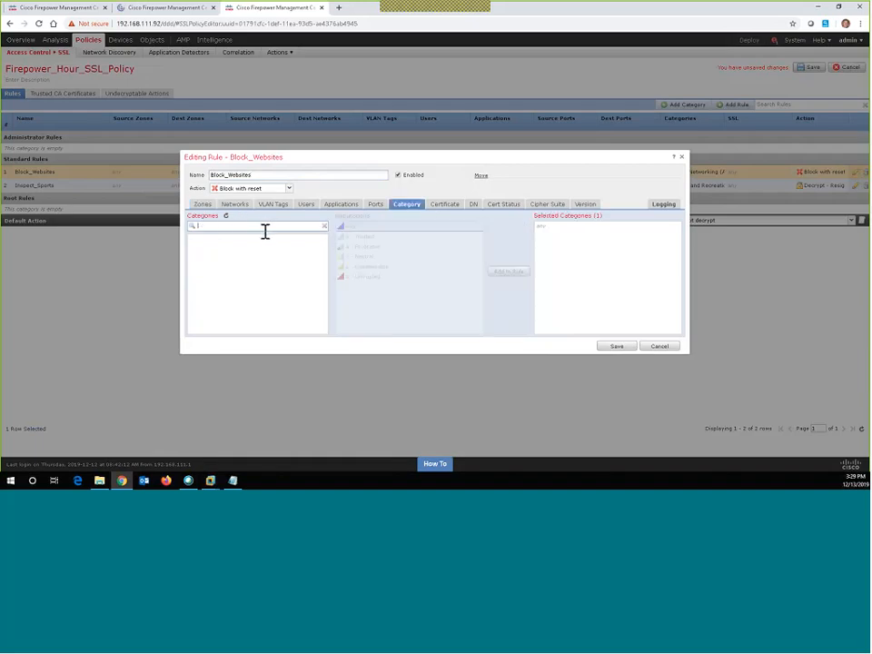
{"action": "type", "text": "social"}
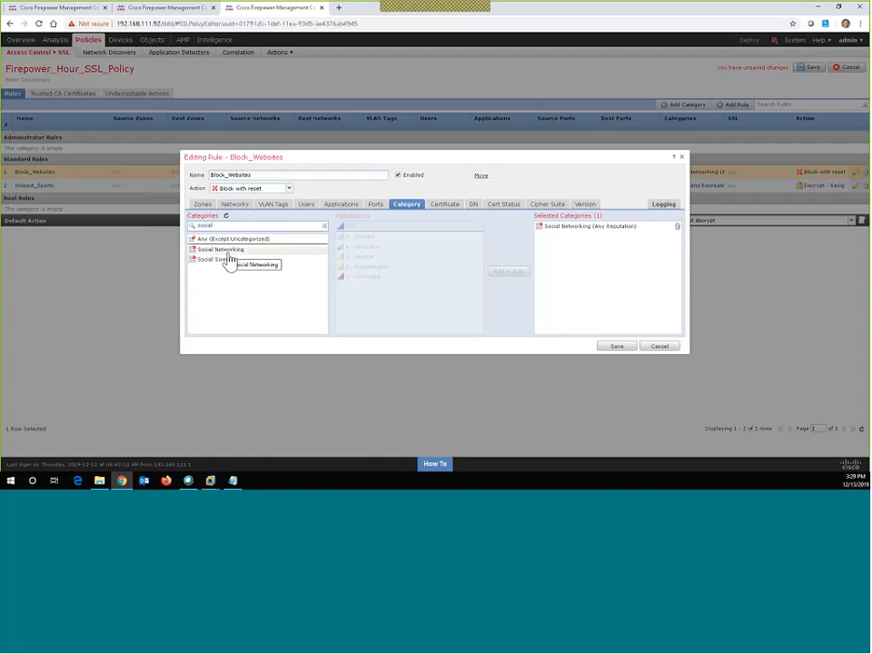
{"action": "left_click", "coordinate": [656, 346]}
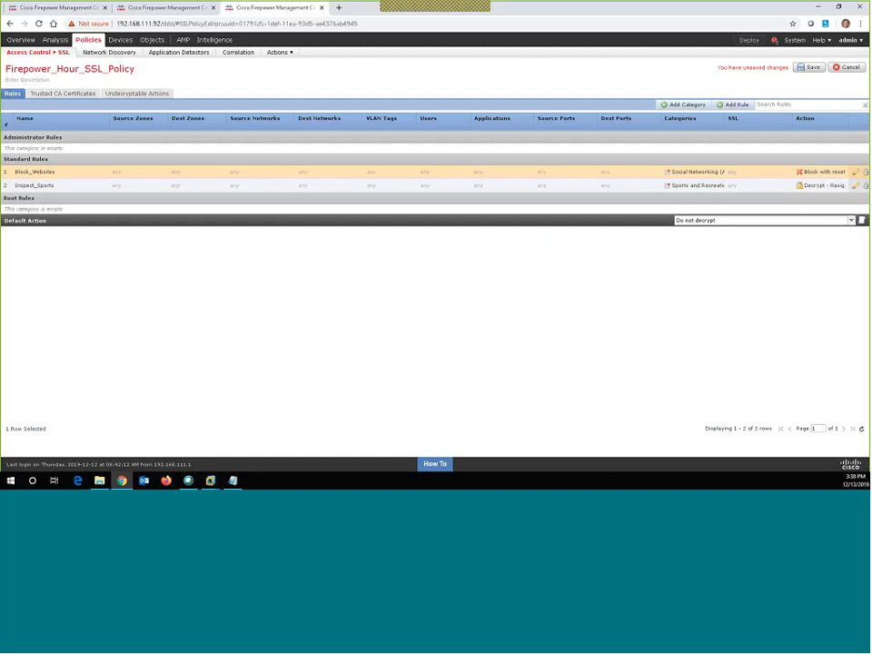
Step: Review the available and selected trusted CA certificates of Firepower_Hour_SSL_Policy
{"action": "left_click", "coordinate": [72, 95]}
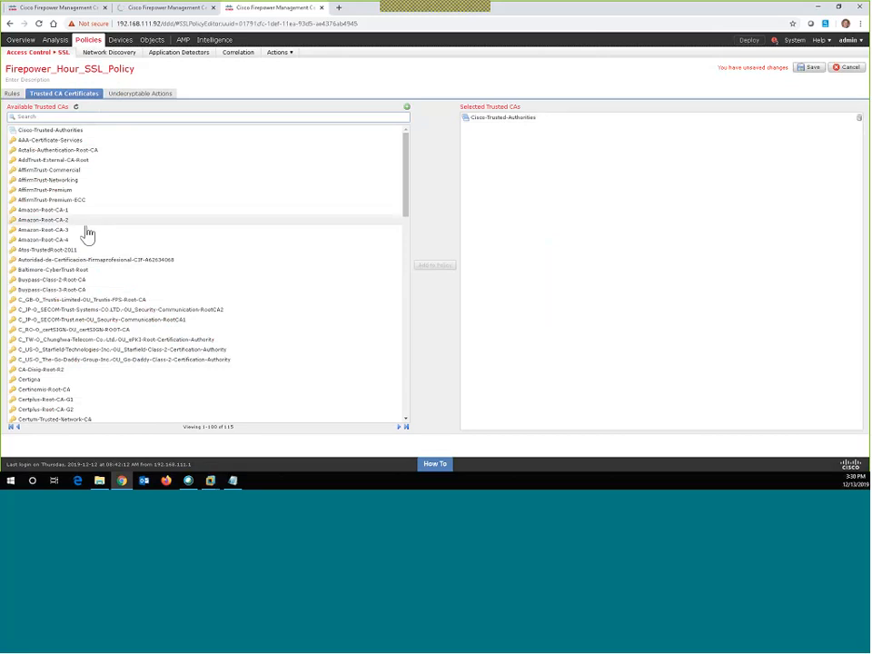
{"action": "scroll", "coordinate": [99, 305], "scroll_direction": "down", "scroll_amount": 1}
{"action": "scroll", "coordinate": [95, 317], "scroll_direction": "down", "scroll_amount": 3}
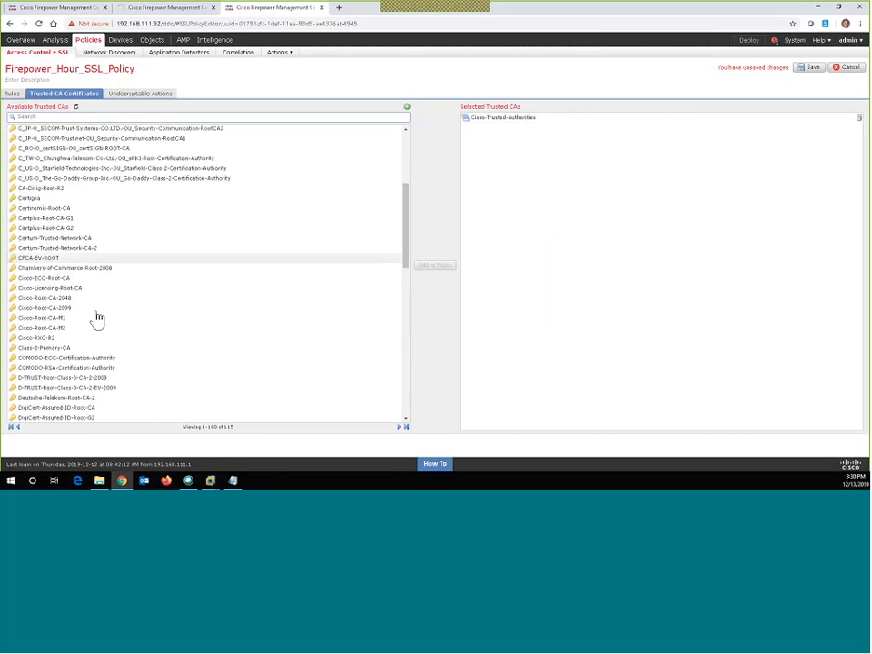
{"action": "scroll", "coordinate": [94, 317], "scroll_direction": "up", "scroll_amount": 4}
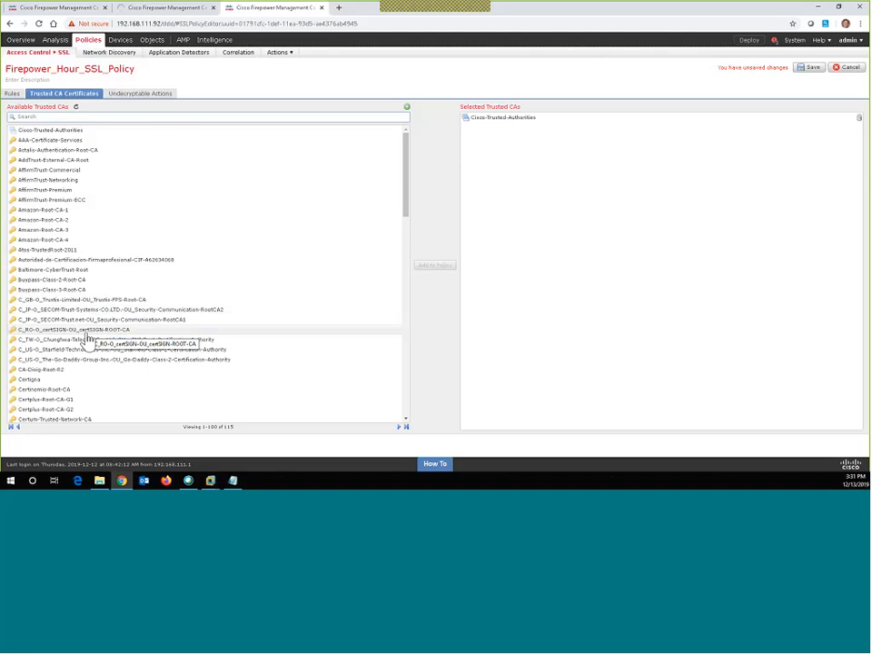
Step: Examine the undecryptable actions of the SSL policy, including the setting for unsupported cipher suites
{"action": "left_click", "coordinate": [159, 95]}
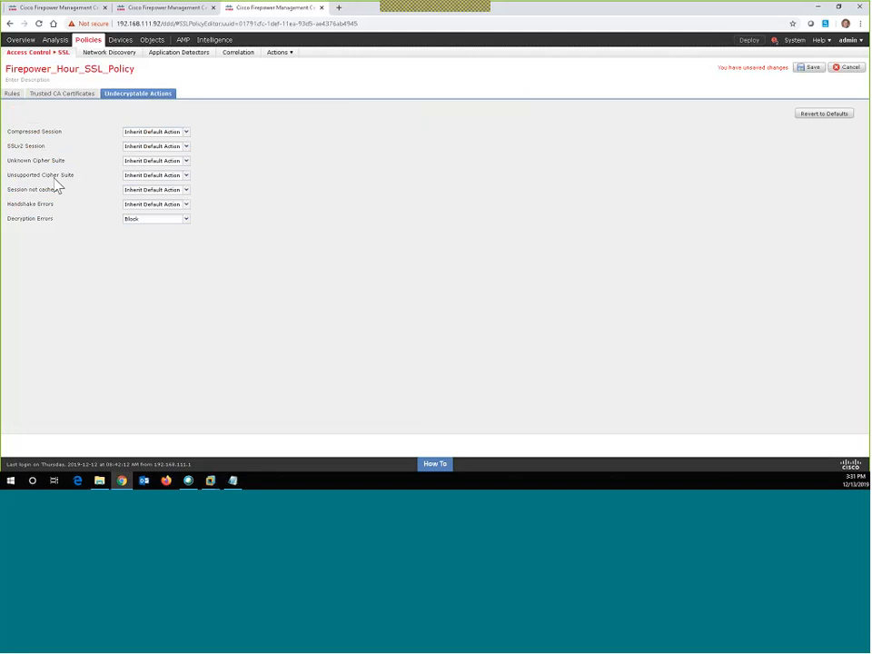
{"action": "left_click", "coordinate": [13, 93]}
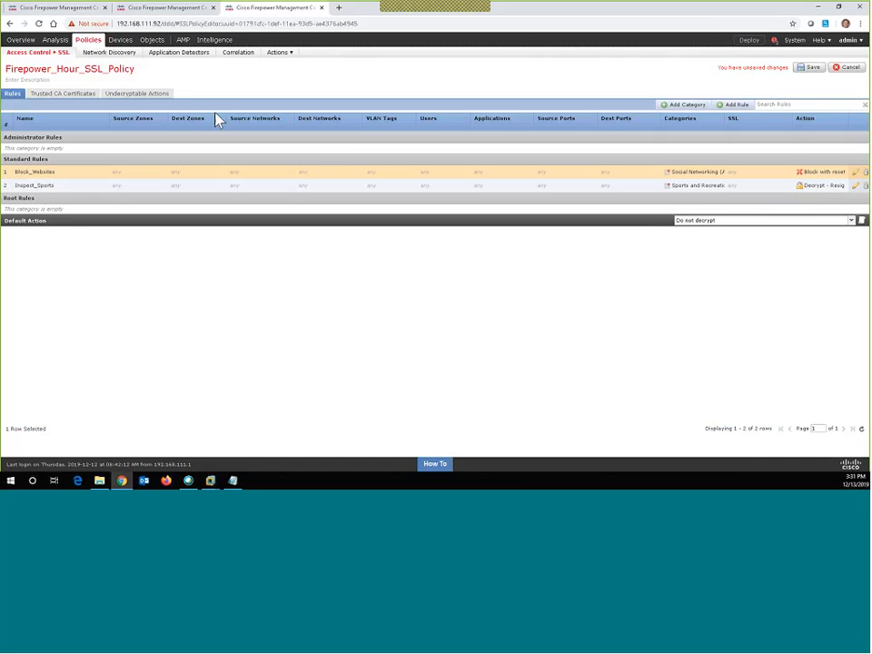
{"action": "left_click", "coordinate": [162, 95]}
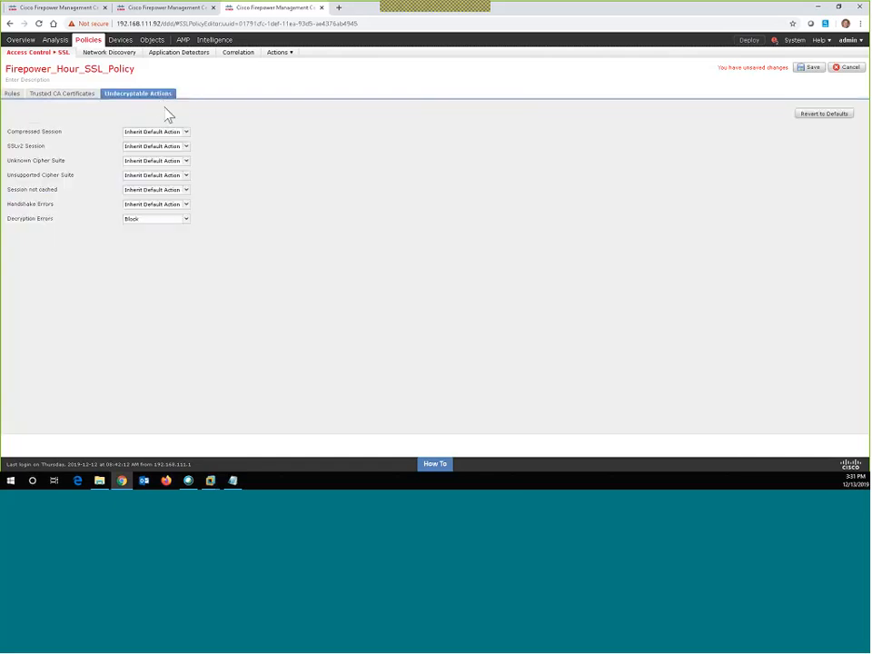
{"action": "left_click", "coordinate": [163, 178]}
Step: Return to the rules of Firepower_Hour_SSL_Policy and save the policy
{"action": "left_click", "coordinate": [13, 93]}
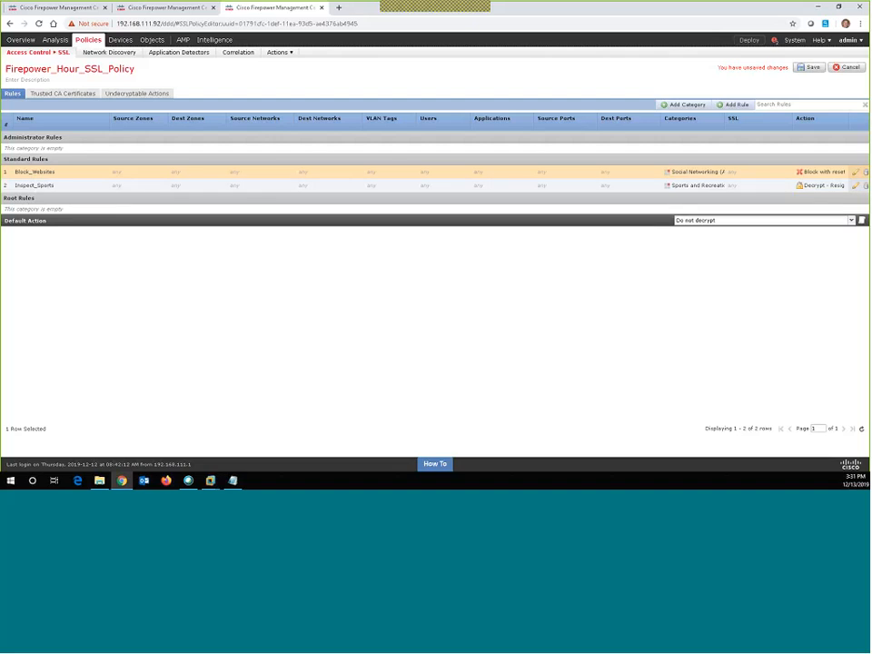
{"action": "left_click", "coordinate": [808, 67]}
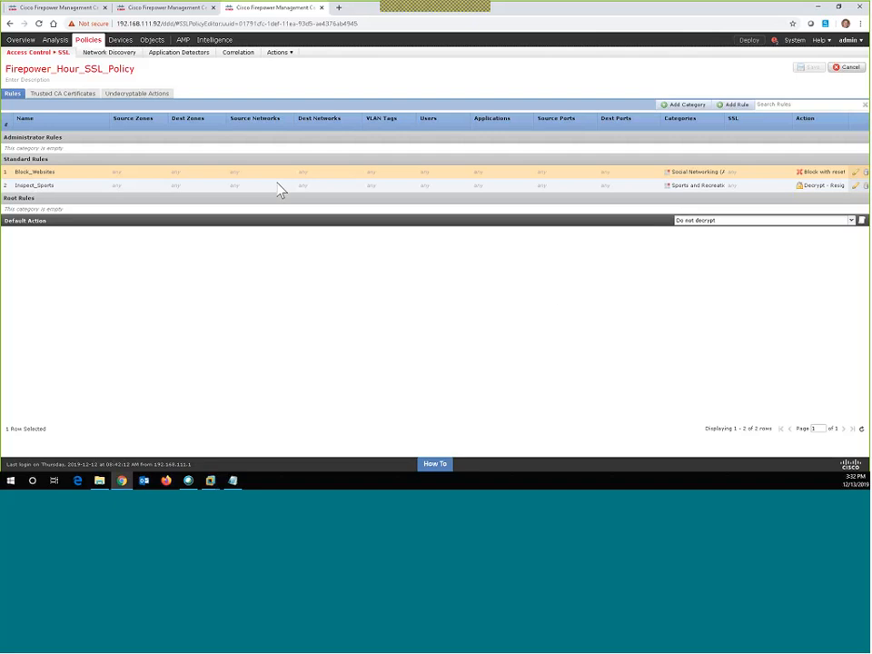
Step: Assign Firepower_Hour_SSL_Policy as the SSL policy of the FirepowerHourACP access control policy and save it
{"action": "left_click", "coordinate": [68, 15]}
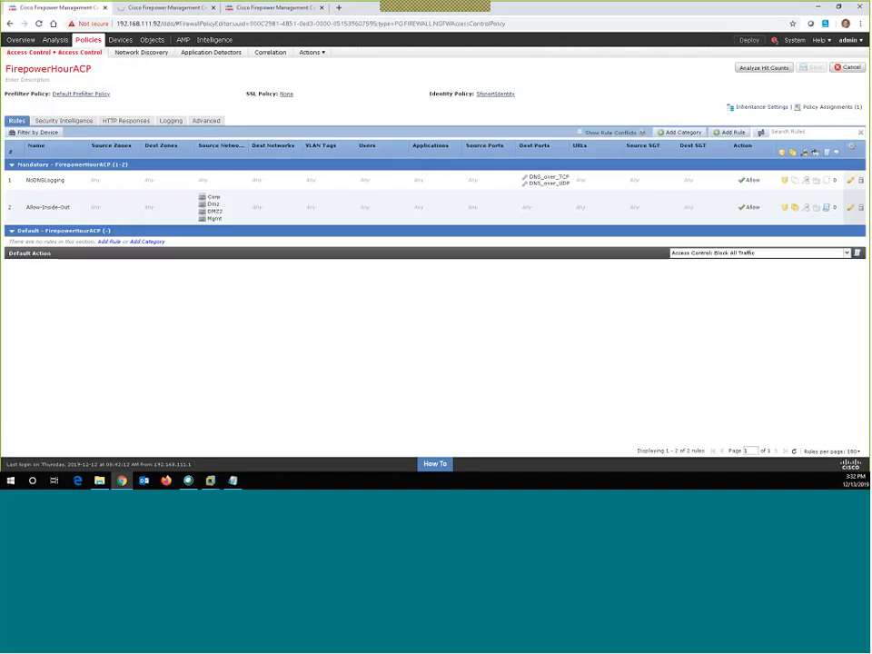
{"action": "left_click", "coordinate": [286, 95]}
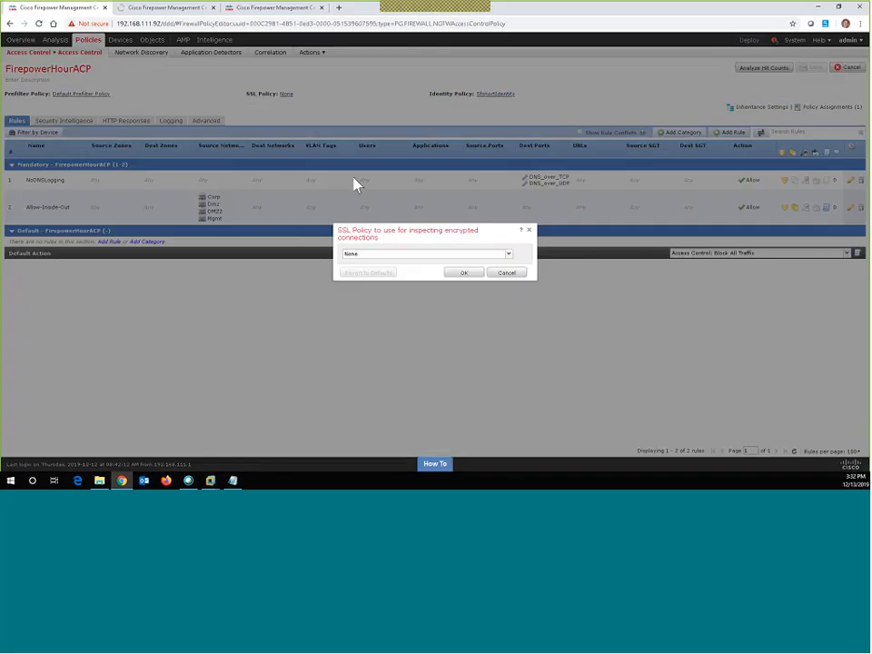
{"action": "left_click", "coordinate": [403, 261]}
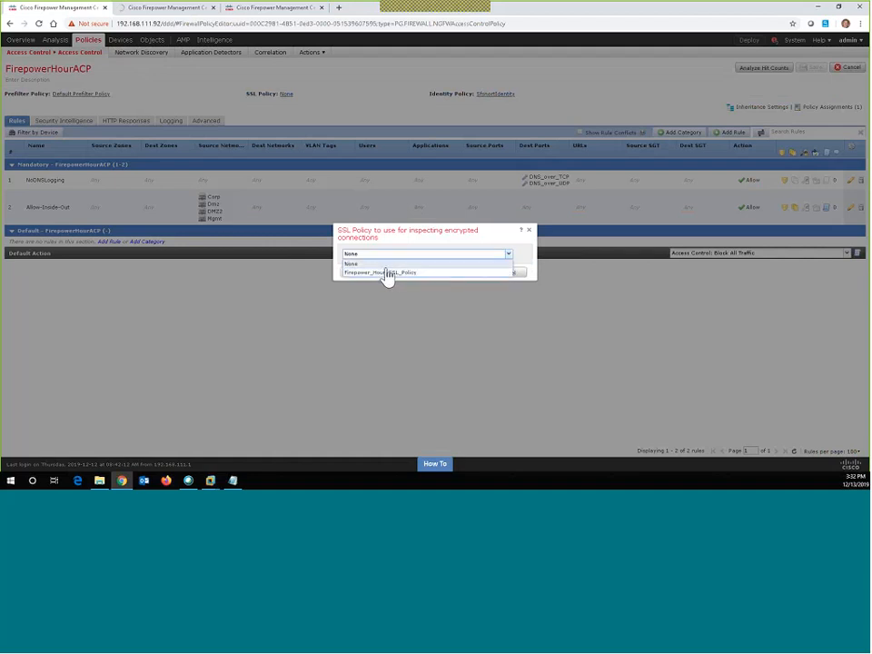
{"action": "left_click", "coordinate": [387, 273]}
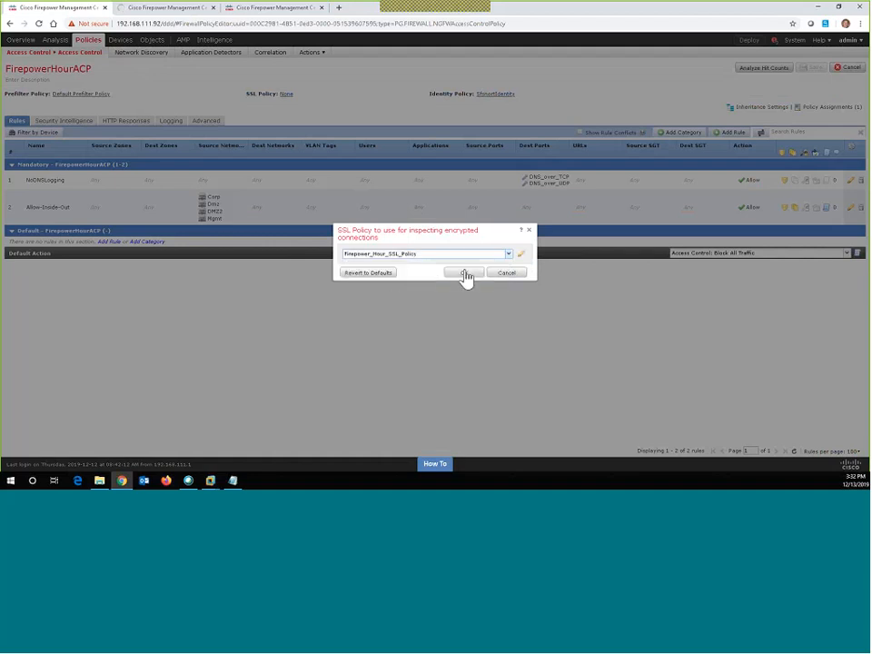
{"action": "left_click", "coordinate": [464, 273]}
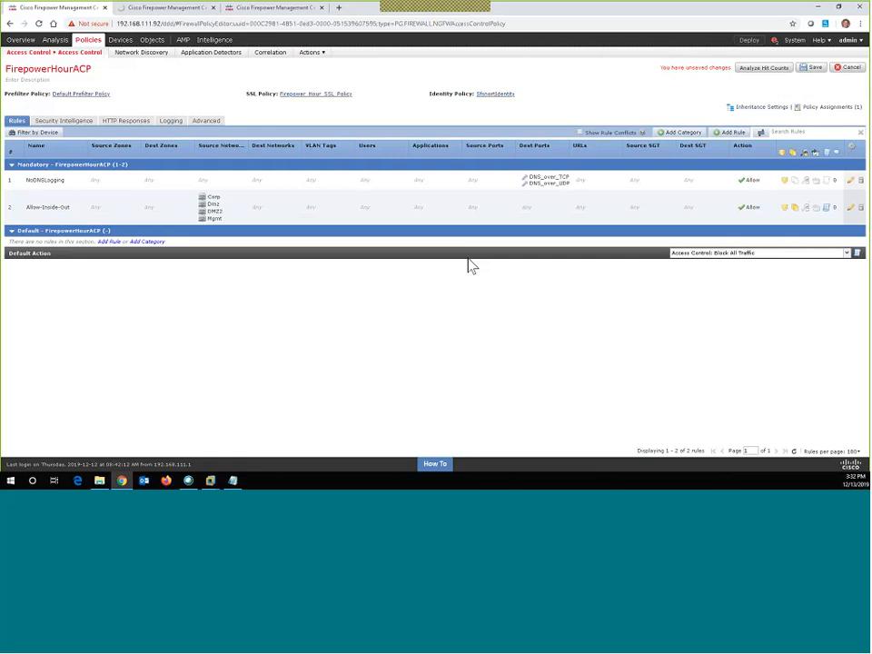
{"action": "left_click", "coordinate": [813, 71]}
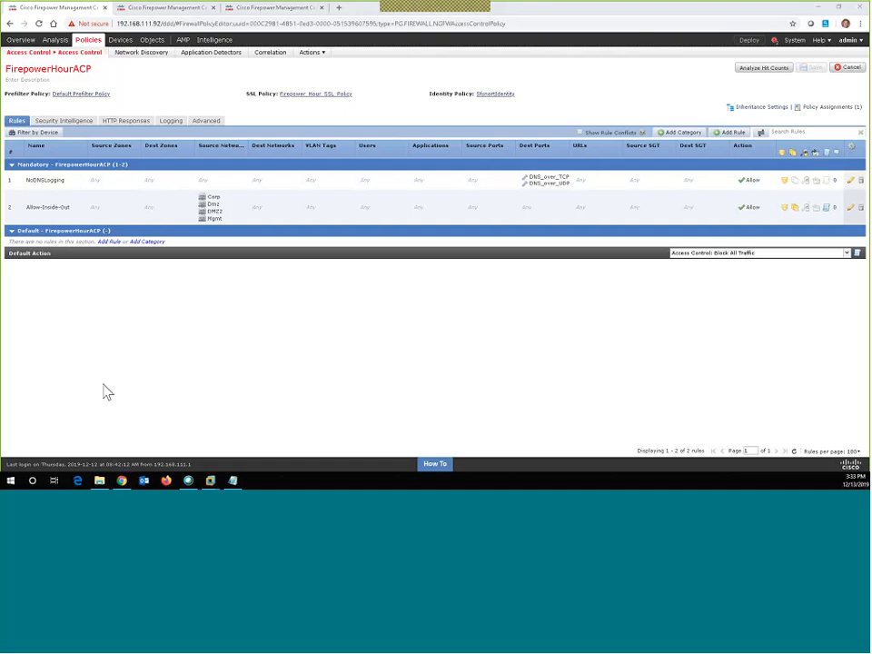
Step: Switch to VMware Workstation and run show cpu usage in the FTD-6.5 console
{"action": "left_click", "coordinate": [211, 480]}
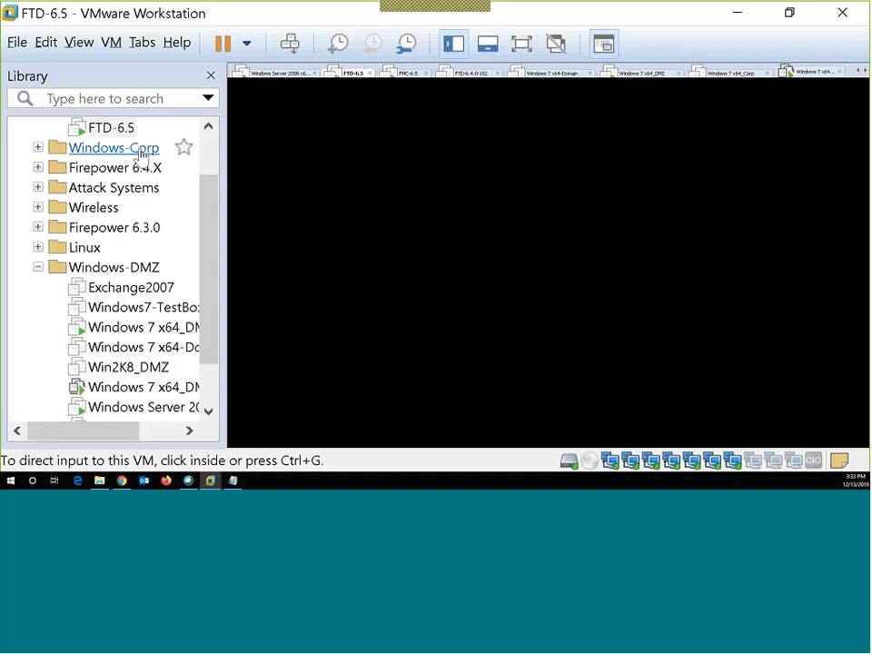
{"action": "left_click", "coordinate": [508, 263]}
{"action": "key", "text": "Return"}
{"action": "key", "text": "Return"}
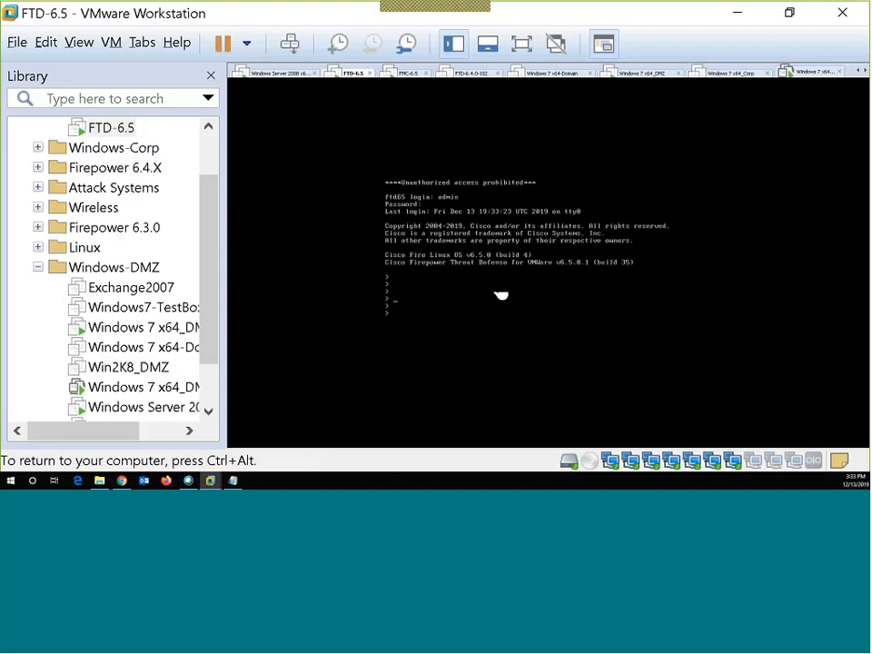
{"action": "type", "text": "show cpu usage"}
{"action": "key", "text": "Return"}
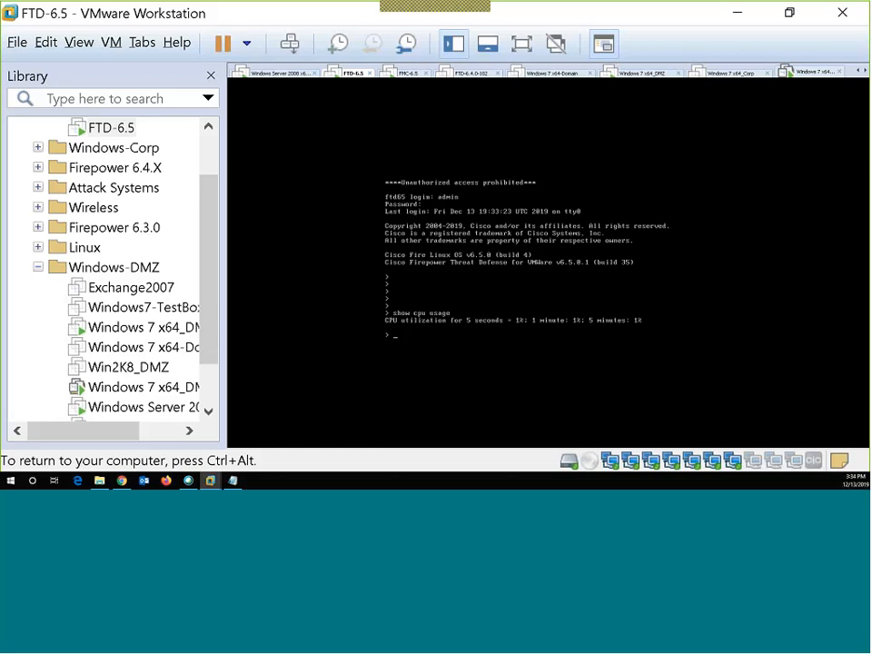
Step: Run show cpu detailed on the FTD console, and release input from the virtual machine
{"action": "type", "text": "show cpu detailed"}
{"action": "key", "text": "Return"}
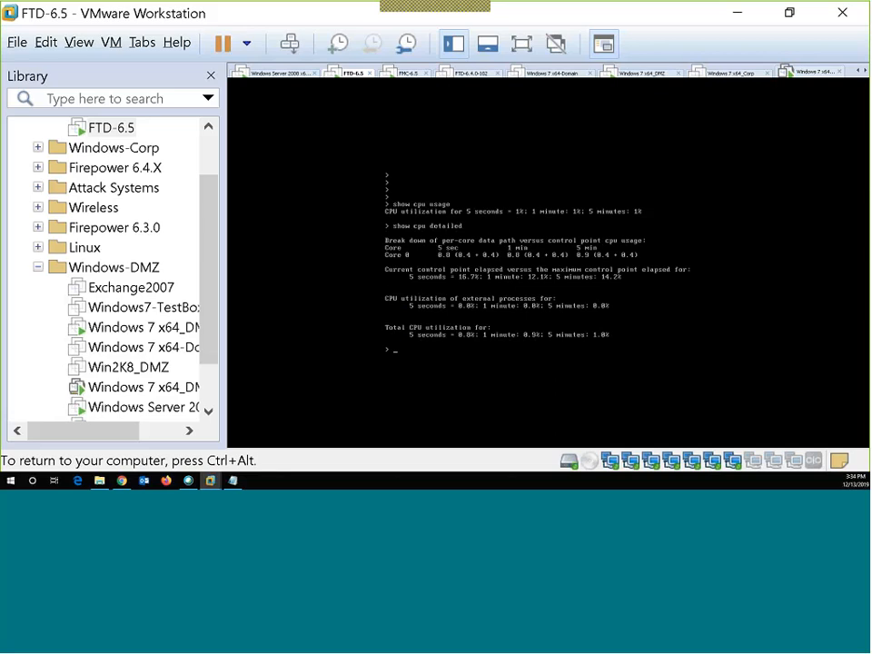
{"action": "key", "text": "ctrl+alt"}
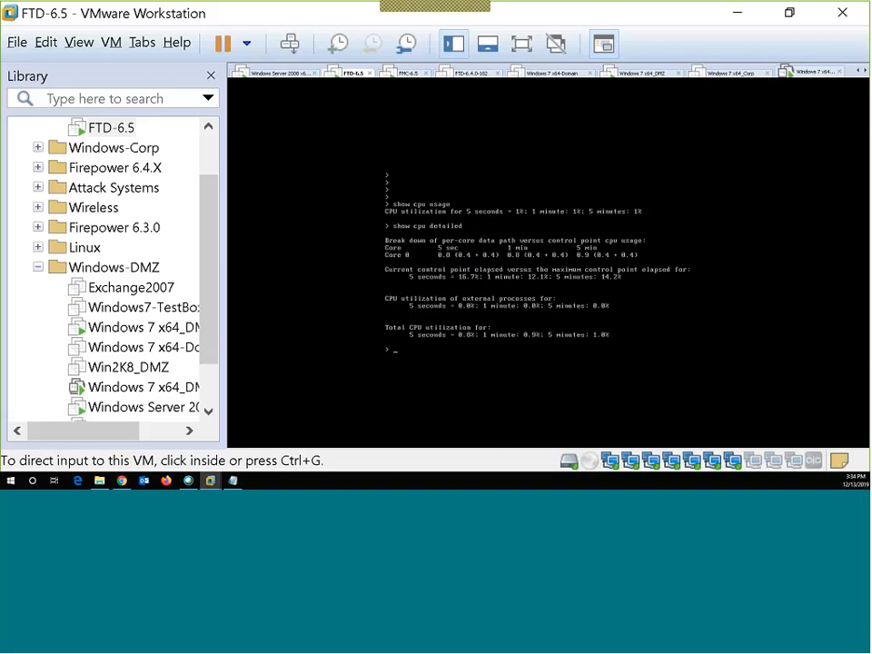
Step: Switch back to Firepower Management Center in Chrome, deploy the pending policy changes to virtual-FTD, and check the running deployment task
{"action": "key", "text": "alt+Tab"}
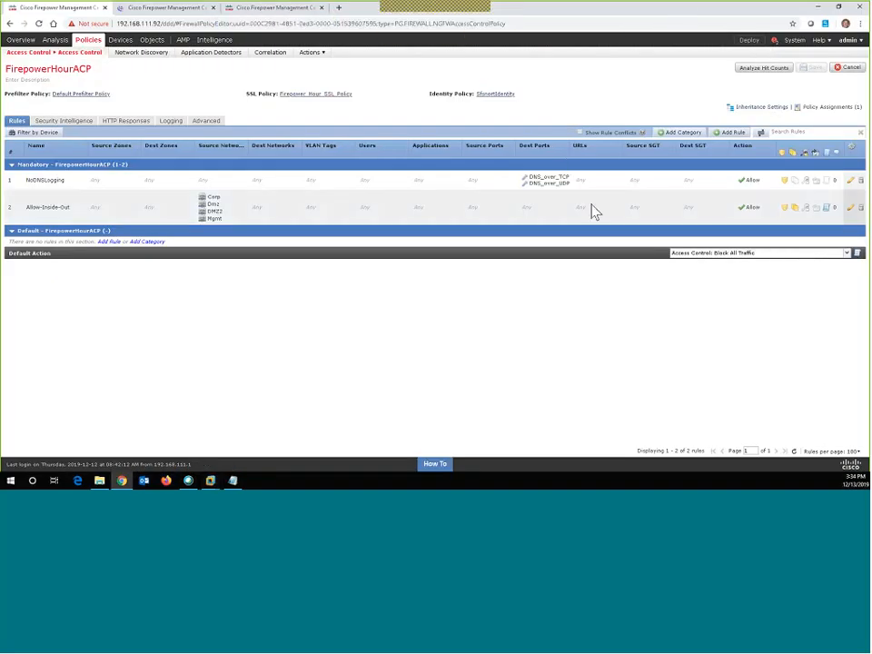
{"action": "left_click", "coordinate": [749, 42]}
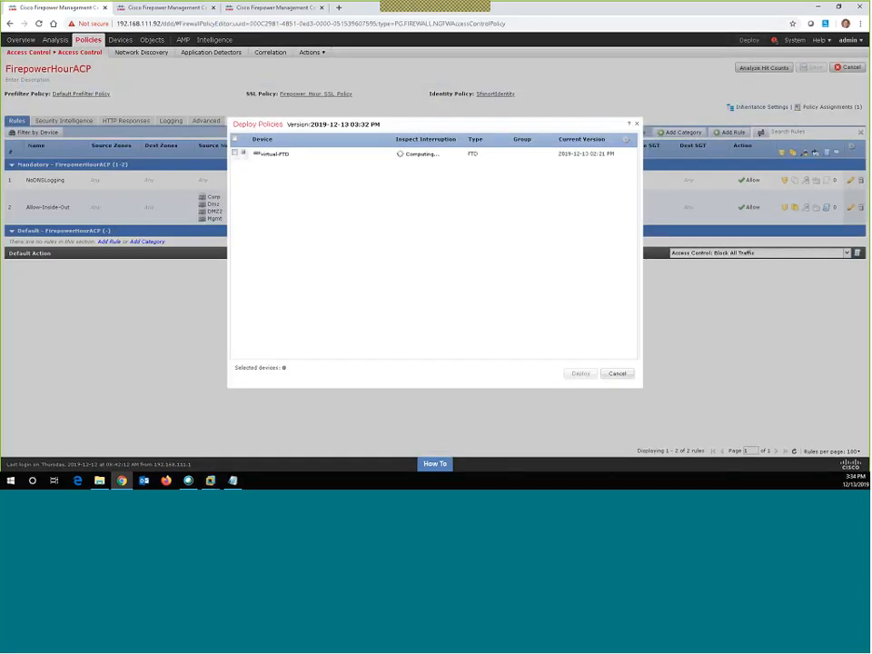
{"action": "left_click", "coordinate": [235, 154]}
{"action": "left_click", "coordinate": [242, 167]}
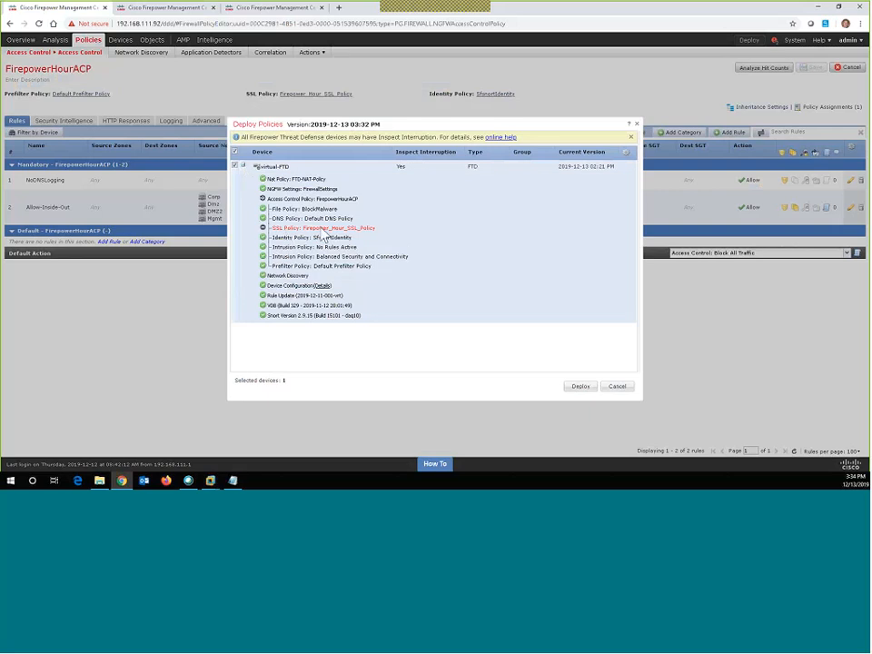
{"action": "mouse_move", "coordinate": [359, 230]}
{"action": "mouse_move", "coordinate": [325, 231]}
{"action": "left_click", "coordinate": [579, 388]}
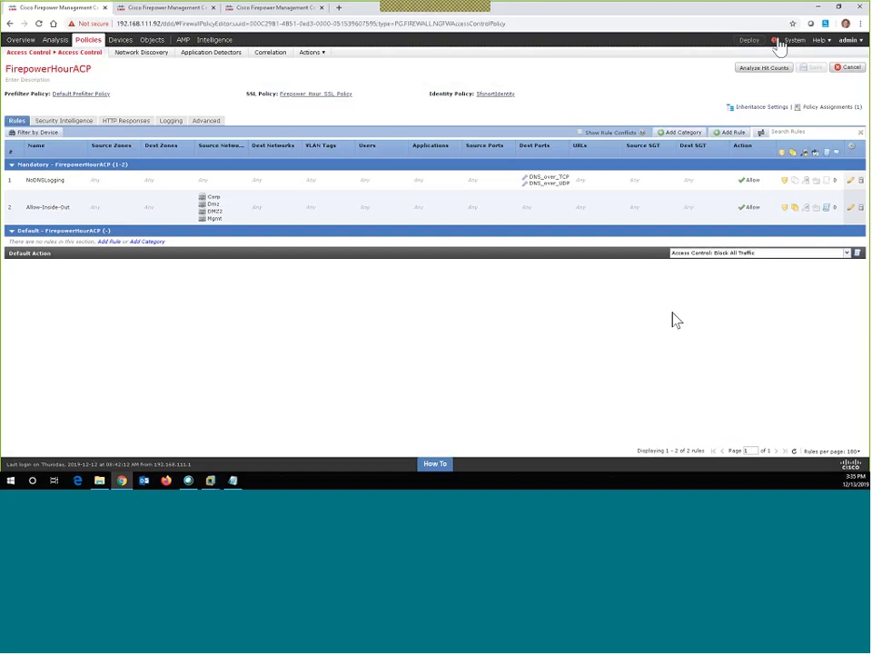
{"action": "left_click", "coordinate": [774, 40]}
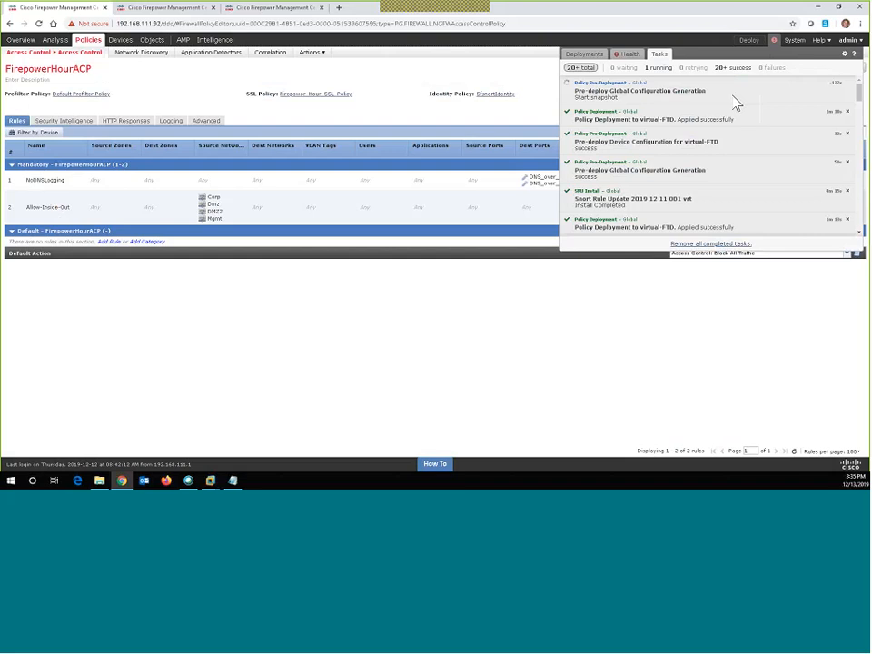
{"action": "left_click", "coordinate": [525, 87]}
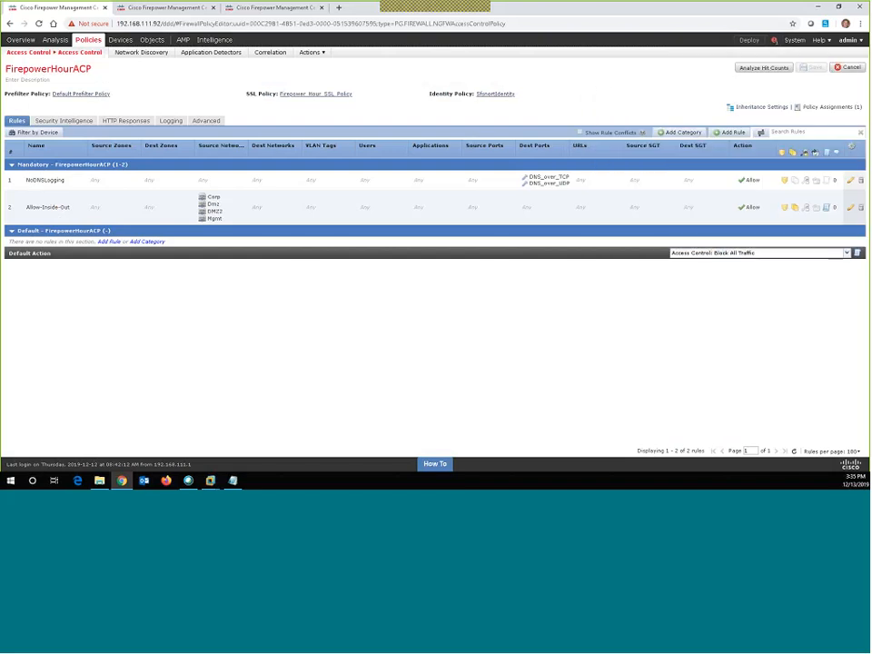
Step: Examine the connection events table, including the SSL status, application and URL columns
{"action": "left_click", "coordinate": [148, 9]}
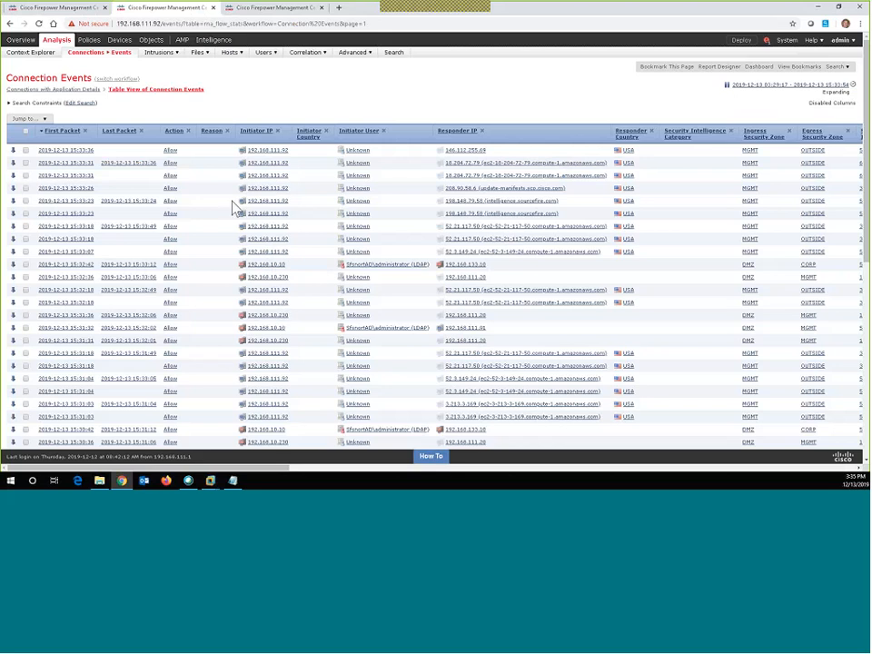
{"action": "left_click", "coordinate": [255, 264]}
{"action": "left_click_drag", "start_coordinate": [272, 467], "coordinate": [418, 465]}
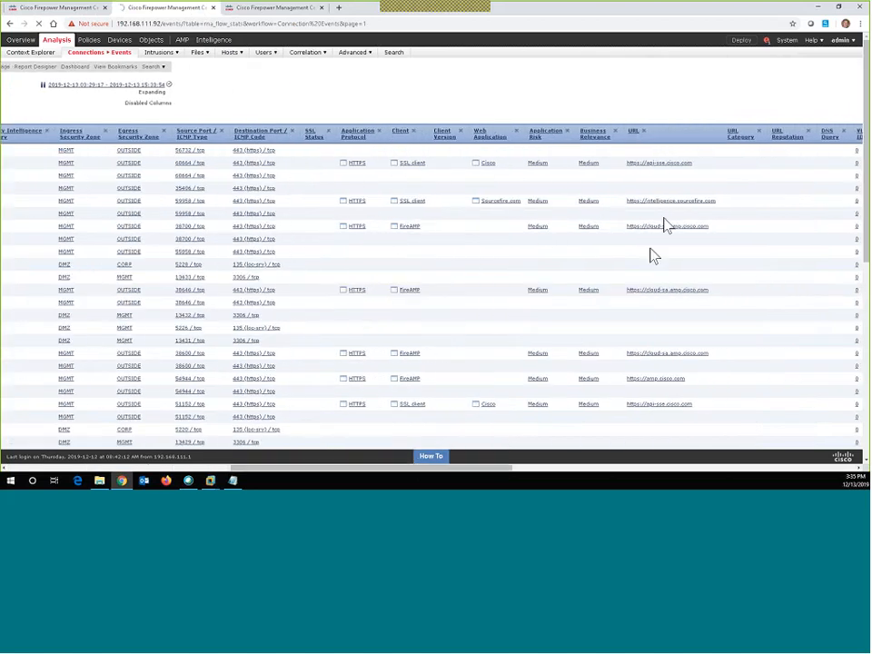
{"action": "scroll", "coordinate": [654, 255], "scroll_direction": "down", "scroll_amount": 1}
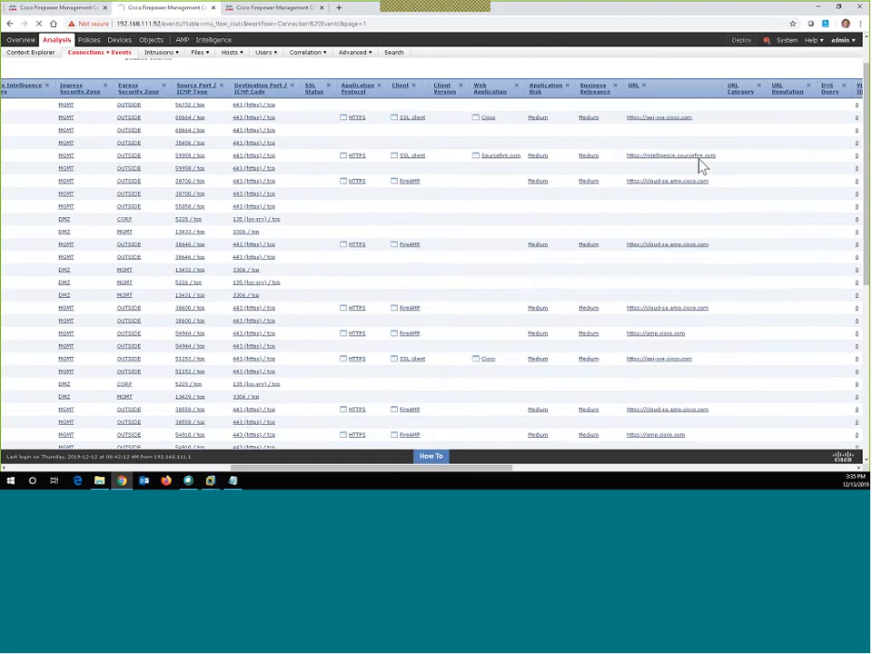
{"action": "scroll", "coordinate": [685, 209], "scroll_direction": "down", "scroll_amount": 3}
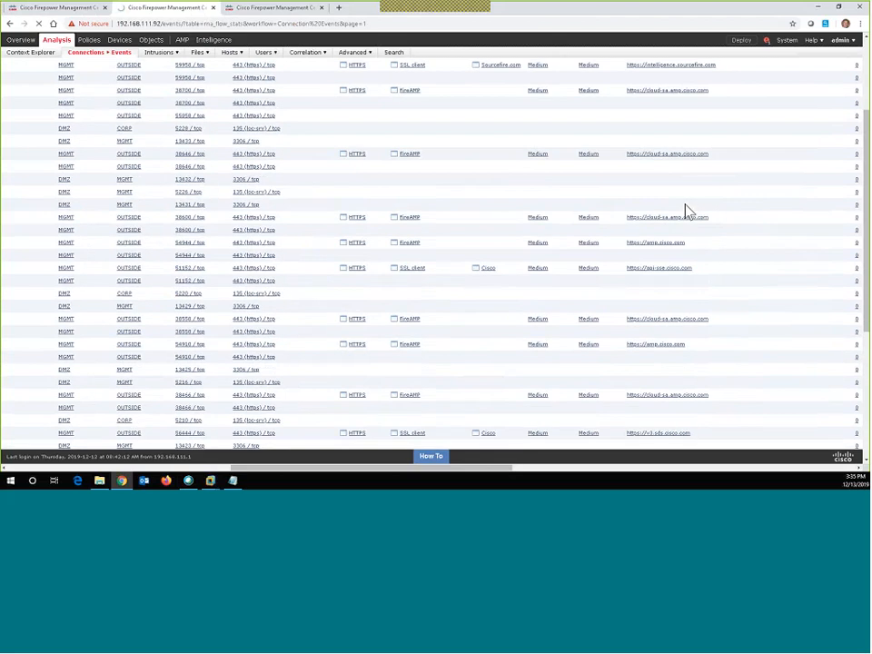
{"action": "scroll", "coordinate": [687, 211], "scroll_direction": "down", "scroll_amount": 3}
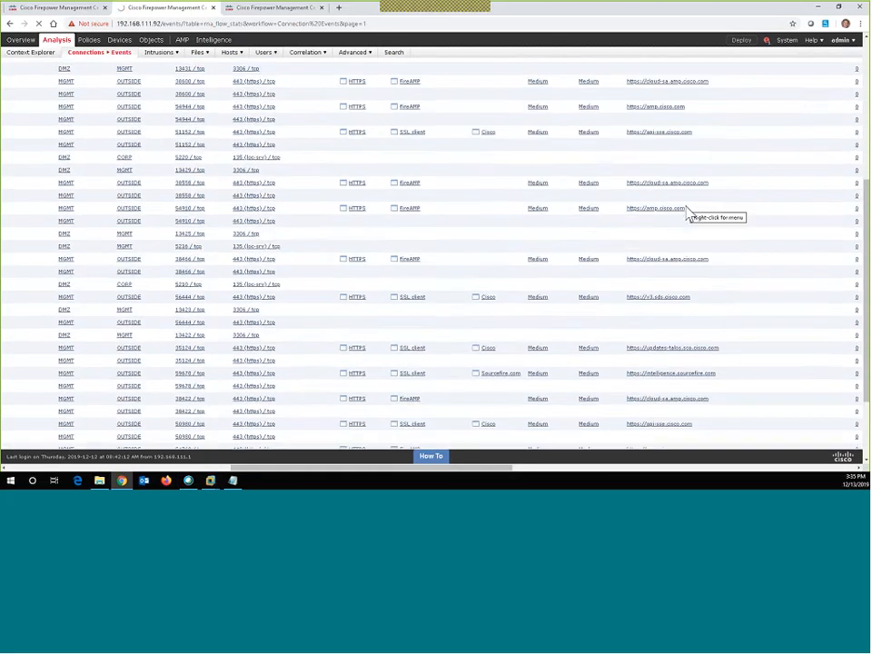
{"action": "scroll", "coordinate": [687, 212], "scroll_direction": "up", "scroll_amount": 6}
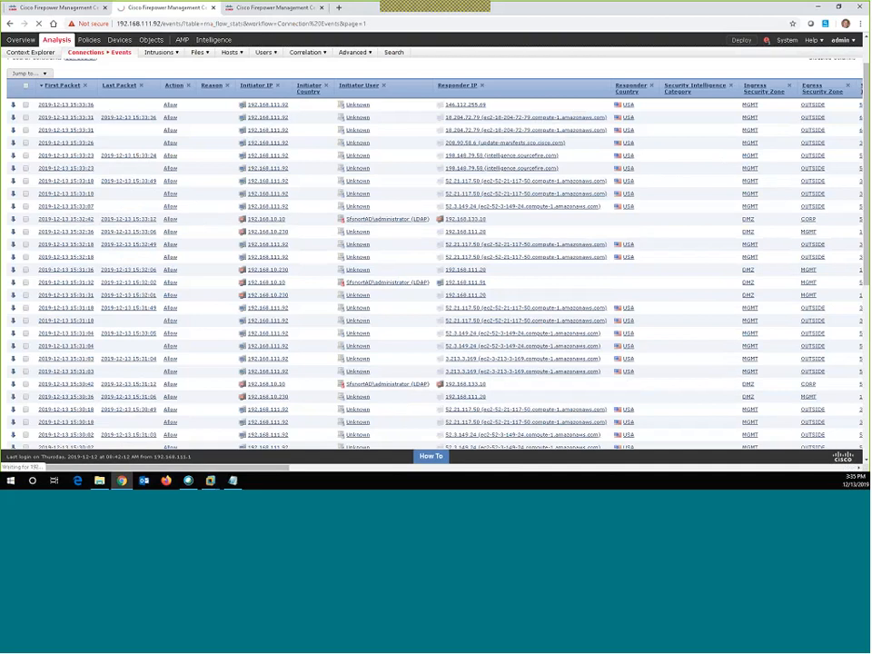
Step: Return to the Firepower_Hour_SSL_Policy page and check the deployment status and task list for virtual-FTD
{"action": "left_click", "coordinate": [300, 8]}
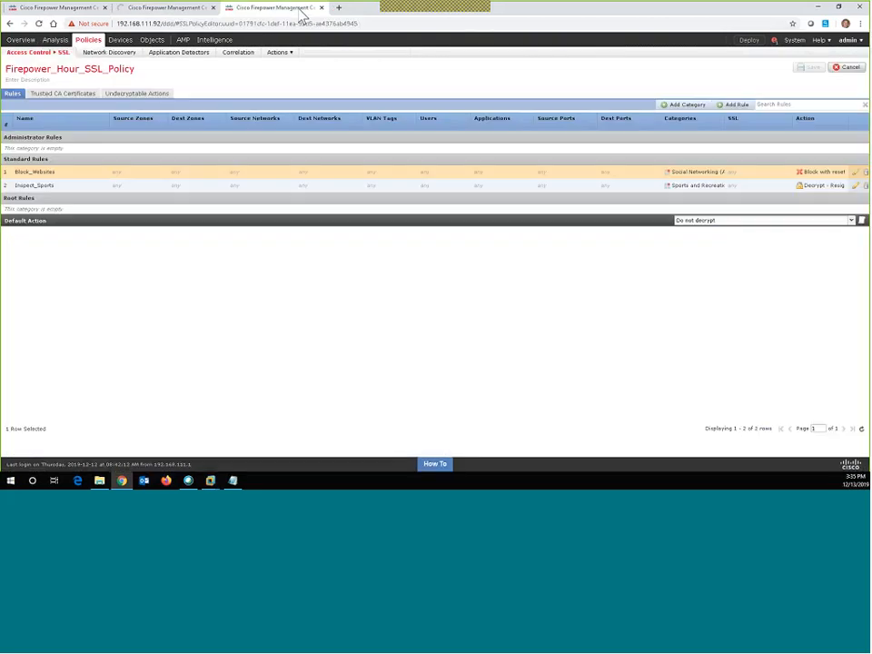
{"action": "left_click", "coordinate": [774, 42]}
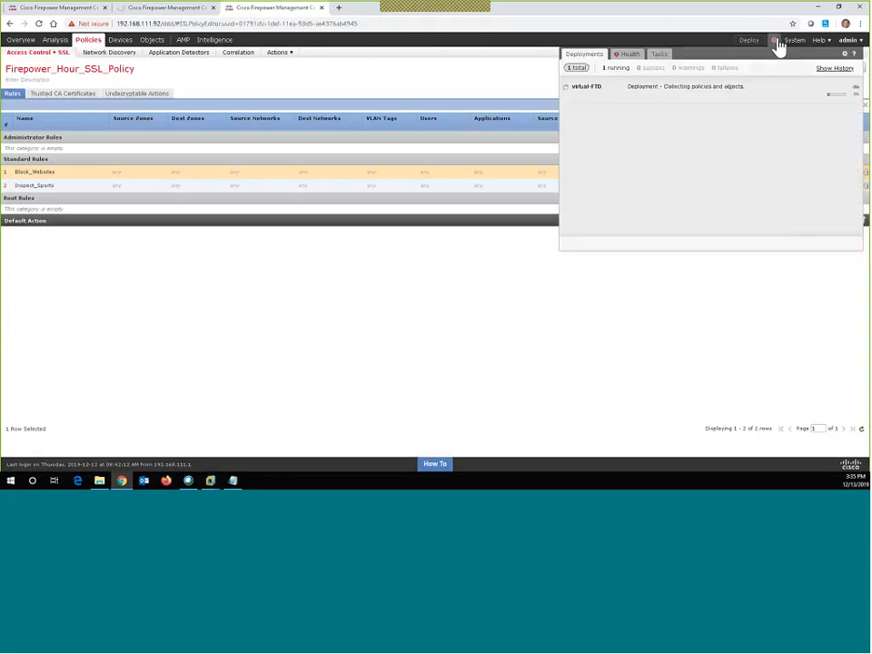
{"action": "left_click", "coordinate": [659, 54]}
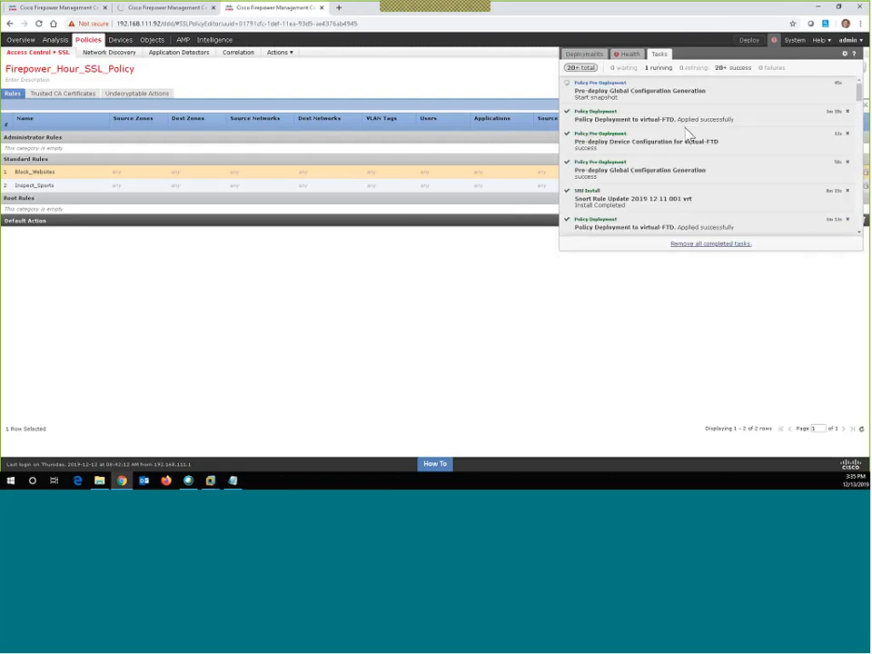
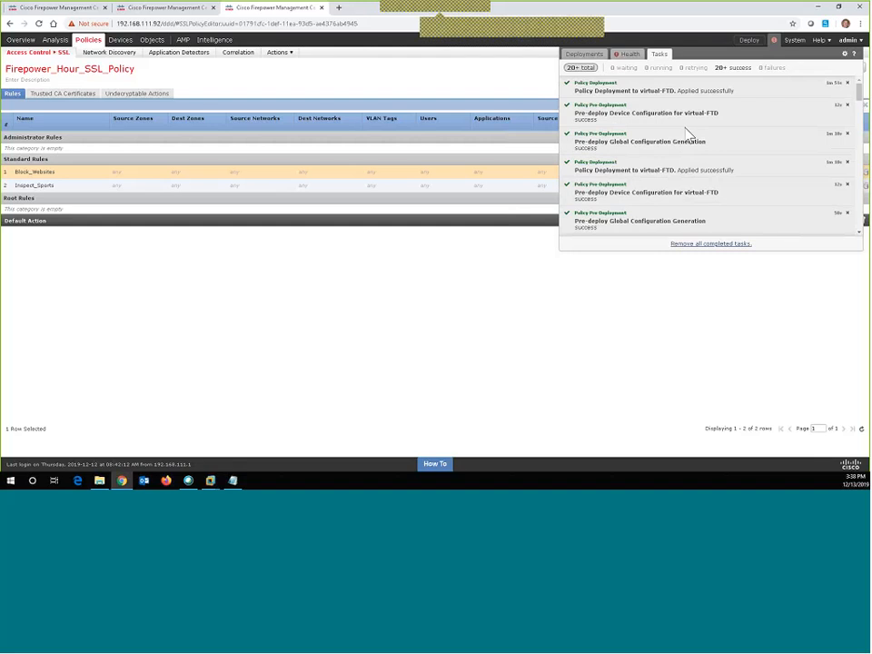
{"action": "left_click", "coordinate": [513, 311]}
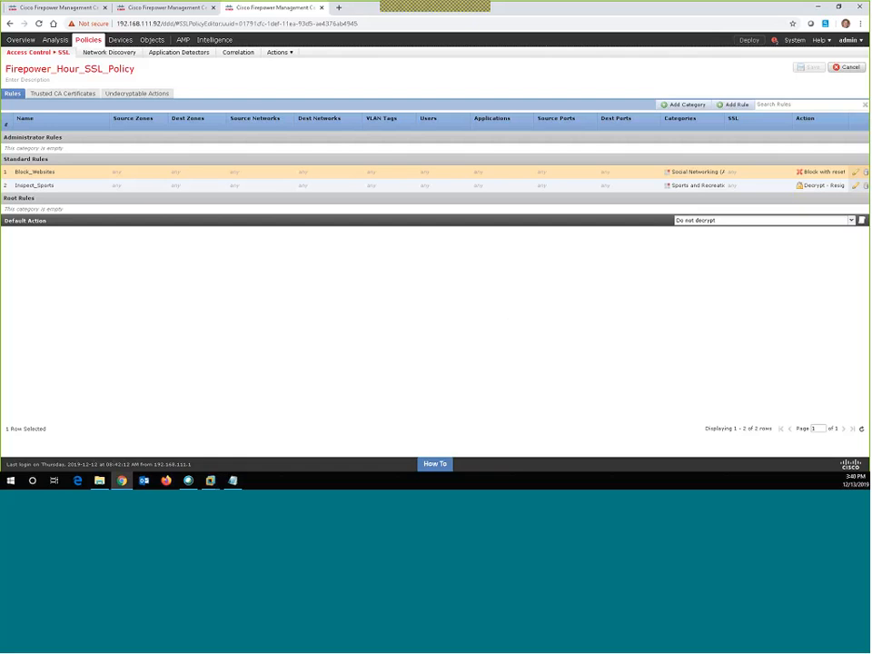
{"action": "left_click", "coordinate": [774, 40]}
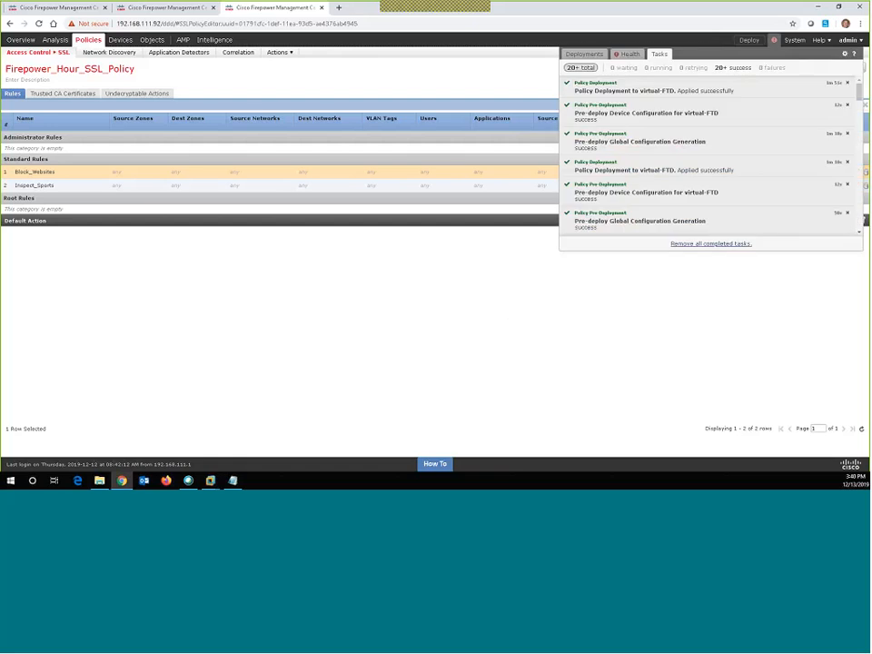
{"action": "left_click", "coordinate": [512, 91]}
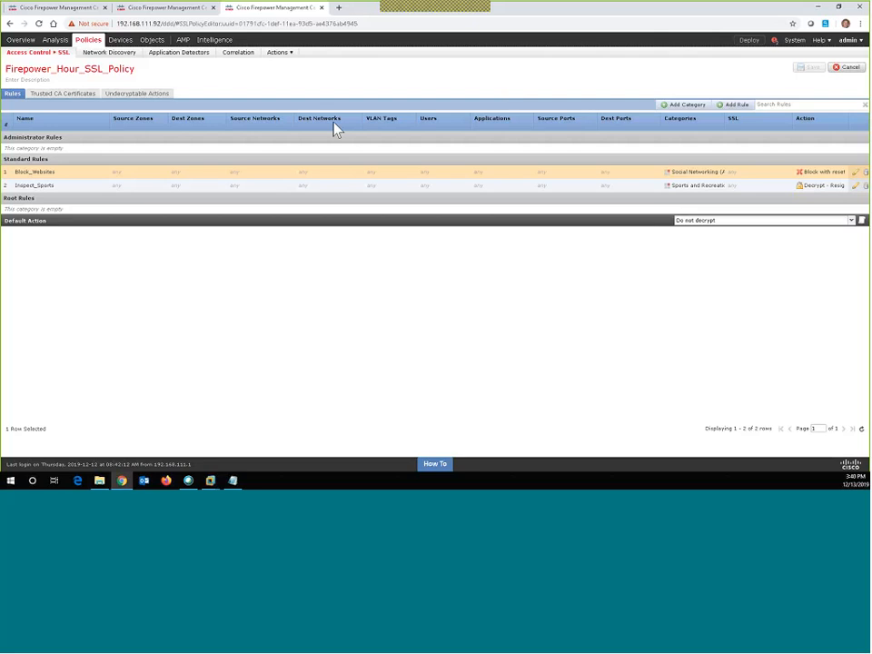
Step: Switch to VMware Workstation and open facebook.com in Chrome on the Windows 7 x64_DMZ_Domain virtual machine
{"action": "left_click", "coordinate": [192, 9]}
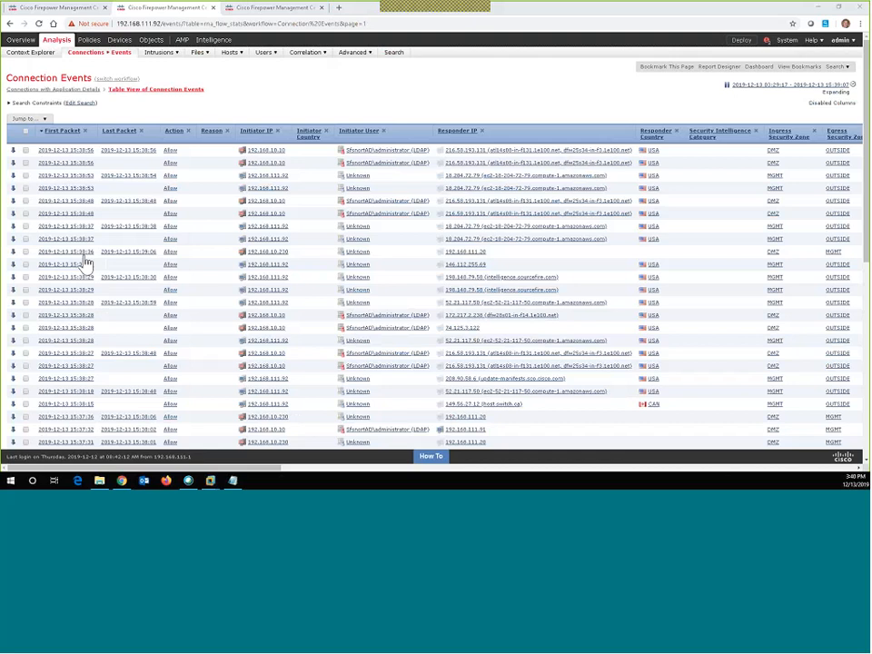
{"action": "left_click", "coordinate": [209, 480]}
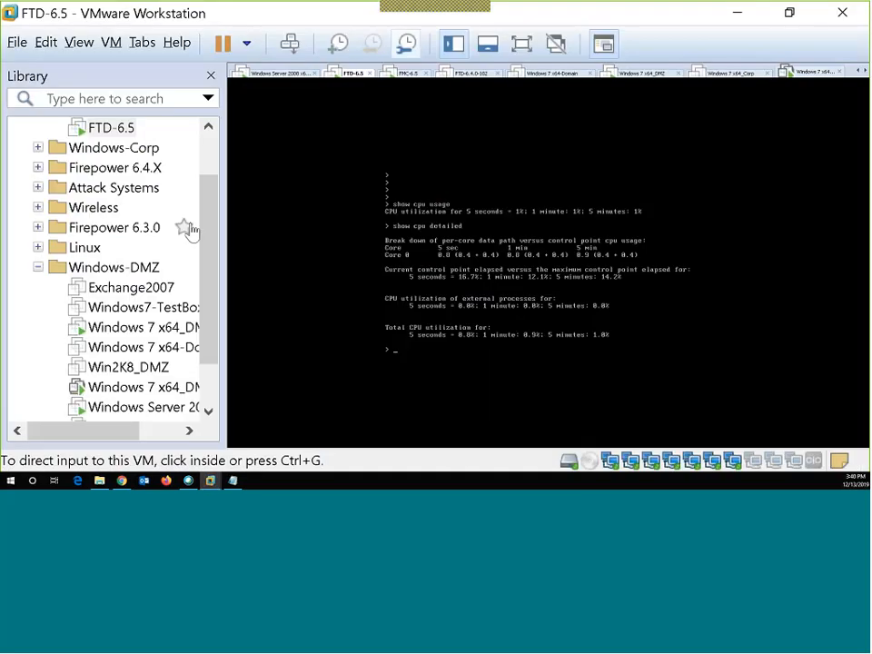
{"action": "left_click", "coordinate": [105, 389]}
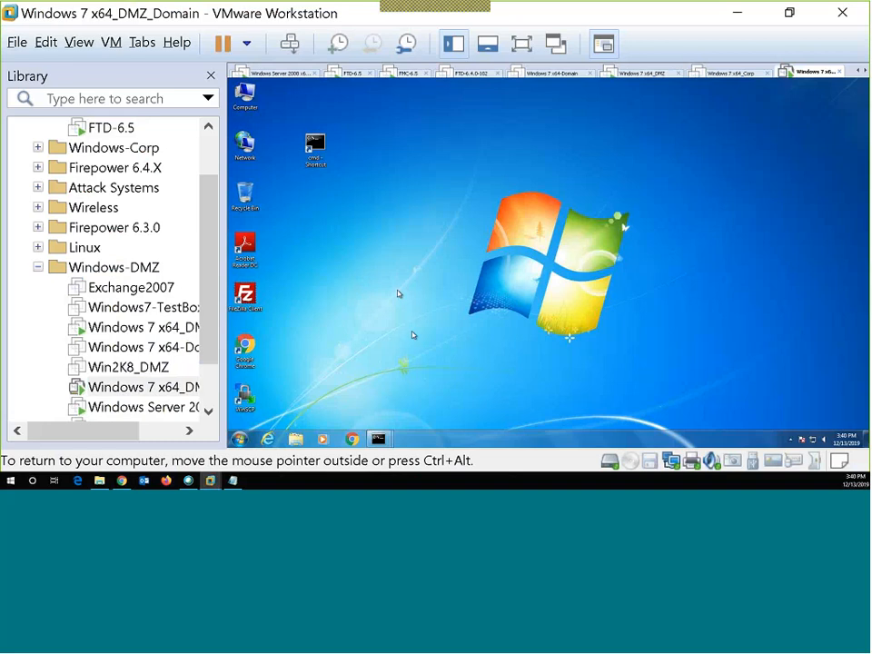
{"action": "left_click", "coordinate": [352, 440]}
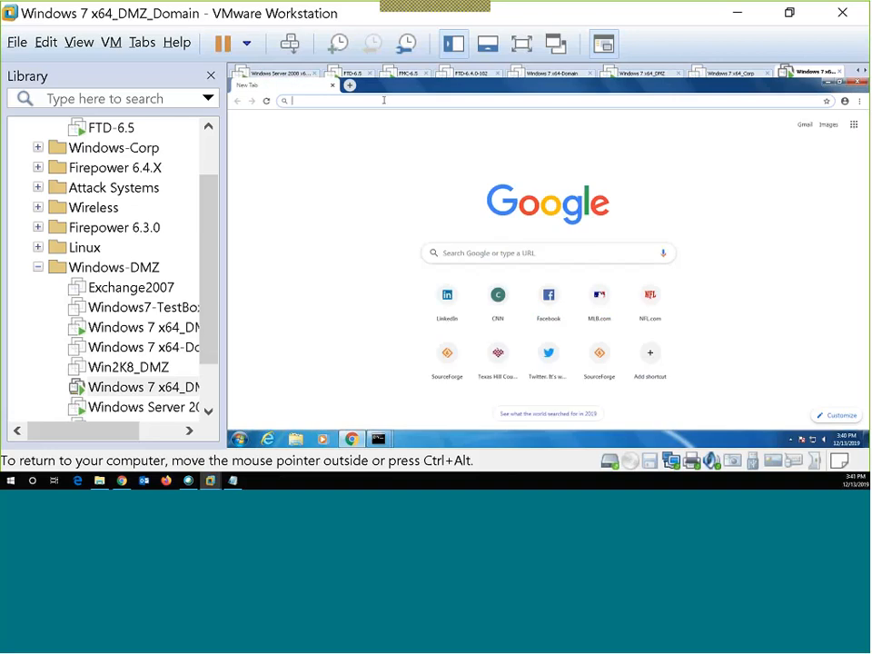
{"action": "type", "text": "facebook.com"}
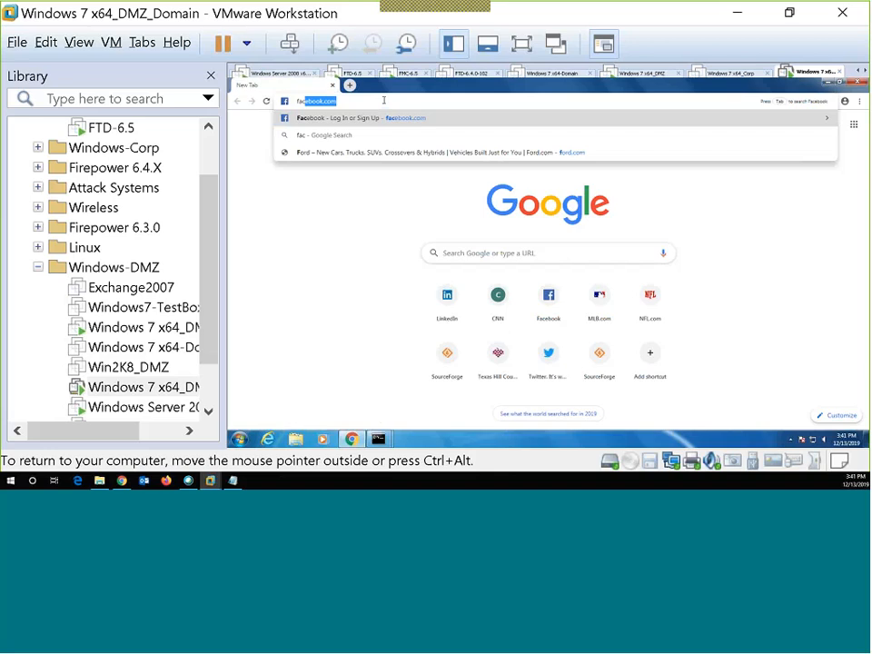
{"action": "key", "text": "Return"}
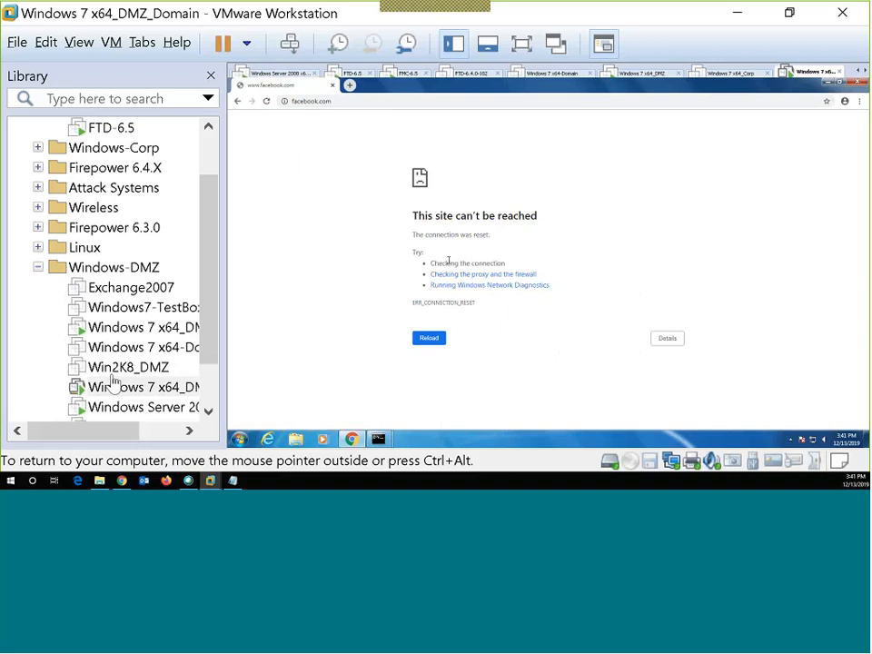
Step: Open nfl.com in a new browser tab on the Windows 7 x64_DMZ_Domain machine
{"action": "left_click", "coordinate": [348, 84]}
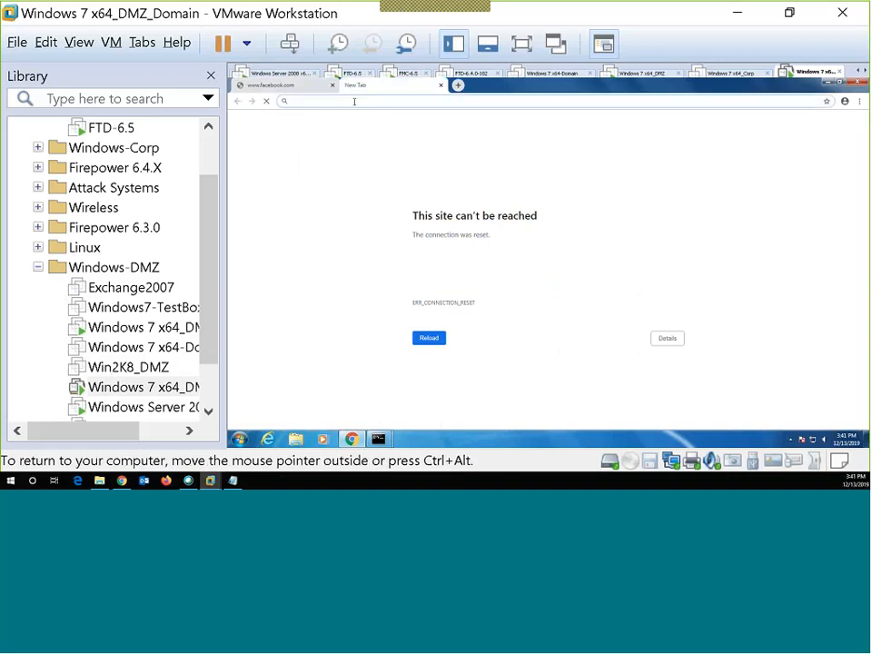
{"action": "type", "text": "nf"}
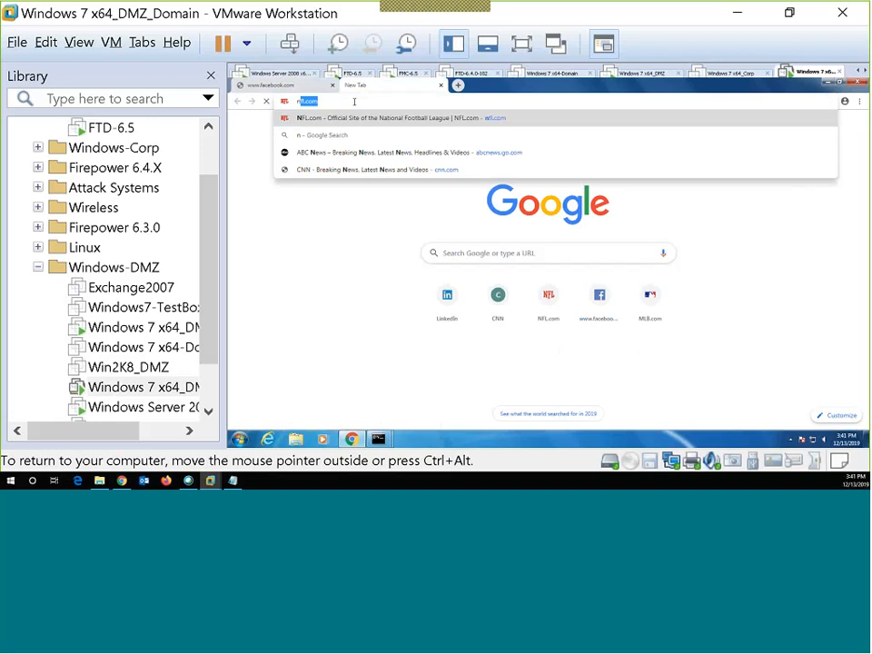
{"action": "type", "text": "l"}
{"action": "key", "text": "Return"}
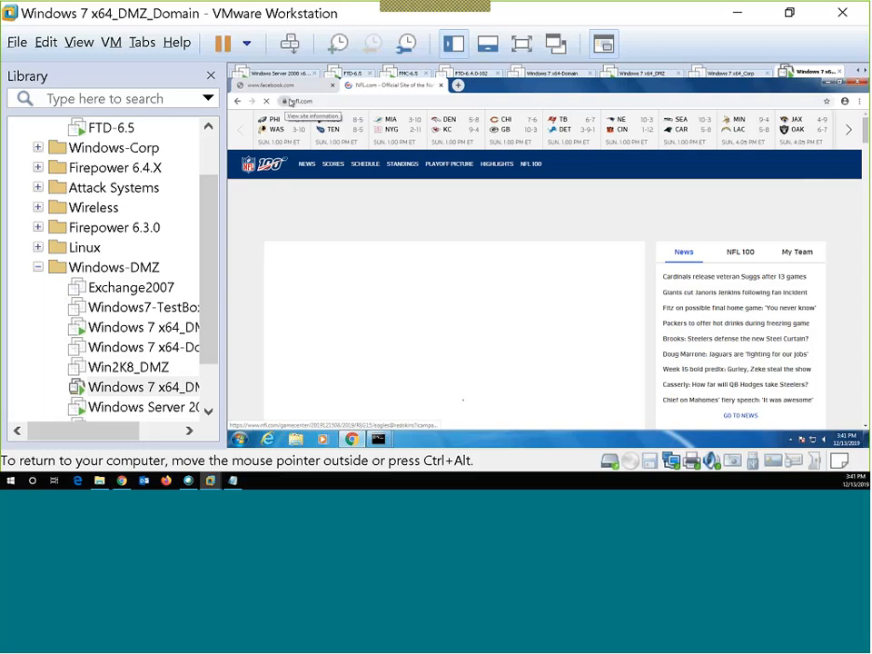
Step: View the certificate presented for nfl.com and inspect each entry in its certification path
{"action": "left_click", "coordinate": [286, 102]}
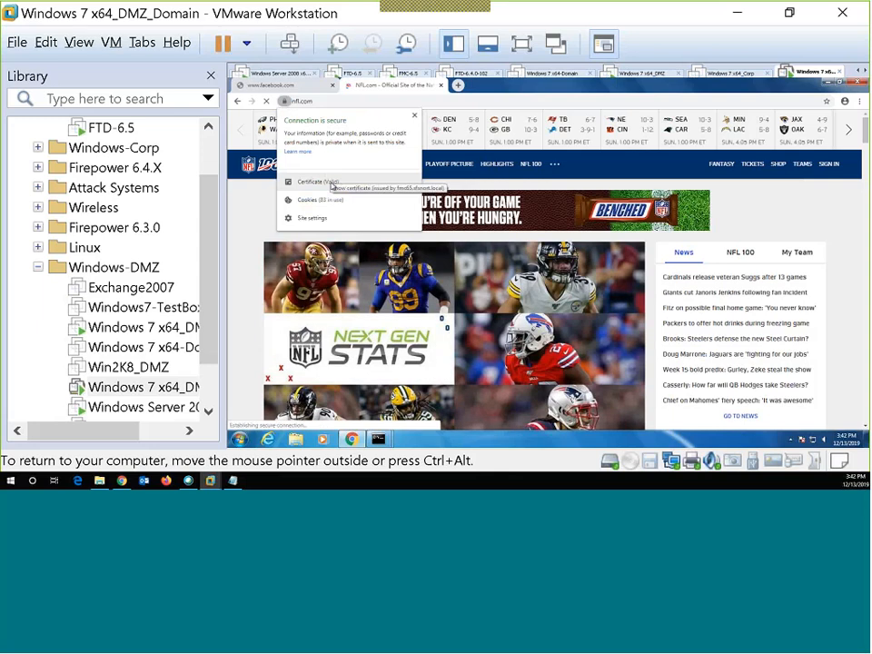
{"action": "left_click", "coordinate": [331, 186]}
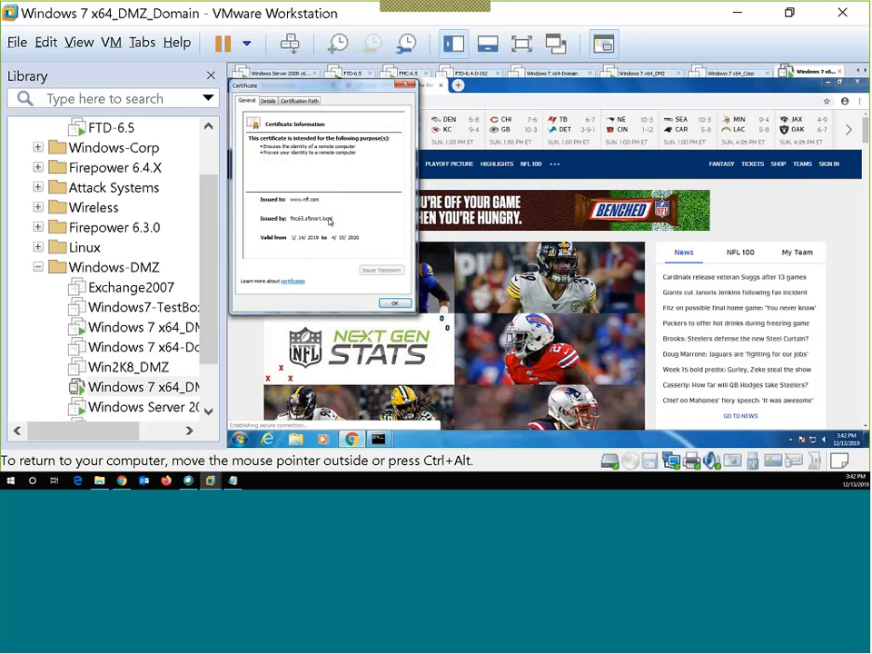
{"action": "left_click", "coordinate": [317, 102]}
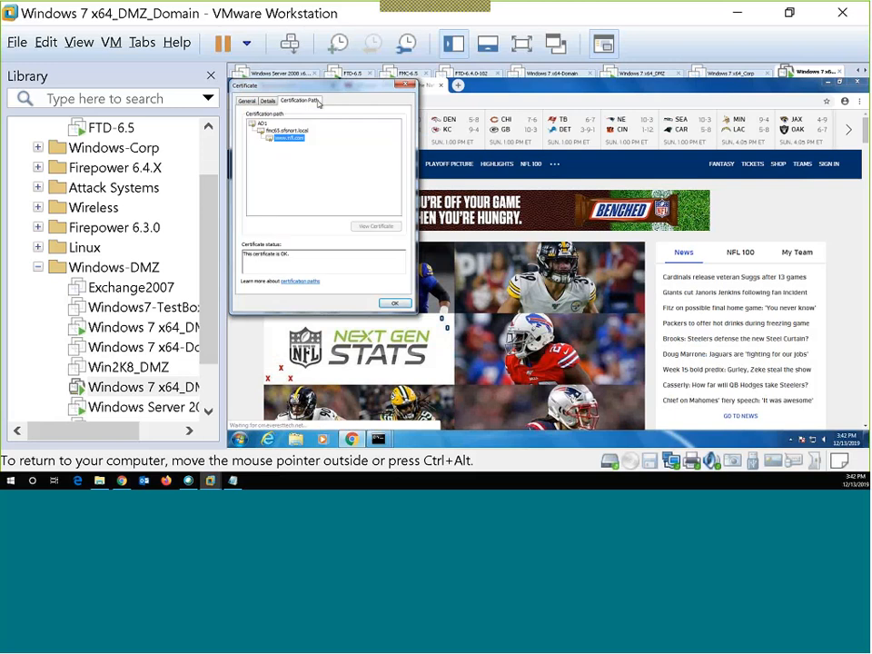
{"action": "left_click", "coordinate": [258, 124]}
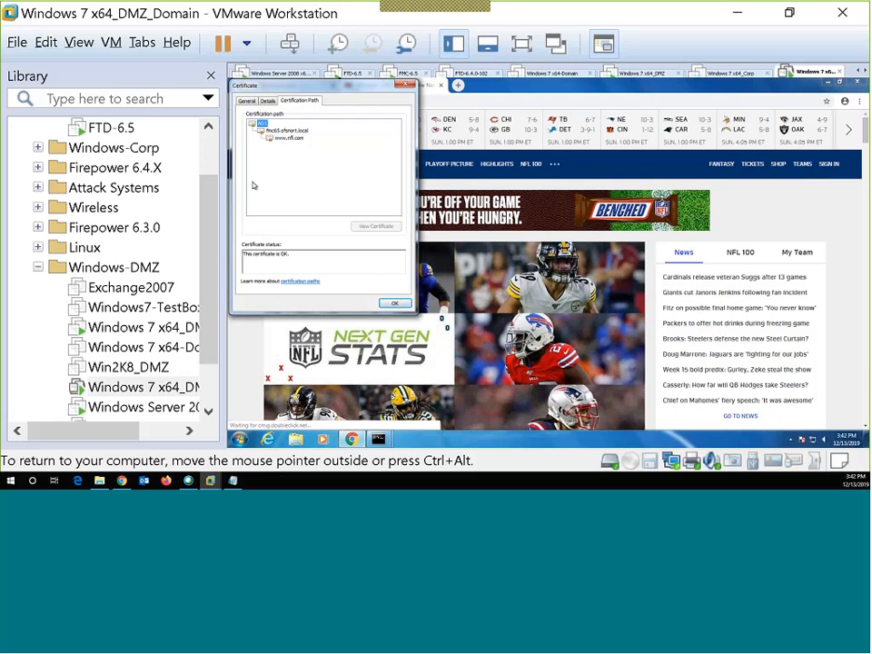
{"action": "left_click", "coordinate": [285, 131]}
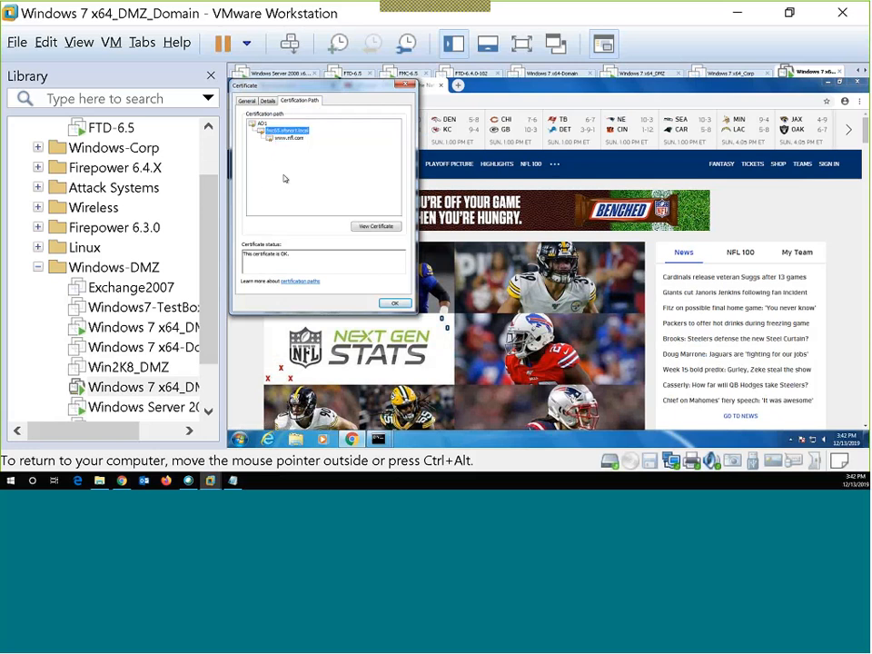
{"action": "left_click", "coordinate": [290, 138]}
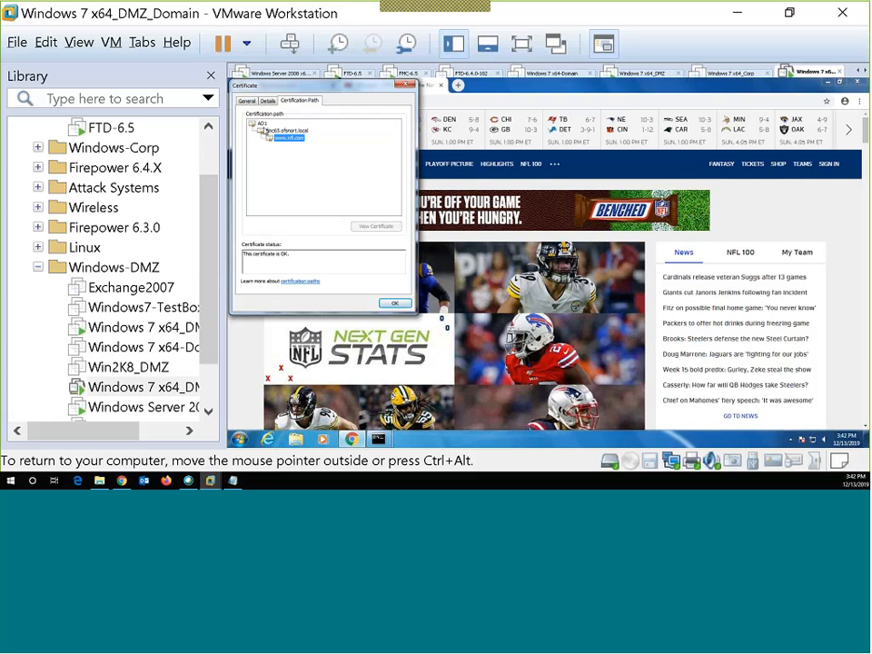
{"action": "left_click", "coordinate": [258, 124]}
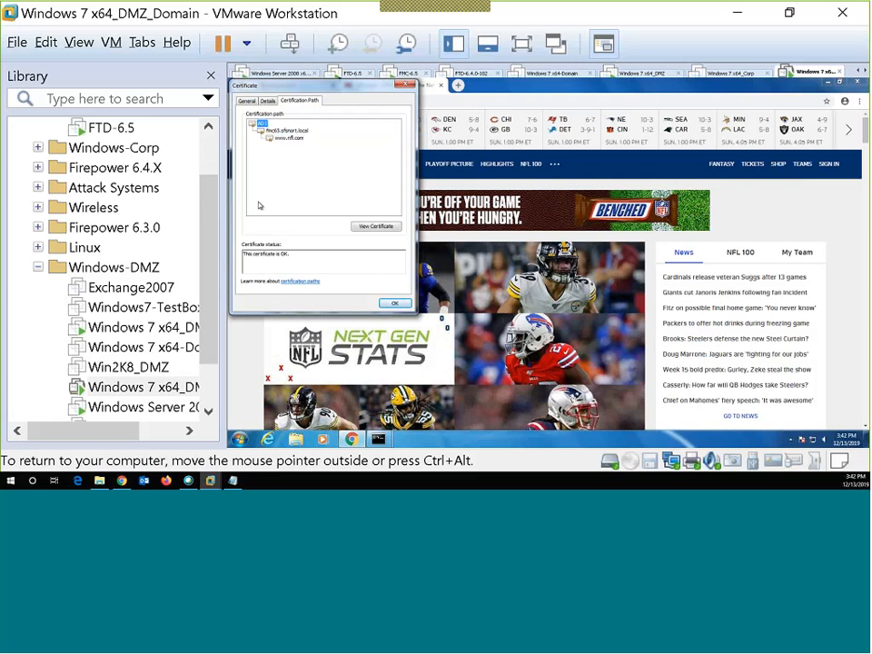
Step: Switch to the Windows 7 x64_DMZ virtual machine and open facebook.com in its Chrome browser
{"action": "left_click", "coordinate": [134, 332]}
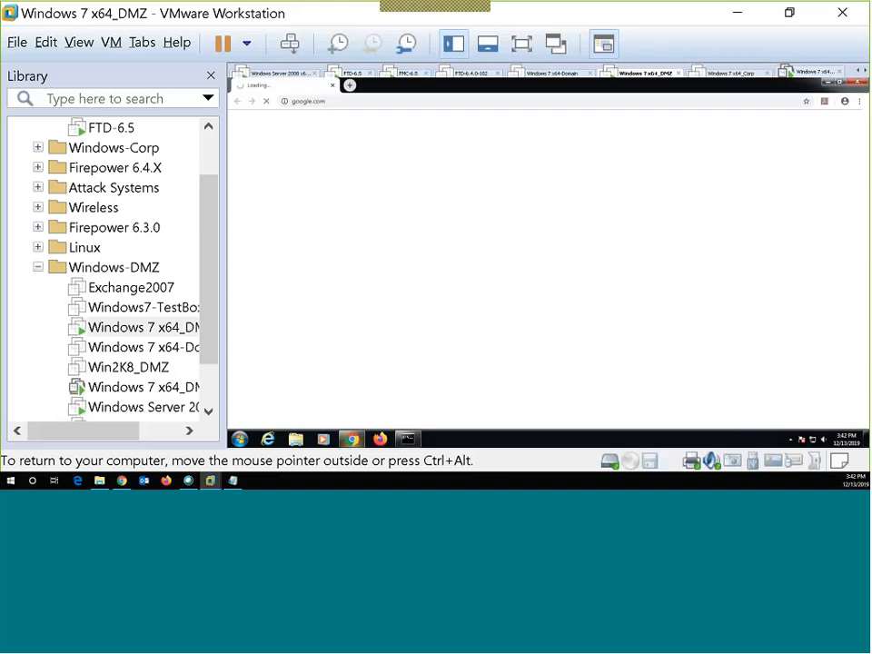
{"action": "left_click", "coordinate": [376, 101]}
{"action": "type", "text": "face"}
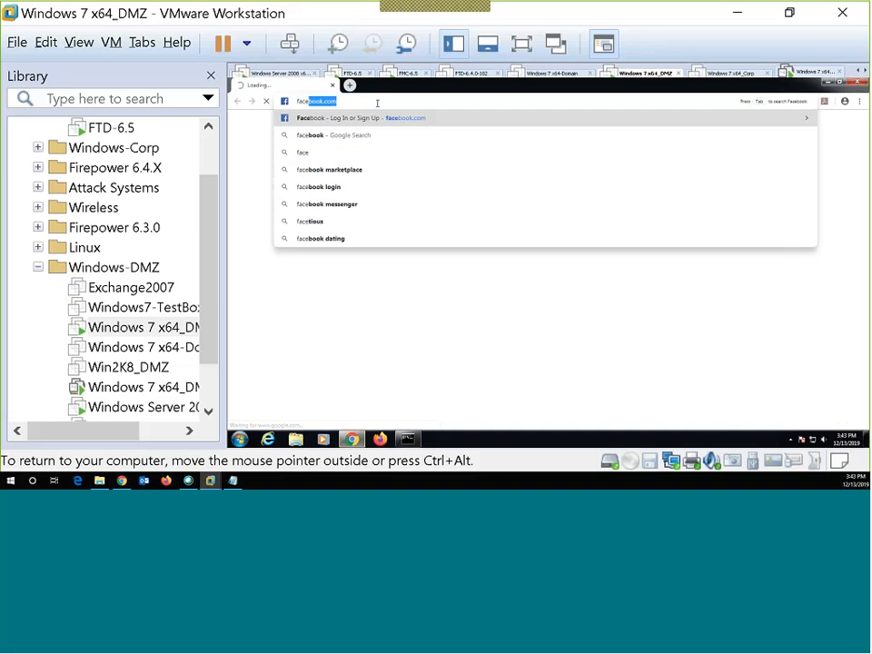
{"action": "key", "text": "Return"}
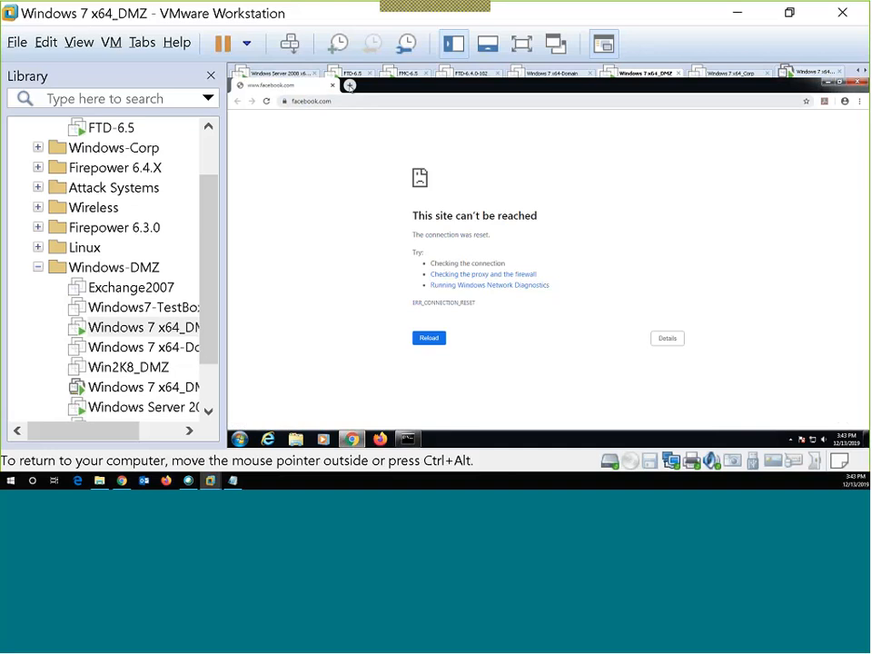
Step: Open nfl.com in a new browser tab on the Windows 7 x64_DMZ machine and expand the certificate error details
{"action": "left_click", "coordinate": [349, 84]}
{"action": "type", "text": "nfl.com"}
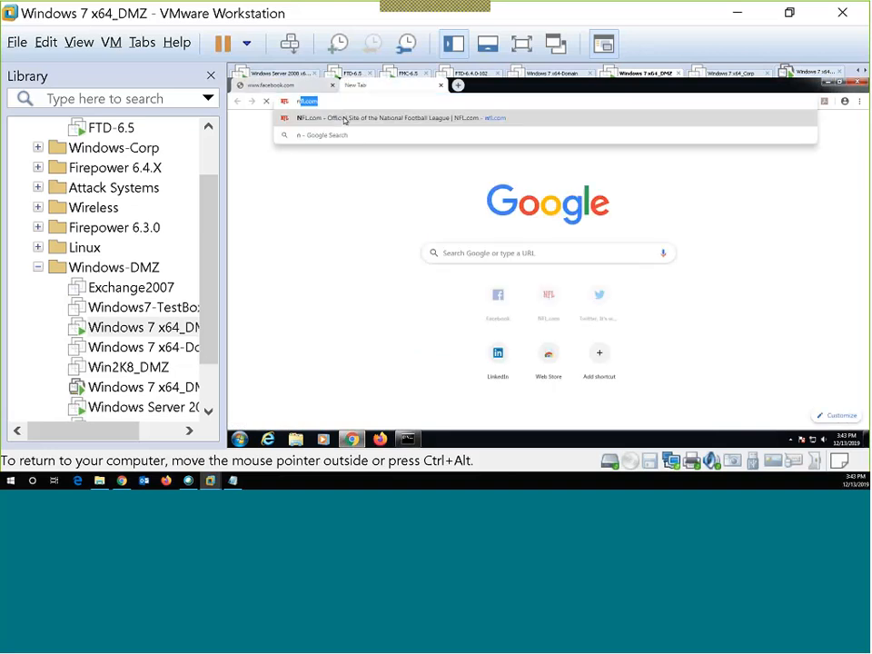
{"action": "key", "text": "Return"}
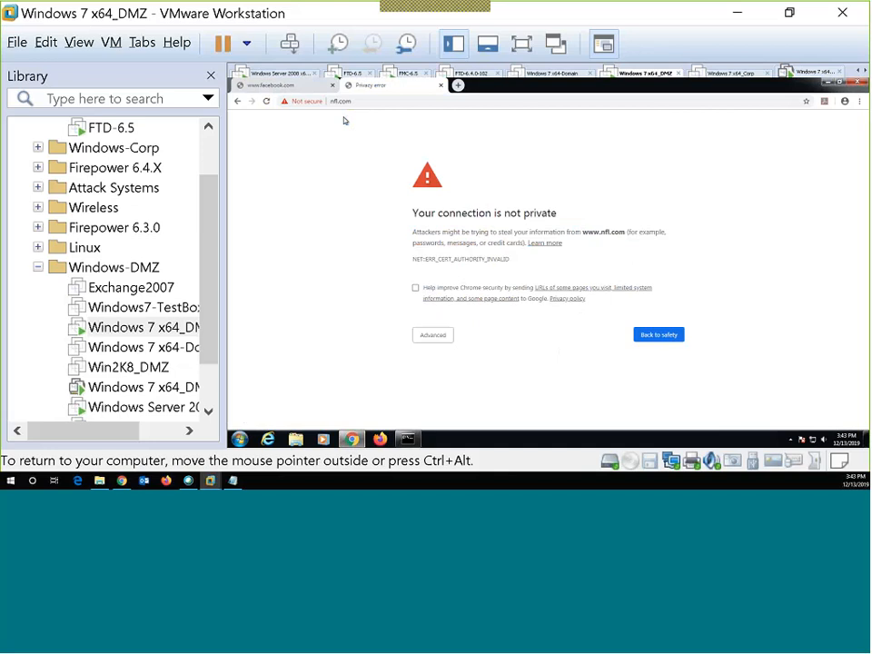
{"action": "key", "text": "F5"}
{"action": "left_click_drag", "start_coordinate": [512, 260], "coordinate": [438, 260]}
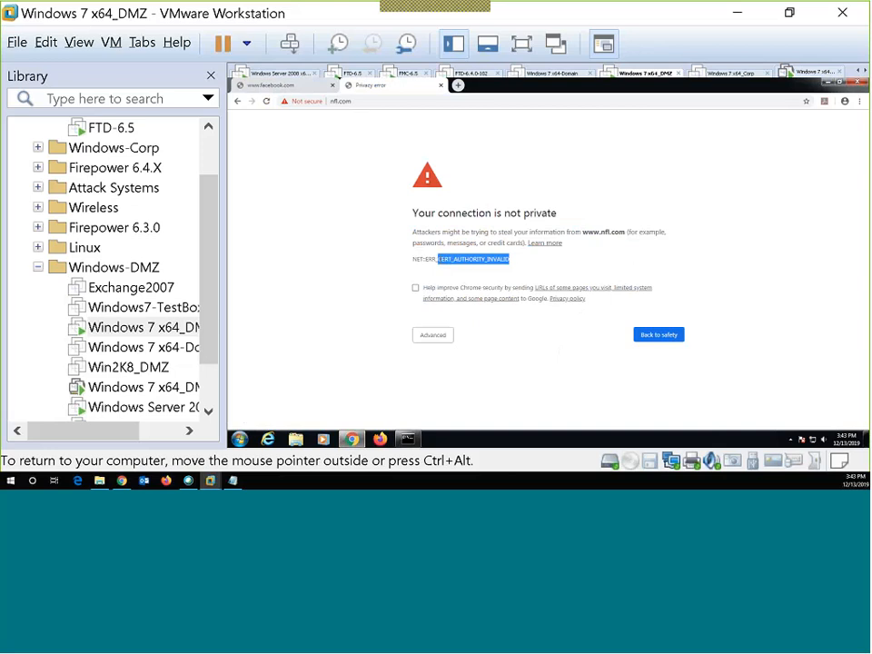
{"action": "left_click", "coordinate": [433, 335]}
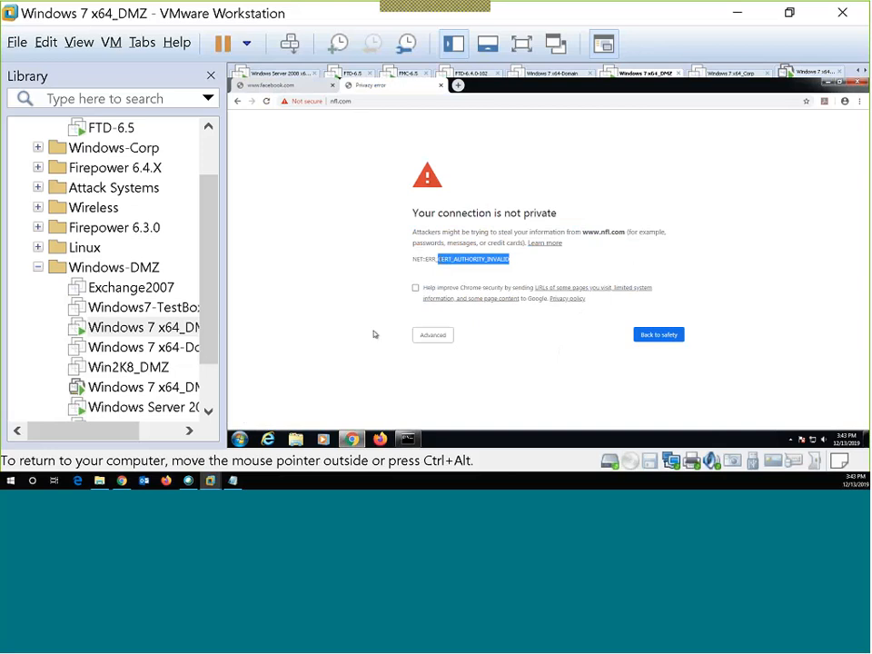
Step: View the nfl.com certificate on this machine, check the AD1 root's status in the certification path, and close the certificate
{"action": "left_click", "coordinate": [284, 102]}
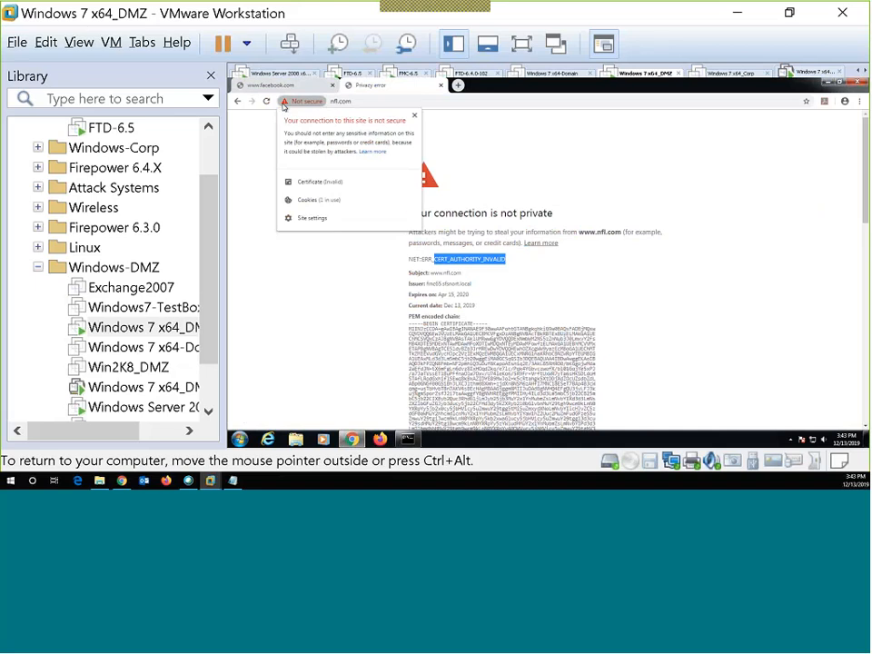
{"action": "left_click", "coordinate": [321, 182]}
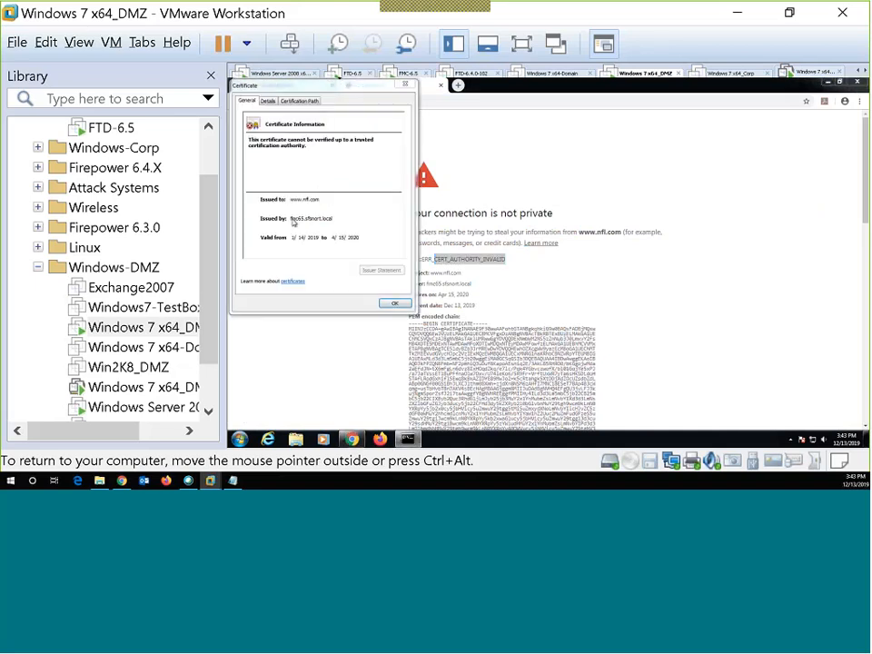
{"action": "left_click", "coordinate": [312, 101]}
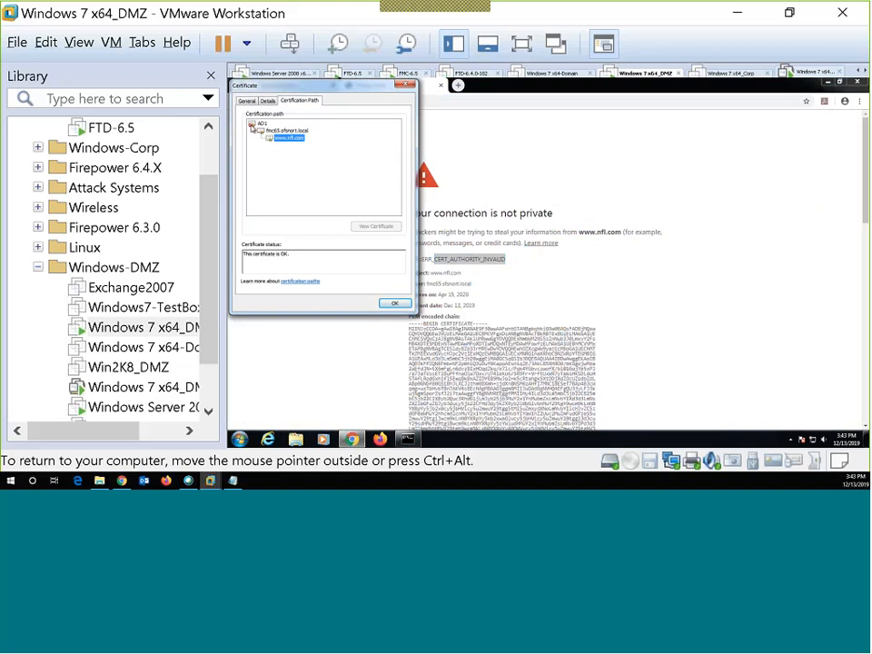
{"action": "left_click", "coordinate": [252, 123]}
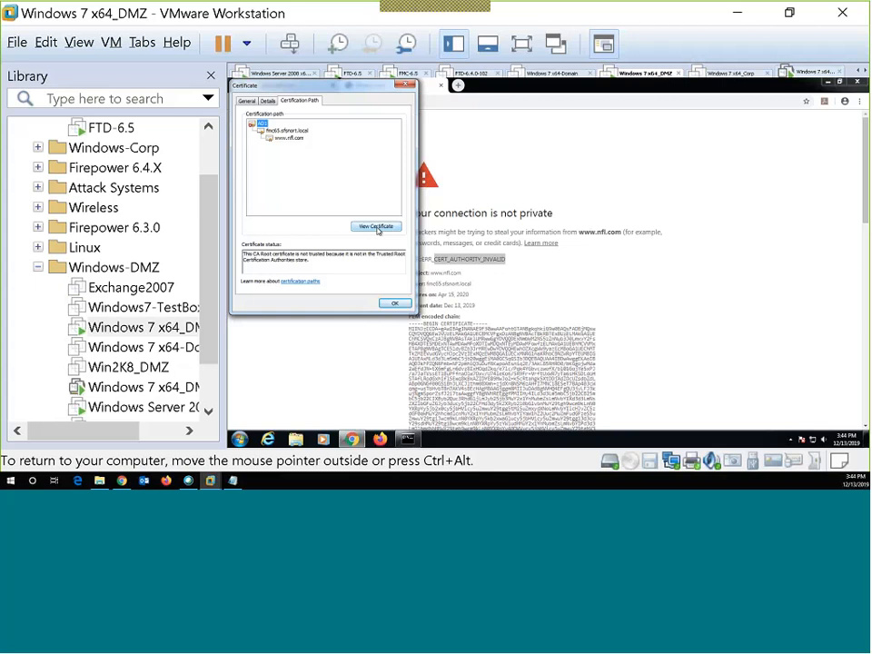
{"action": "left_click", "coordinate": [394, 303]}
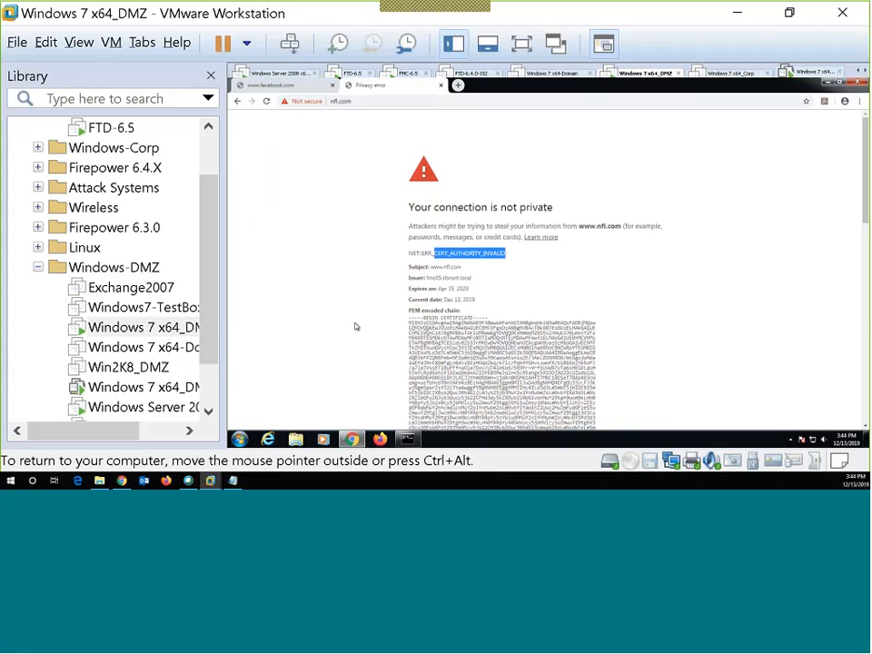
Step: Reload nfl.com on the Windows 7 x64_DMZ machine and proceed past the certificate privacy warning to the unsafe site
{"action": "scroll", "coordinate": [356, 326], "scroll_direction": "down", "scroll_amount": 3}
{"action": "scroll", "coordinate": [355, 328], "scroll_direction": "down", "scroll_amount": 5}
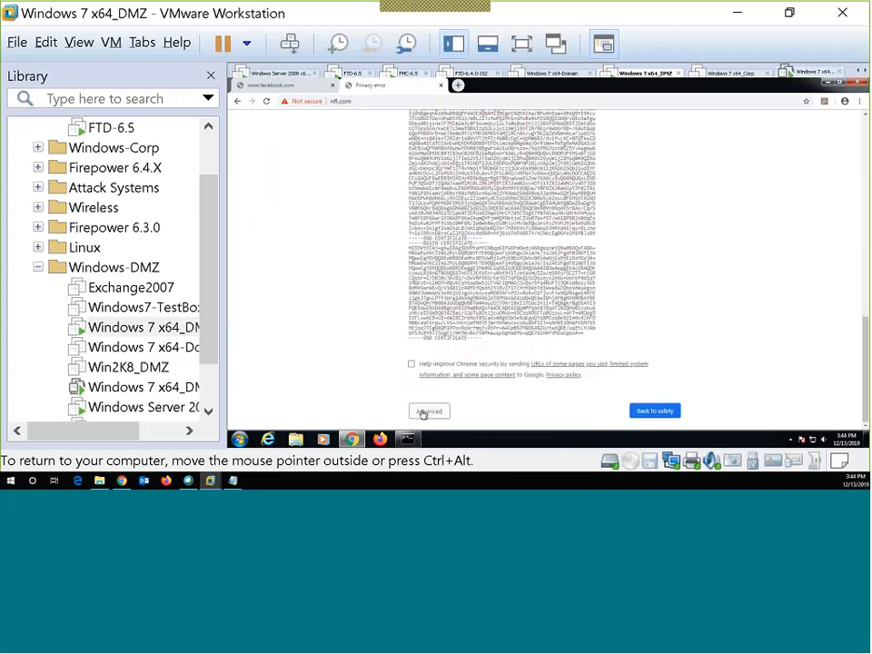
{"action": "left_click", "coordinate": [422, 414]}
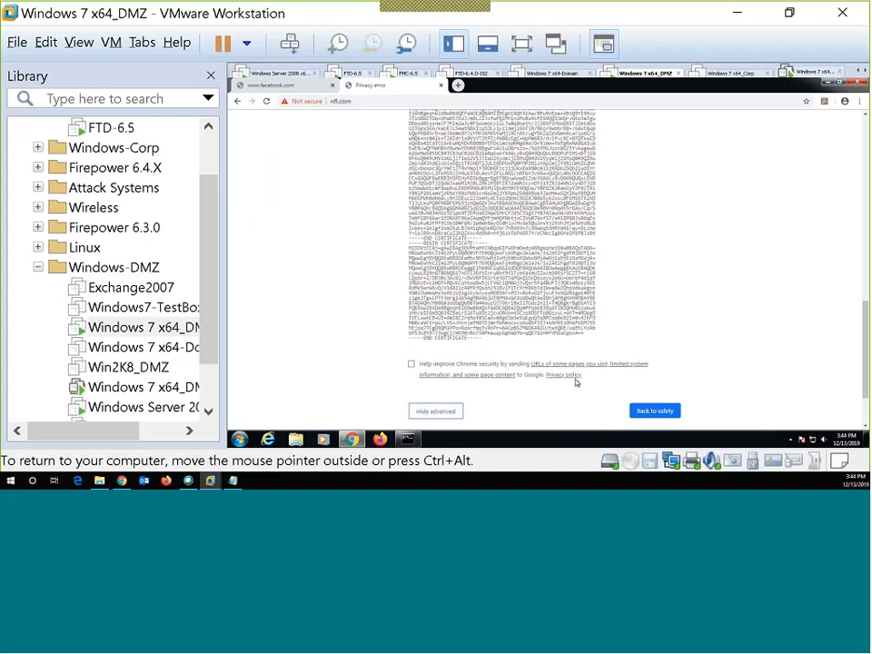
{"action": "left_click", "coordinate": [441, 411]}
{"action": "scroll", "coordinate": [692, 221], "scroll_direction": "up", "scroll_amount": 12}
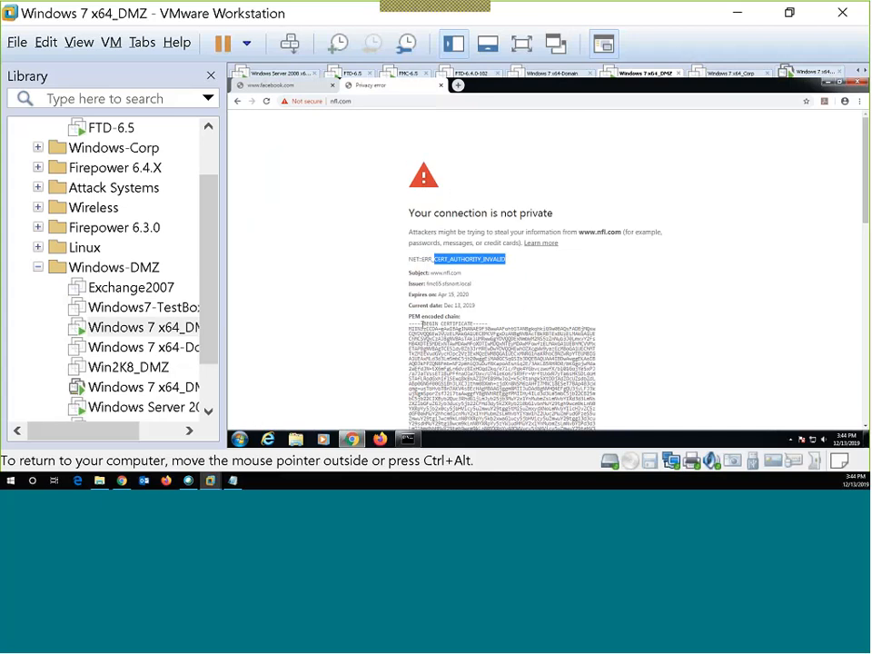
{"action": "left_click", "coordinate": [423, 324]}
{"action": "left_click", "coordinate": [393, 102]}
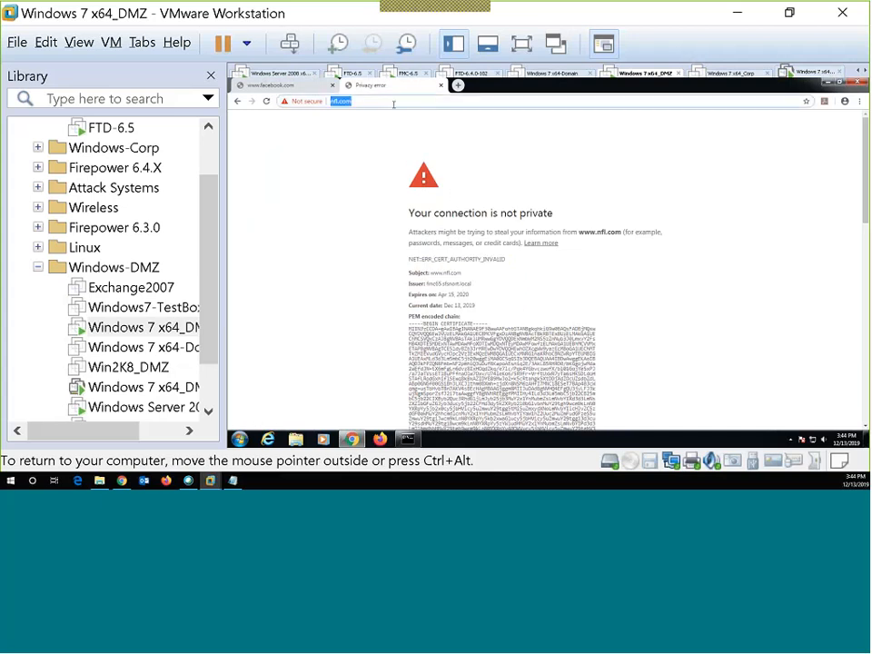
{"action": "key", "text": "Return"}
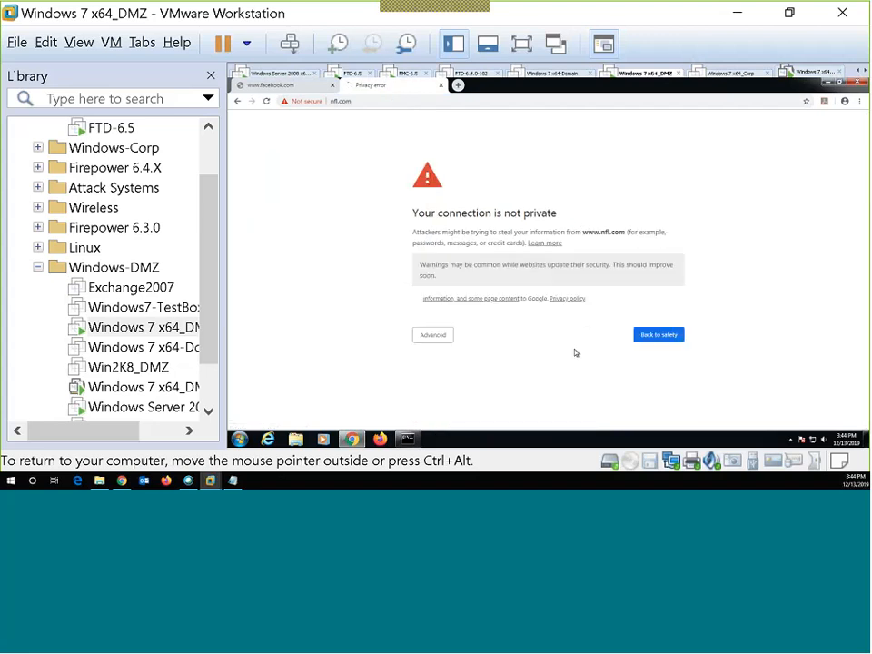
{"action": "left_click", "coordinate": [433, 336]}
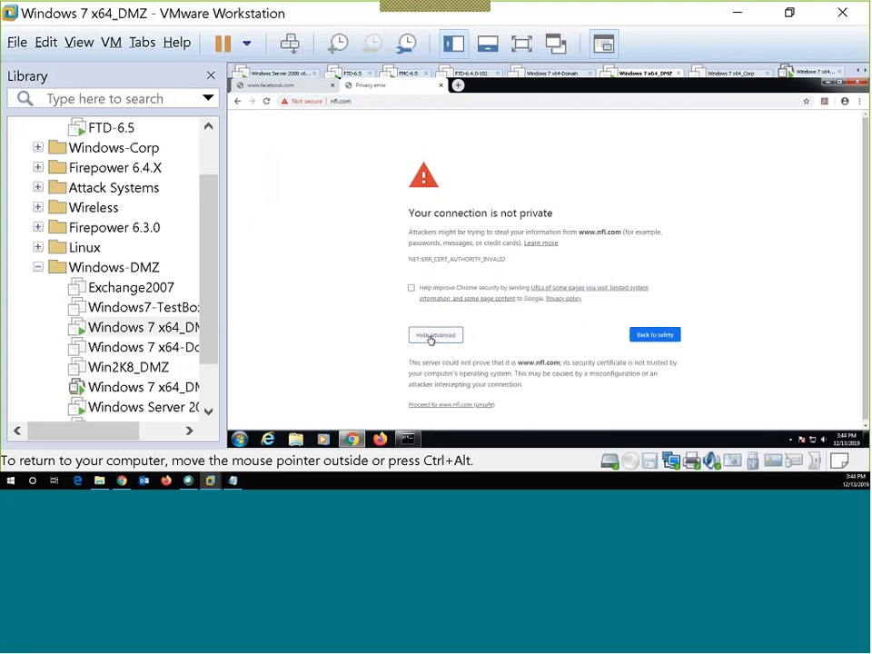
{"action": "left_click", "coordinate": [447, 405]}
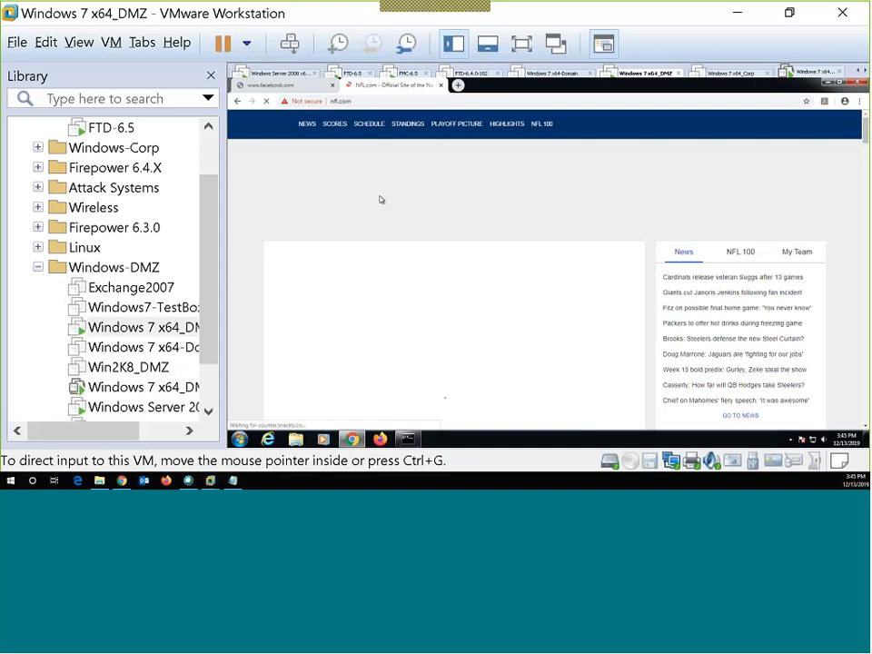
{"action": "left_click", "coordinate": [409, 73]}
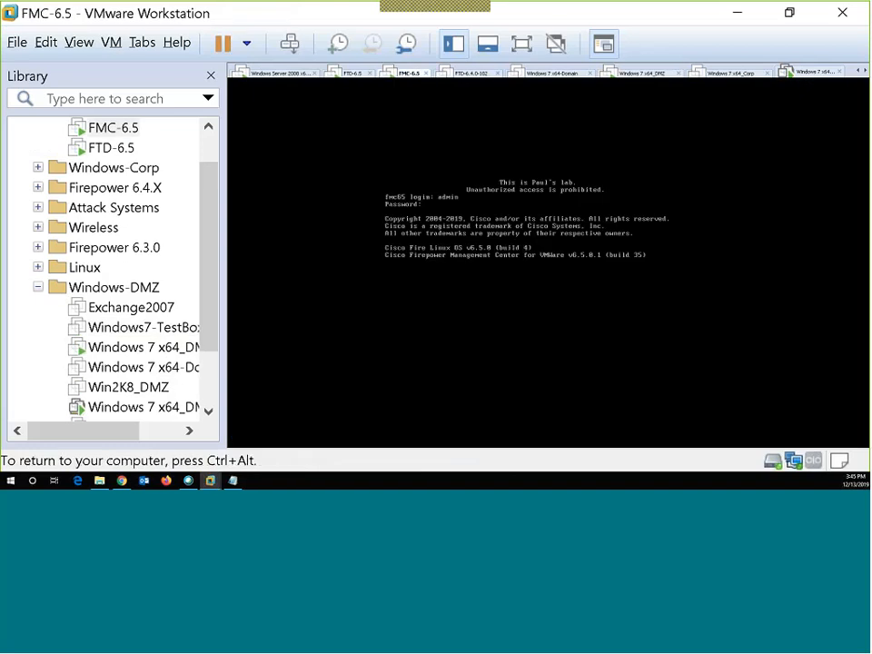
{"action": "key", "text": "Return"}
{"action": "key", "text": "Return"}
{"action": "key", "text": "ctrl+alt"}
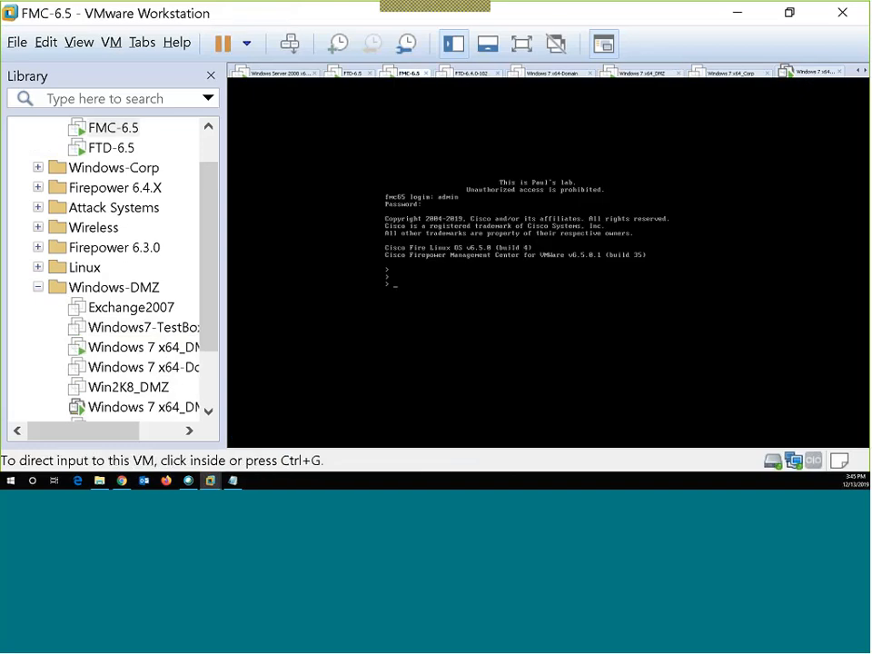
Step: Switch to the FTD-6.5 virtual machine console and check its CPU utilization with the show cpu command
{"action": "left_click", "coordinate": [113, 150]}
{"action": "left_click", "coordinate": [526, 302]}
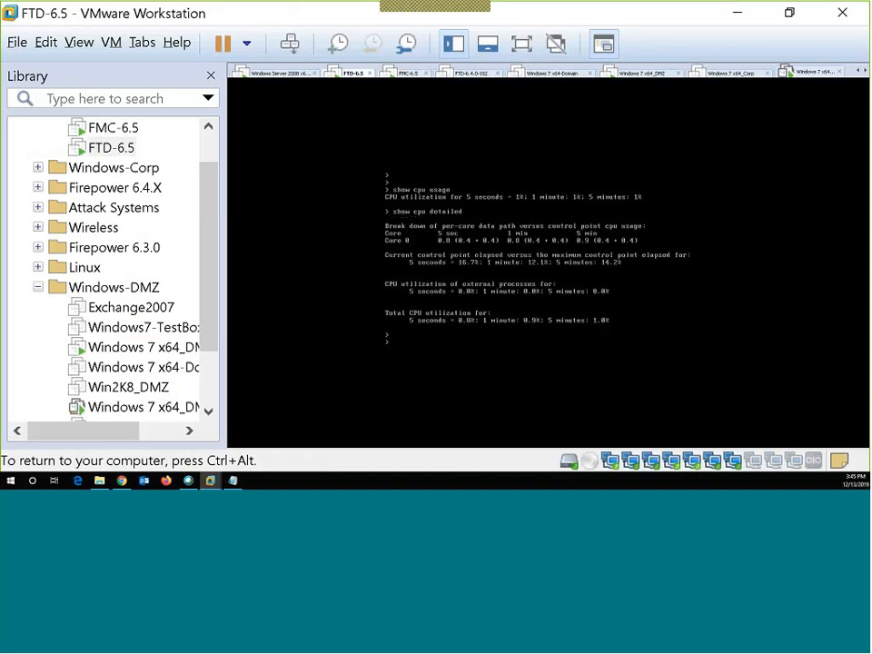
{"action": "key", "text": "Return"}
{"action": "type", "text": "sho"}
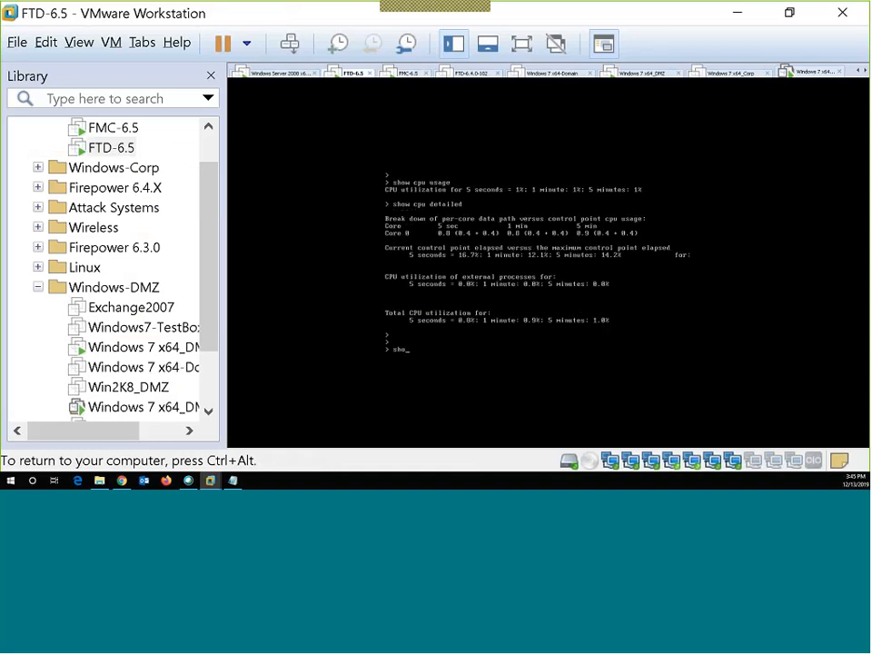
{"action": "type", "text": "w cpu"}
{"action": "key", "text": "Return"}
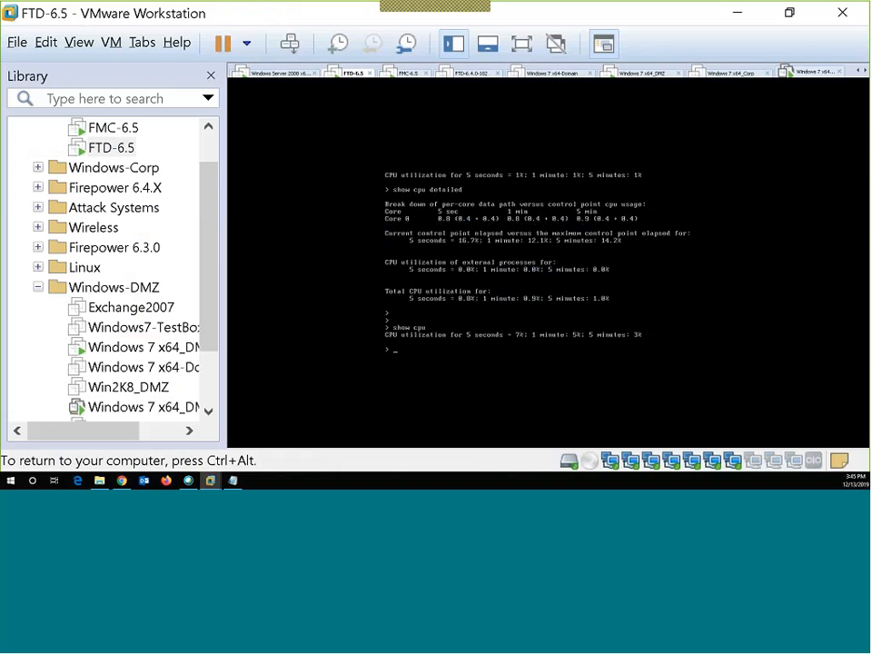
Step: Run show cpu detailed on the FTD-6.5 console to view the per-core CPU breakdown, and release input from the virtual machine
{"action": "key", "text": "Return"}
{"action": "key", "text": "Return"}
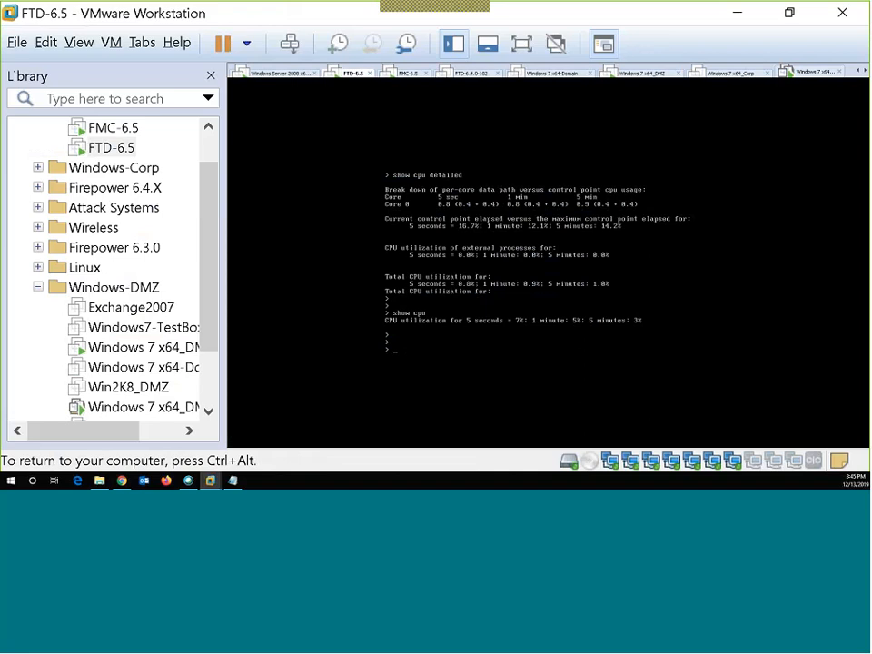
{"action": "type", "text": "show cpu detailed"}
{"action": "key", "text": "Return"}
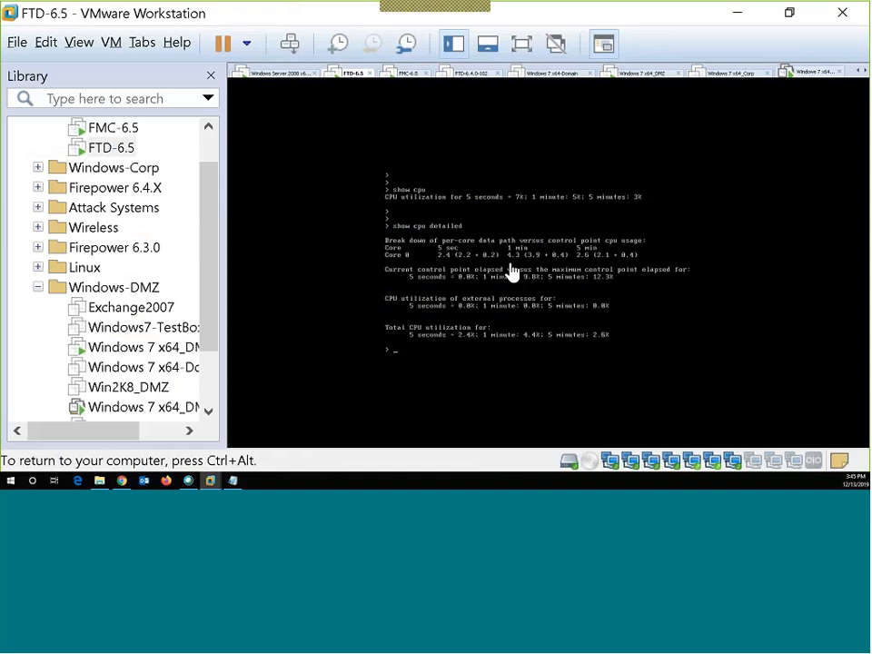
{"action": "key", "text": "ctrl+alt"}
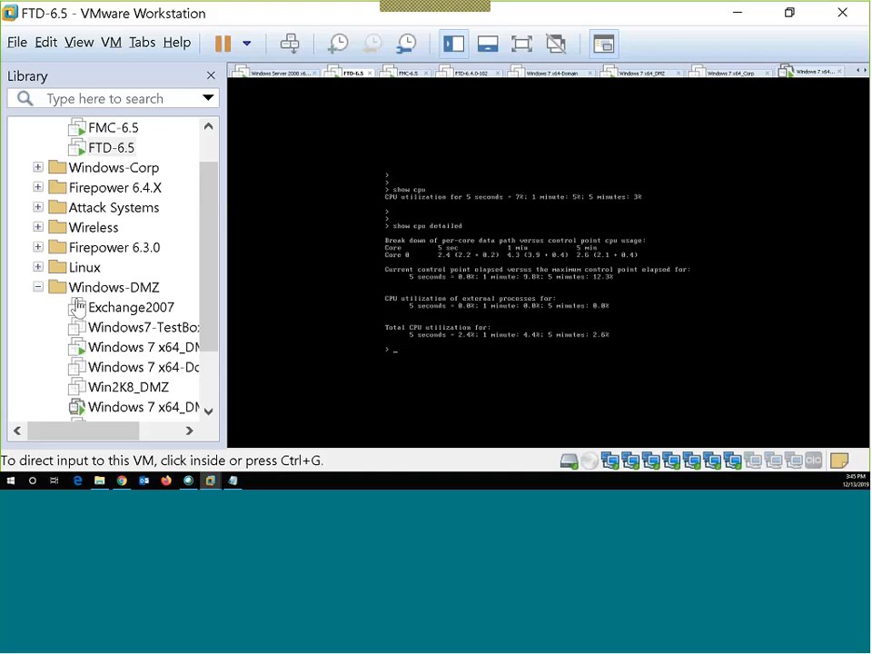
Step: Switch to Firepower Management Center in Chrome and examine the SSL status, web application and URL of the latest connection events
{"action": "left_click", "coordinate": [122, 481]}
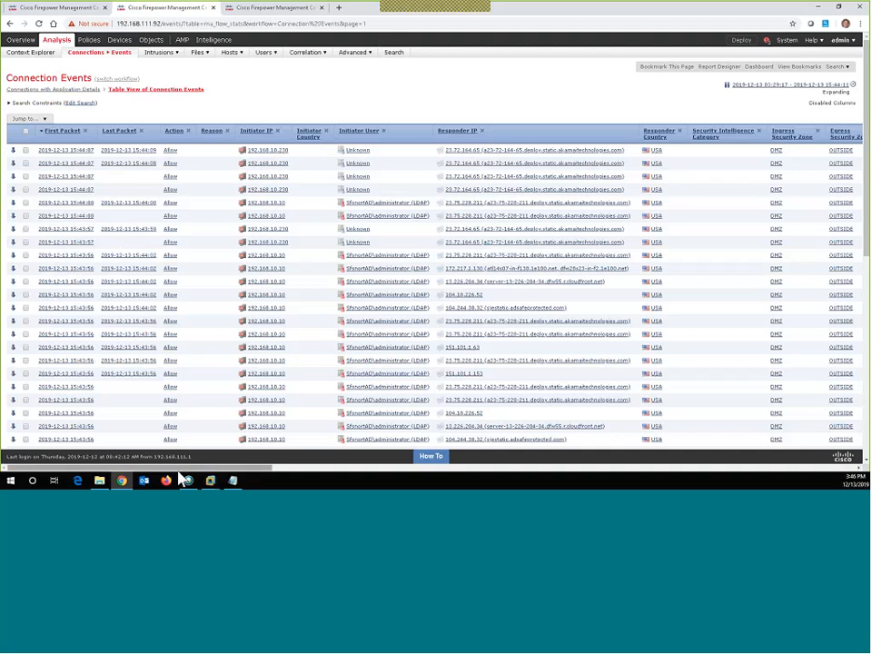
{"action": "left_click_drag", "start_coordinate": [182, 468], "coordinate": [393, 471]}
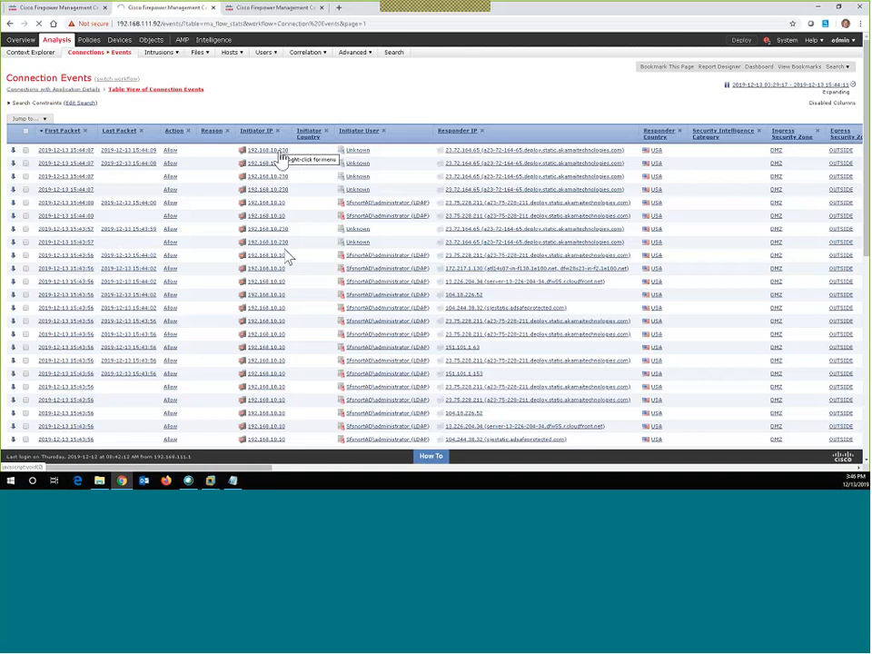
{"action": "scroll", "coordinate": [285, 259], "scroll_direction": "down", "scroll_amount": 5}
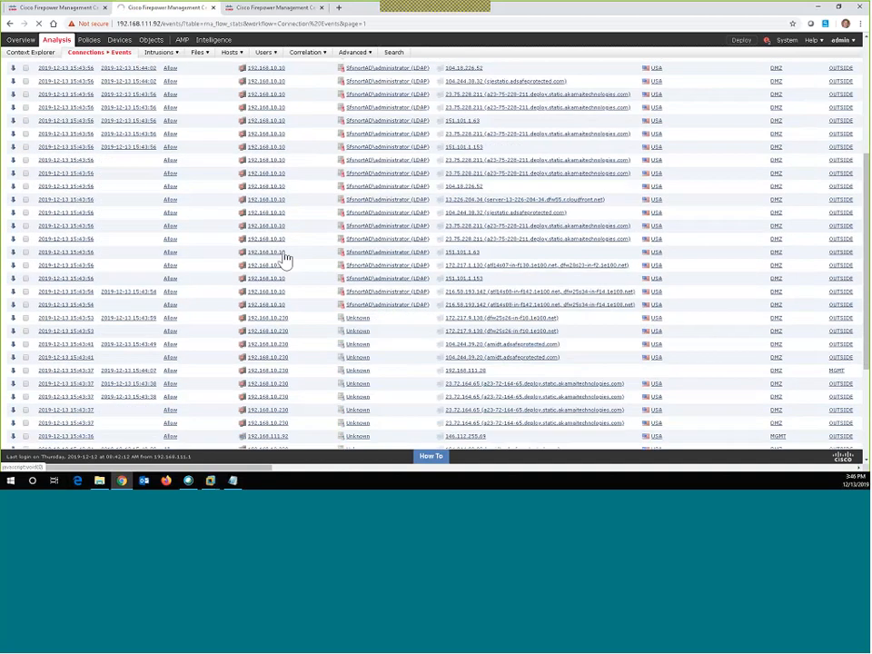
{"action": "scroll", "coordinate": [285, 260], "scroll_direction": "down", "scroll_amount": 3}
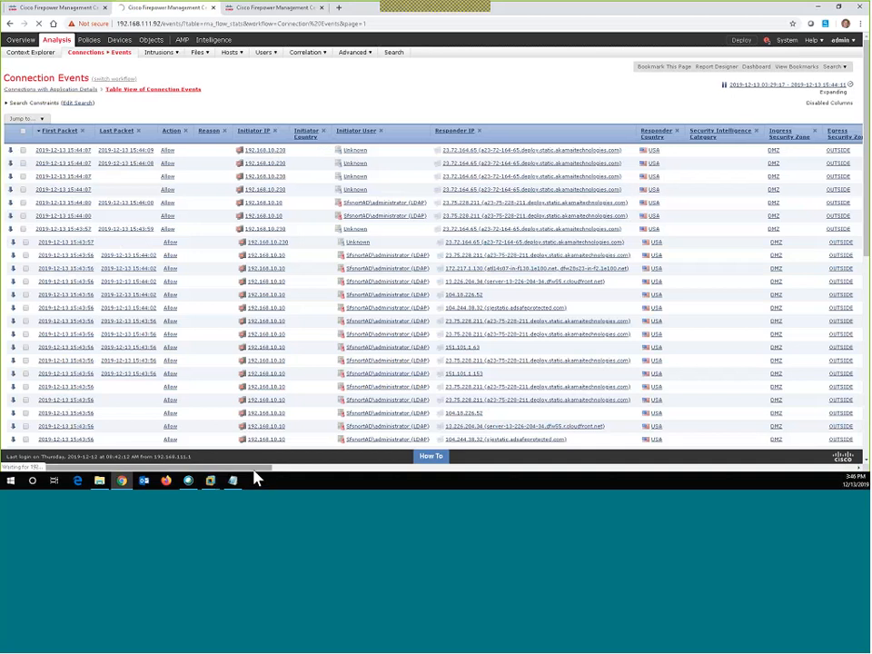
{"action": "left_click_drag", "start_coordinate": [255, 470], "coordinate": [492, 470]}
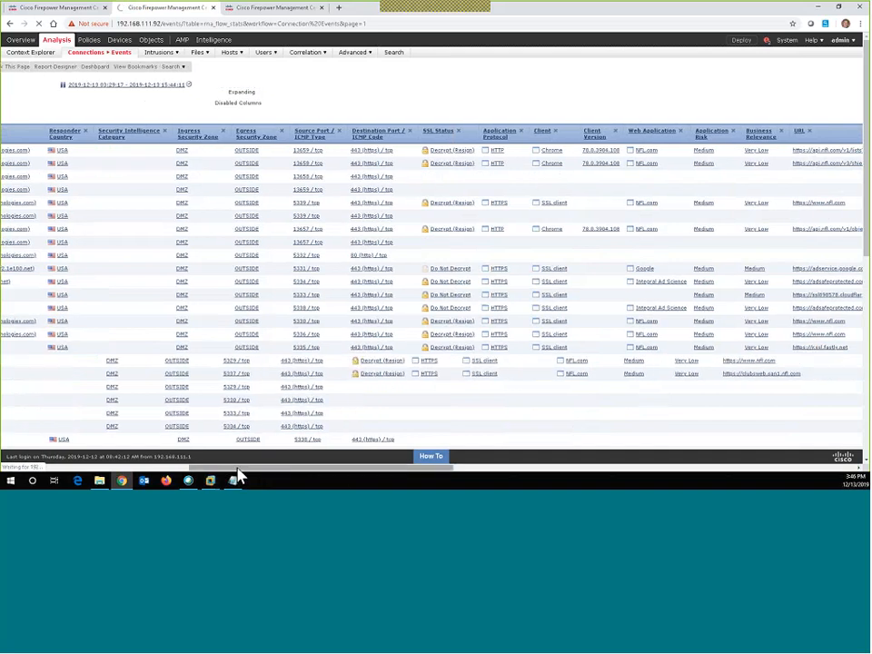
{"action": "left_click_drag", "start_coordinate": [237, 469], "coordinate": [329, 469]}
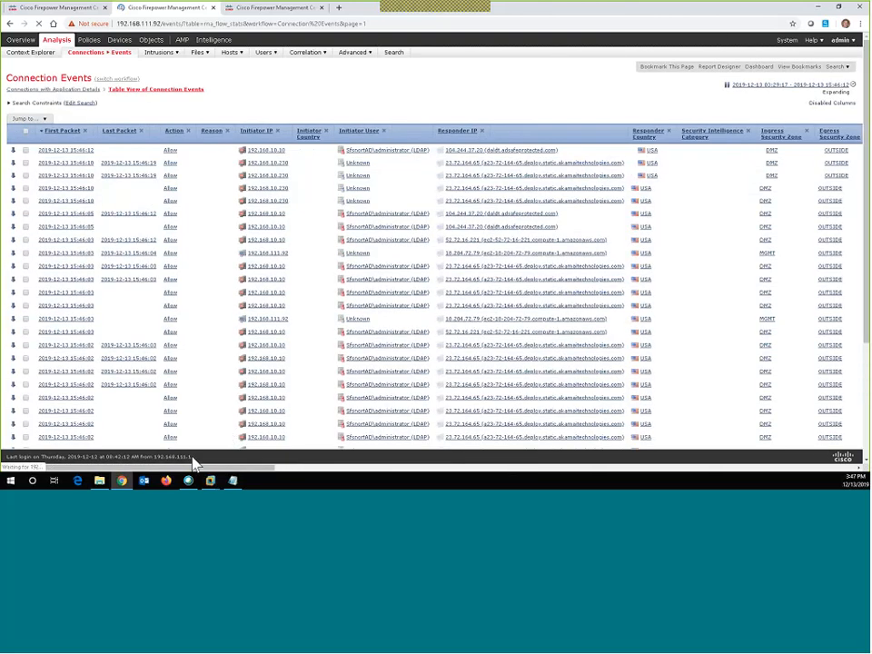
{"action": "left_click_drag", "start_coordinate": [194, 465], "coordinate": [357, 452]}
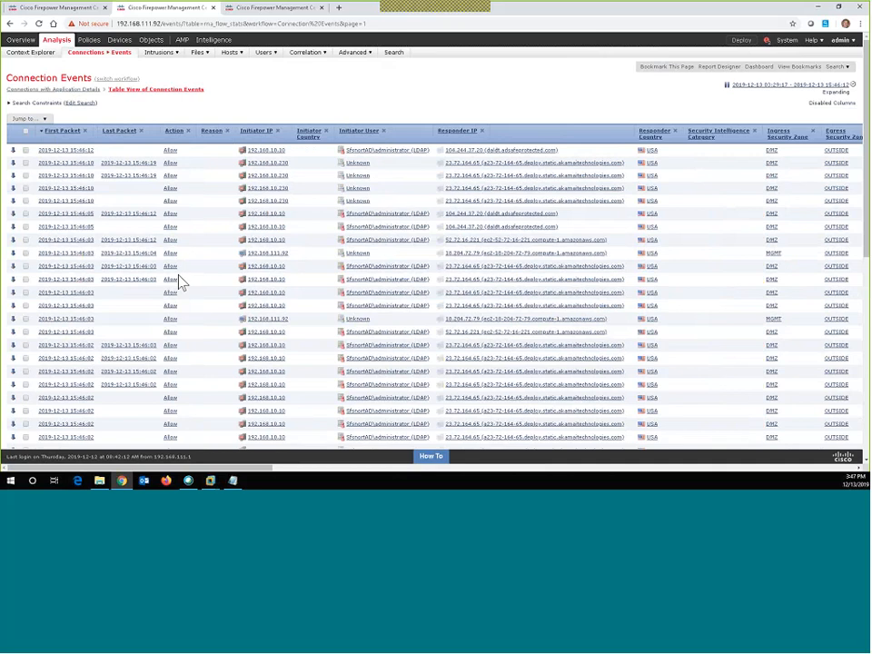
{"action": "scroll", "coordinate": [181, 286], "scroll_direction": "down", "scroll_amount": 5}
{"action": "scroll", "coordinate": [184, 289], "scroll_direction": "up", "scroll_amount": 5}
Step: Edit the connection events search to find only events with the action Block, and run it
{"action": "left_click", "coordinate": [82, 103]}
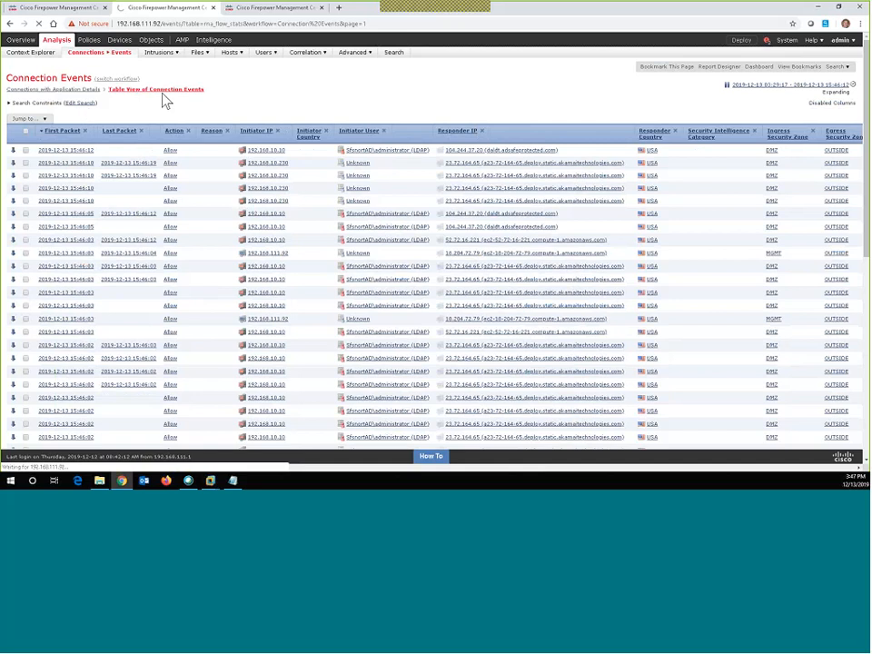
{"action": "left_click", "coordinate": [81, 105]}
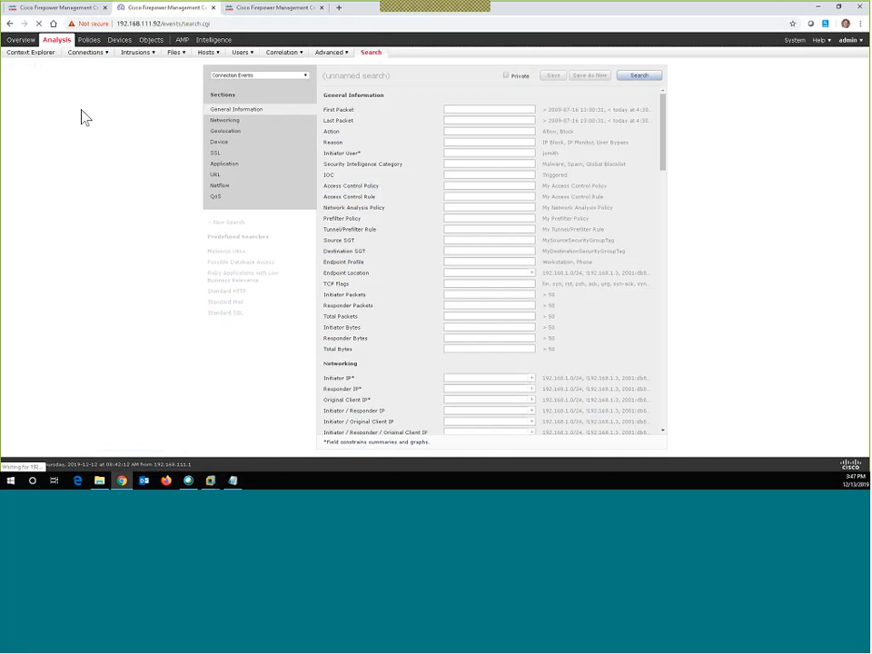
{"action": "left_click", "coordinate": [448, 130]}
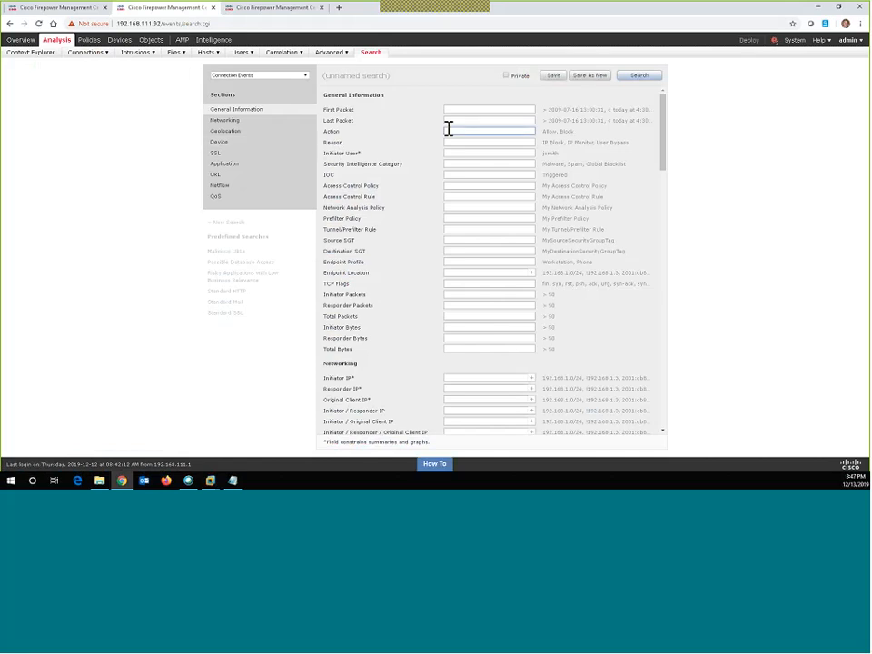
{"action": "type", "text": "Block"}
{"action": "left_click", "coordinate": [639, 77]}
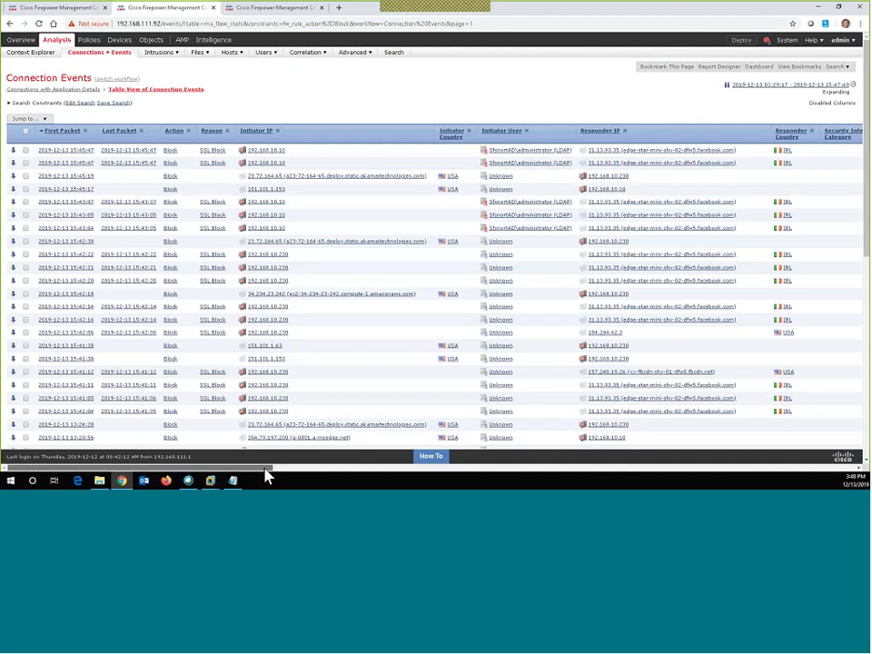
Step: Examine the blocked connection events' reason, SSL status, web application, URL and URL category across the table
{"action": "left_click_drag", "start_coordinate": [264, 469], "coordinate": [485, 471]}
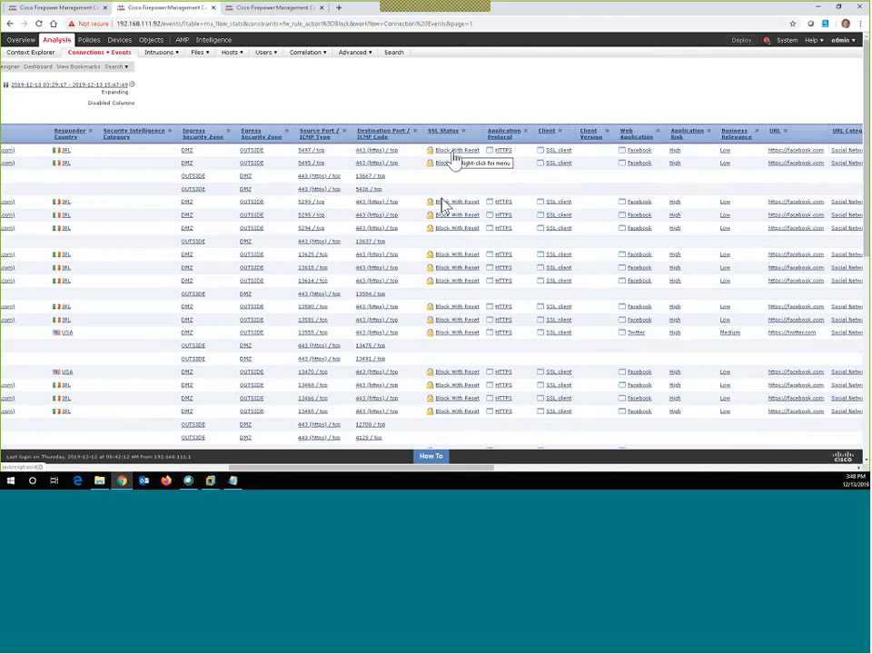
{"action": "left_click_drag", "start_coordinate": [377, 466], "coordinate": [380, 467]}
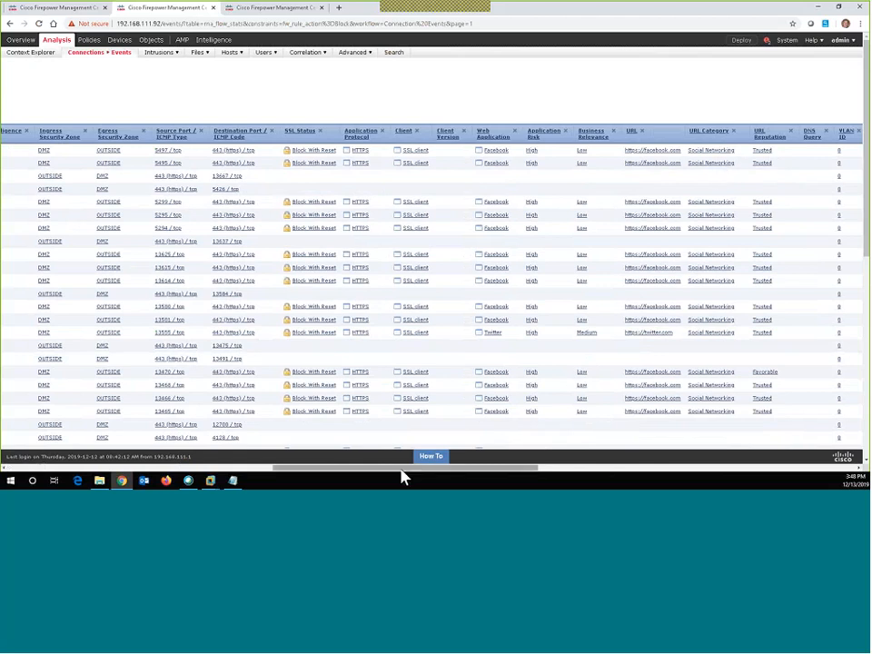
{"action": "left_click_drag", "start_coordinate": [400, 469], "coordinate": [80, 470]}
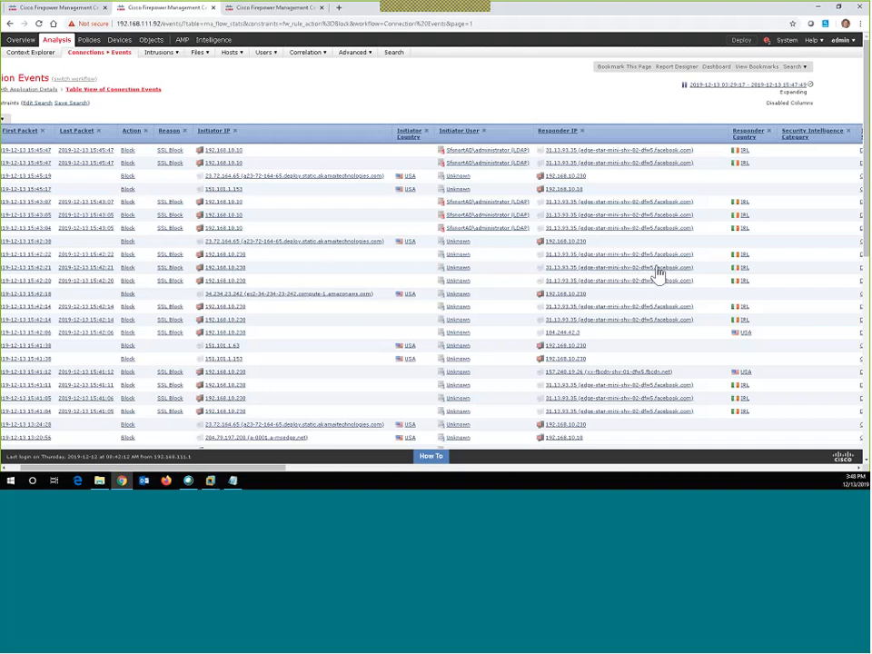
{"action": "left_click_drag", "start_coordinate": [285, 475], "coordinate": [547, 481]}
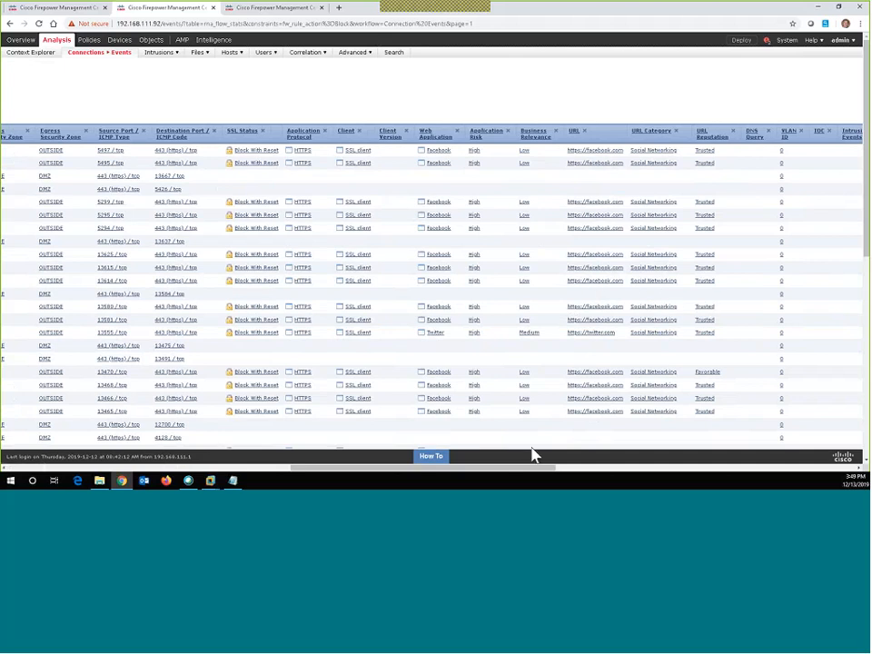
{"action": "left_click_drag", "start_coordinate": [525, 467], "coordinate": [236, 469]}
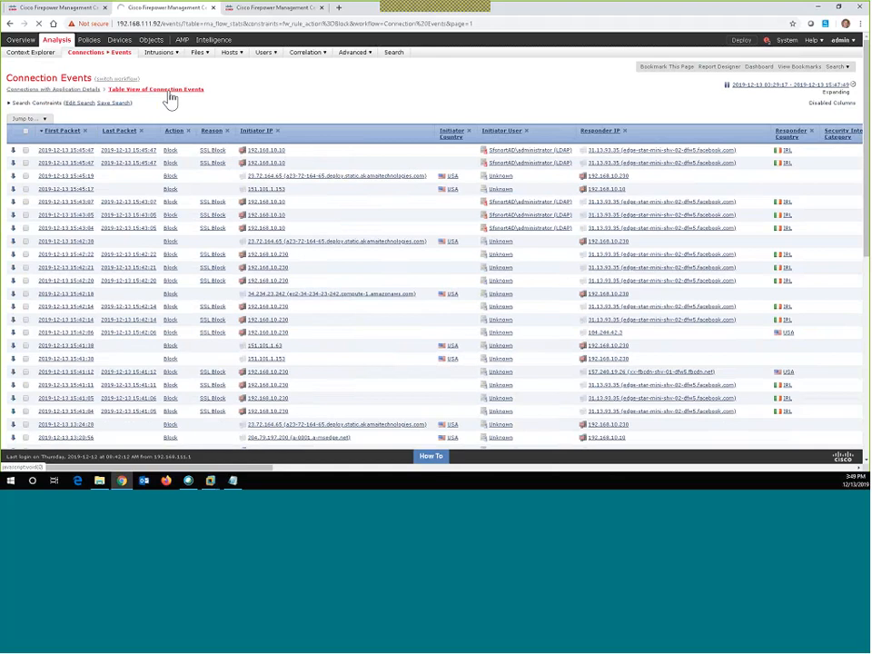
{"action": "left_click_drag", "start_coordinate": [249, 471], "coordinate": [411, 474]}
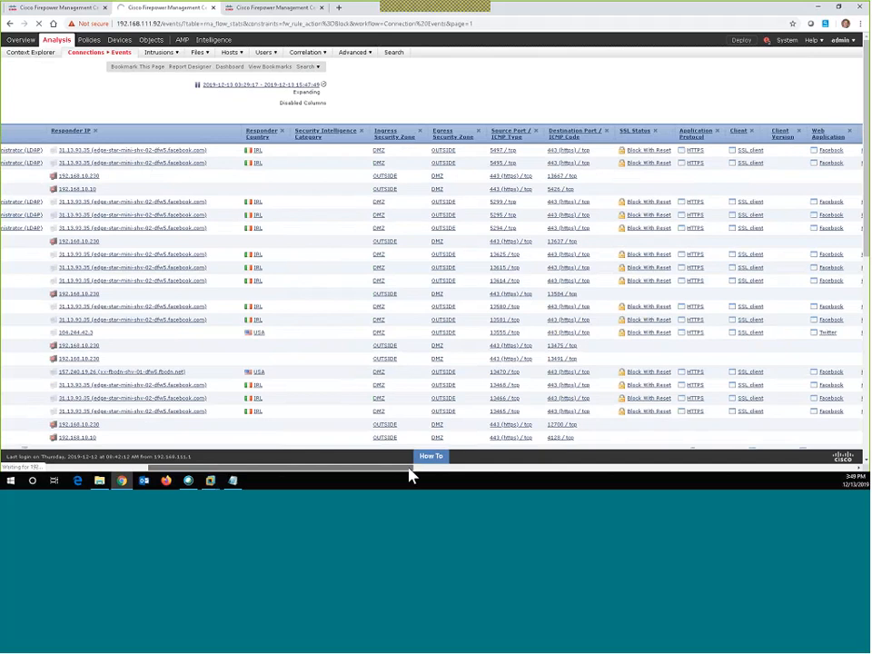